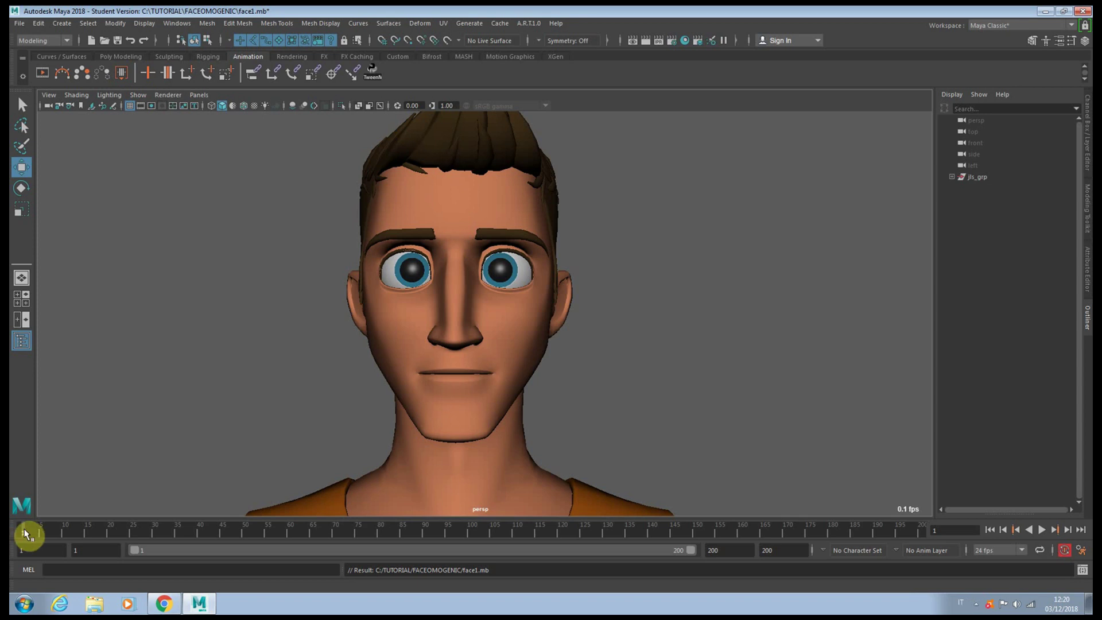
Scrub the timeline from frame 1 to about frame 160 to review the character's sequence of facial expressions.
left_click_drag(25, 533, 181, 525)
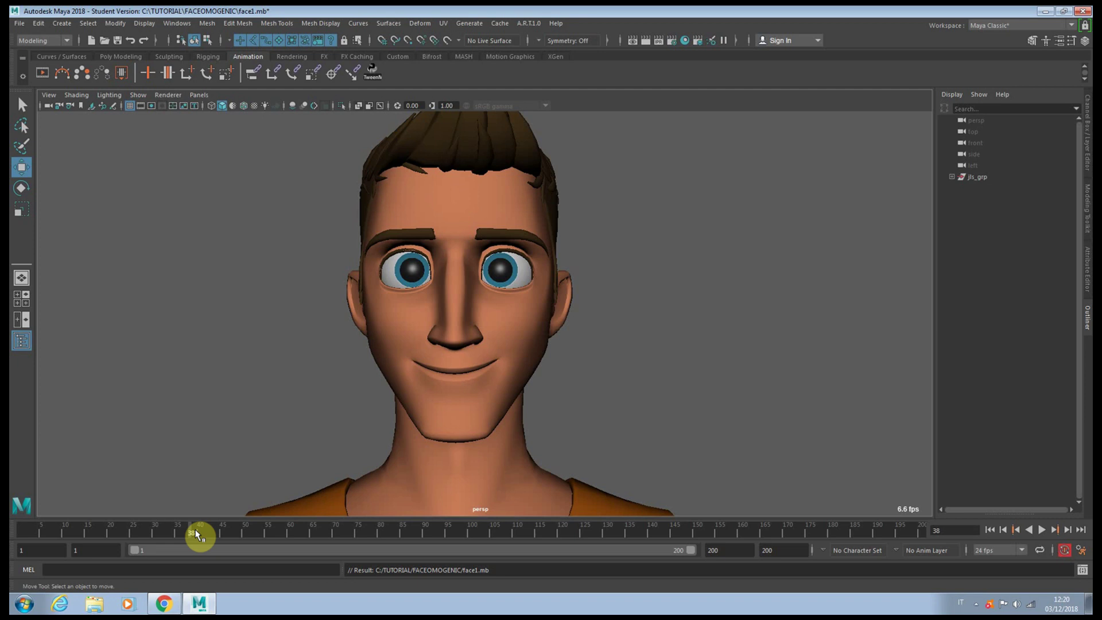
left_click_drag(195, 534, 313, 533)
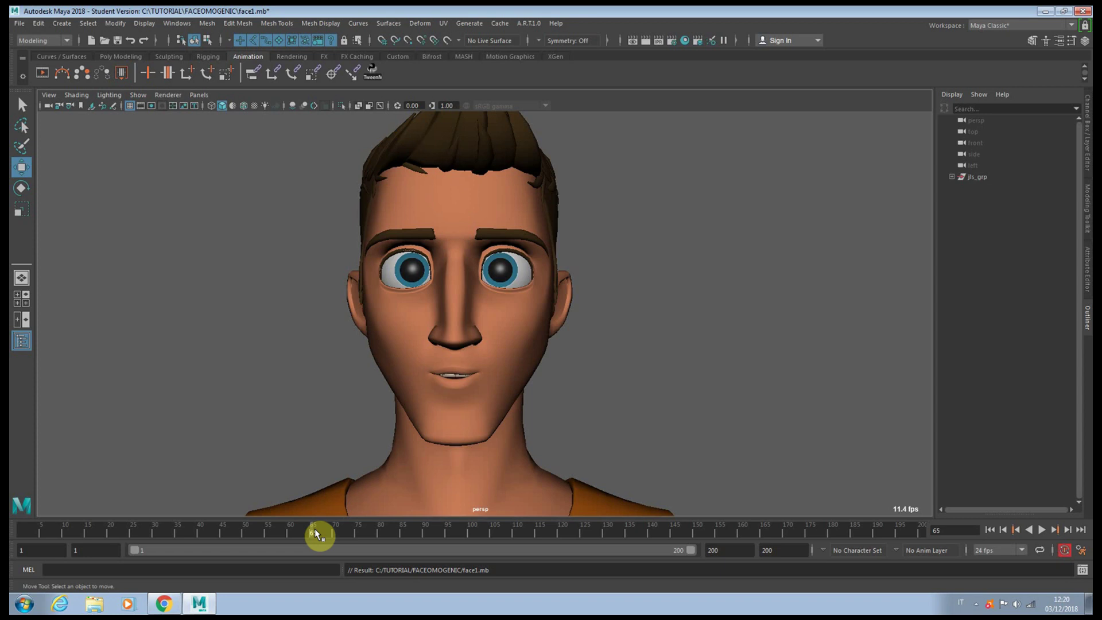
left_click_drag(324, 535, 535, 534)
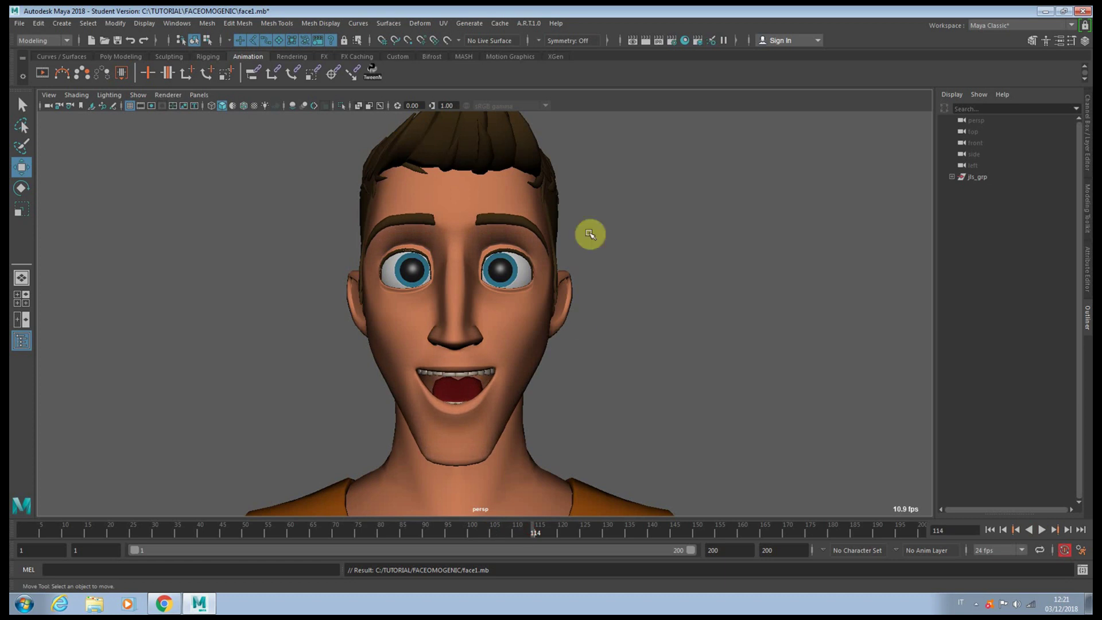
left_click_drag(538, 533, 737, 520)
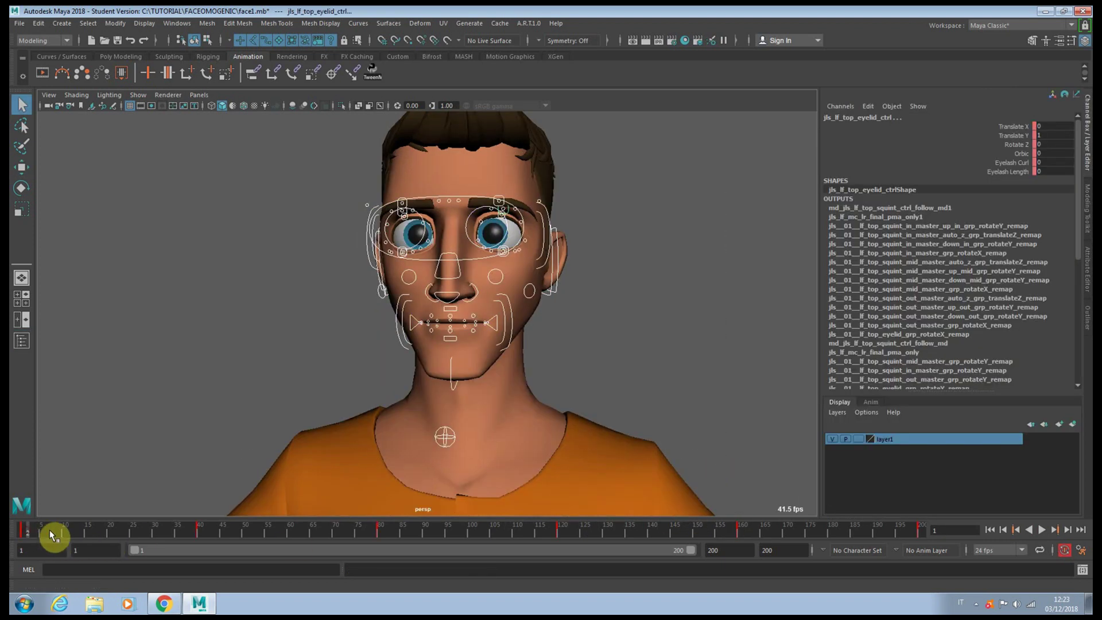
Go to frame 40 and raise the mouth master control slightly to a Translate Y of 0.021.
key("alt+v")
left_click(198, 537)
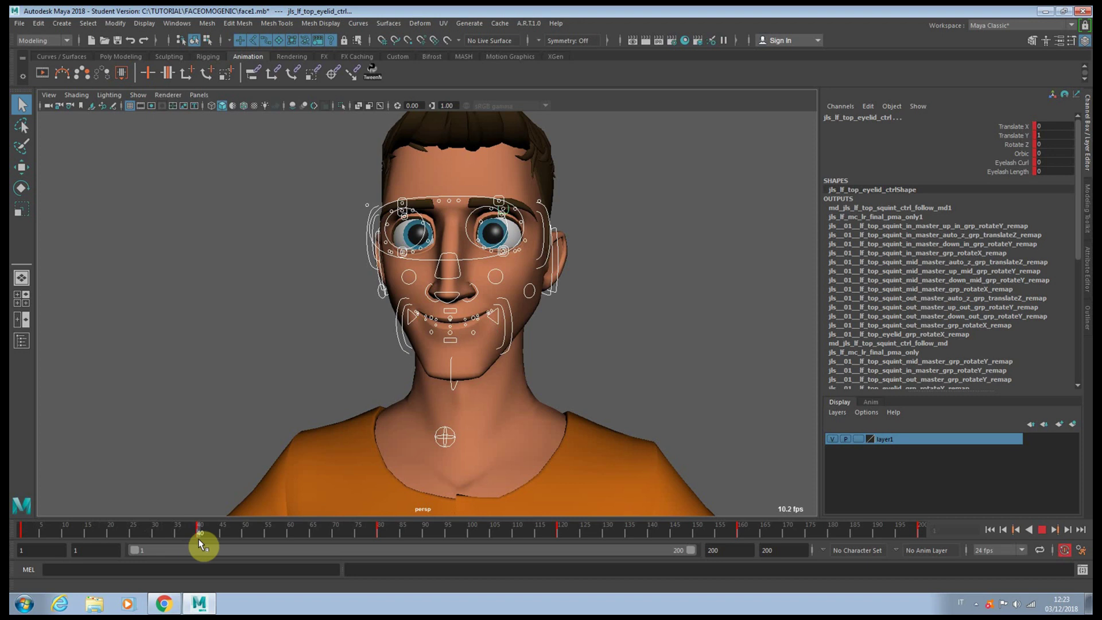
scroll(522, 411, "up", 5)
left_click(639, 419)
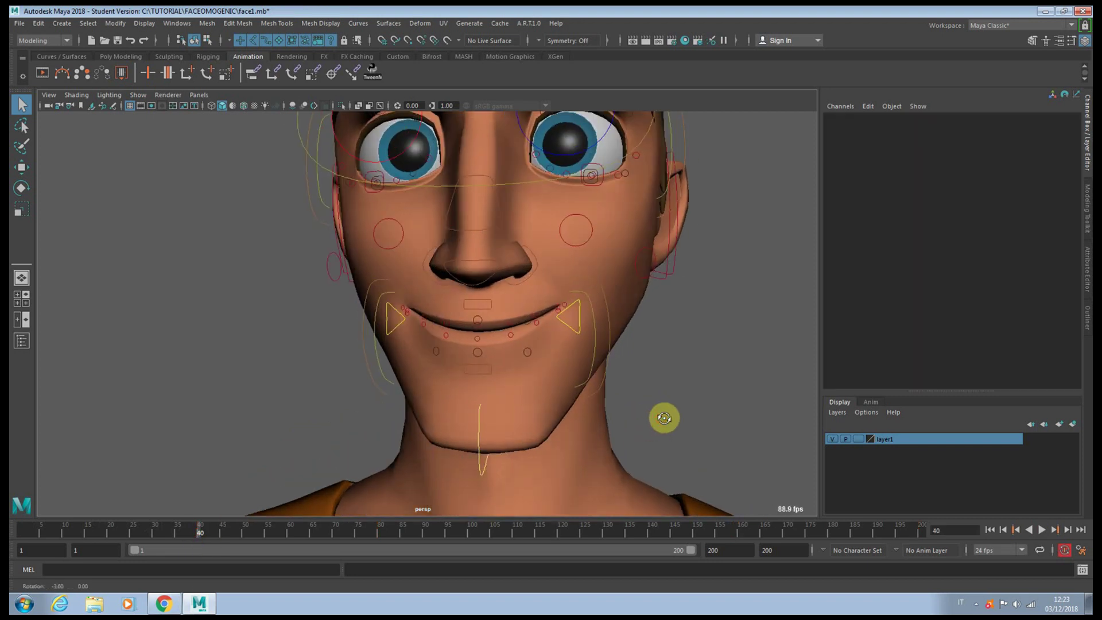
left_click(600, 349)
left_click(494, 286)
key("w")
left_click_drag(494, 284, 493, 278)
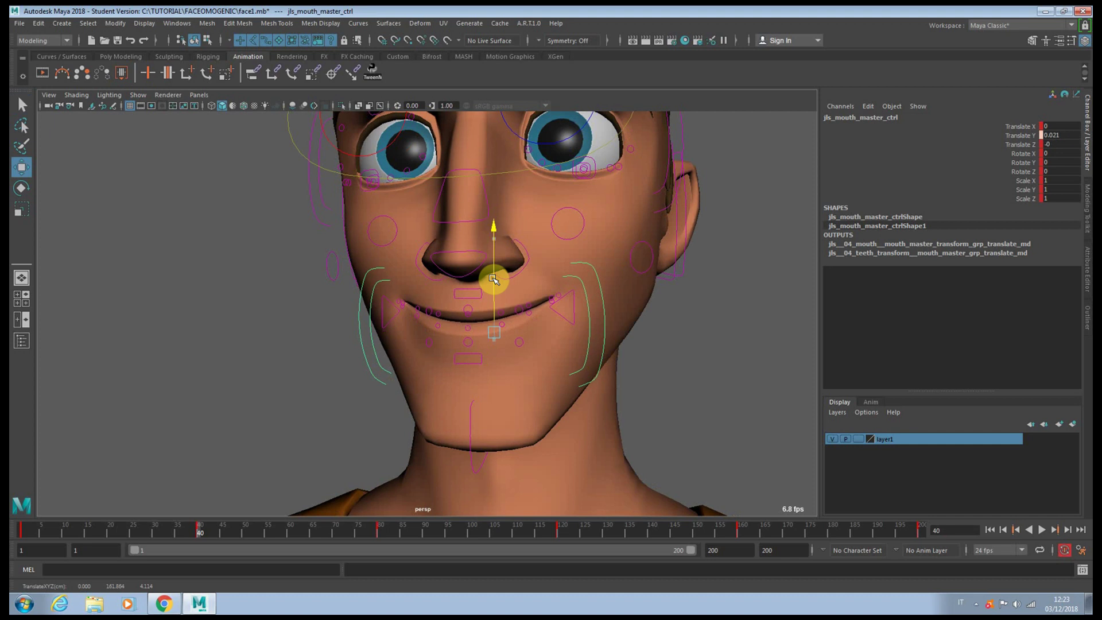
Rotate the lower jaw control slightly closed, to a Rotate X of about -0.607, at frame 40.
left_click(474, 405)
key("e")
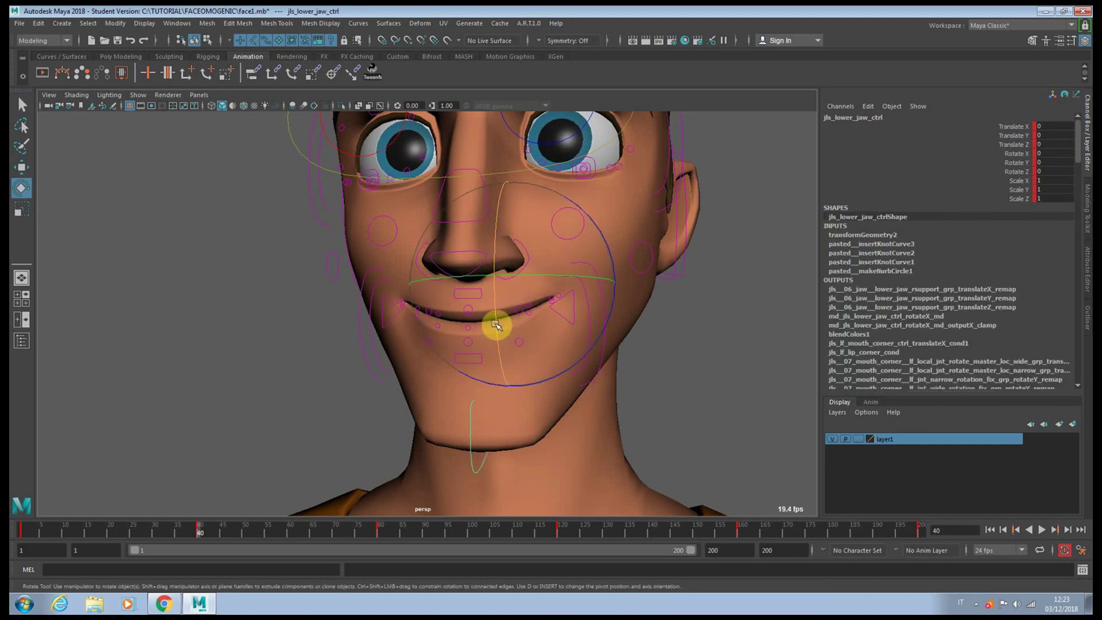
left_click_drag(495, 325, 495, 322)
Raise the lower face control at the neck to a Translate Y of 0.157.
scroll(492, 327, "down", 5)
key("q")
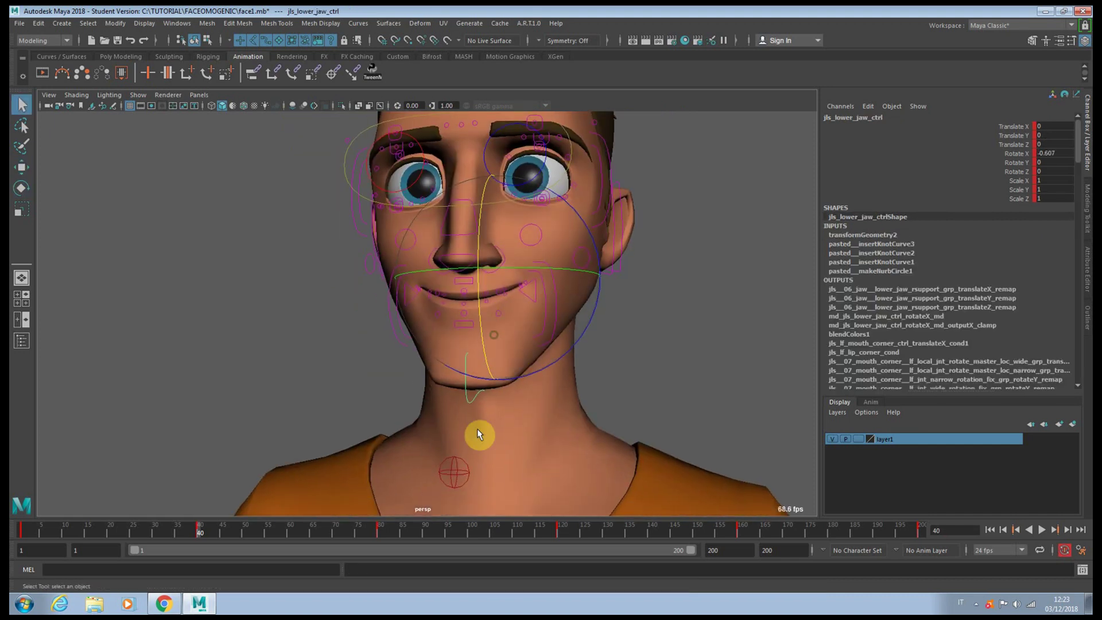
left_click(457, 459)
key("w")
left_click_drag(456, 437, 456, 432)
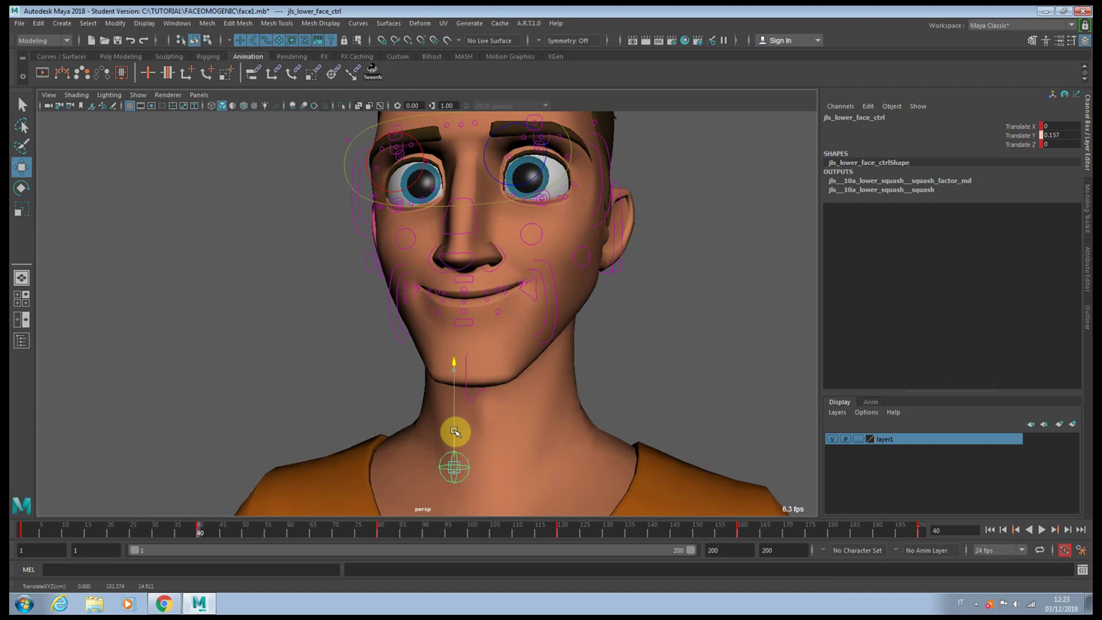
Select the lower and upper lip controls and set their Roll to about -6.5 at frame 40.
left_click_drag(455, 431, 492, 408, "alt")
middle_click_drag(492, 409, 473, 427, "alt")
right_click_drag(473, 427, 504, 418, "alt")
left_click_drag(505, 419, 483, 420, "alt")
left_click(460, 361)
key("q")
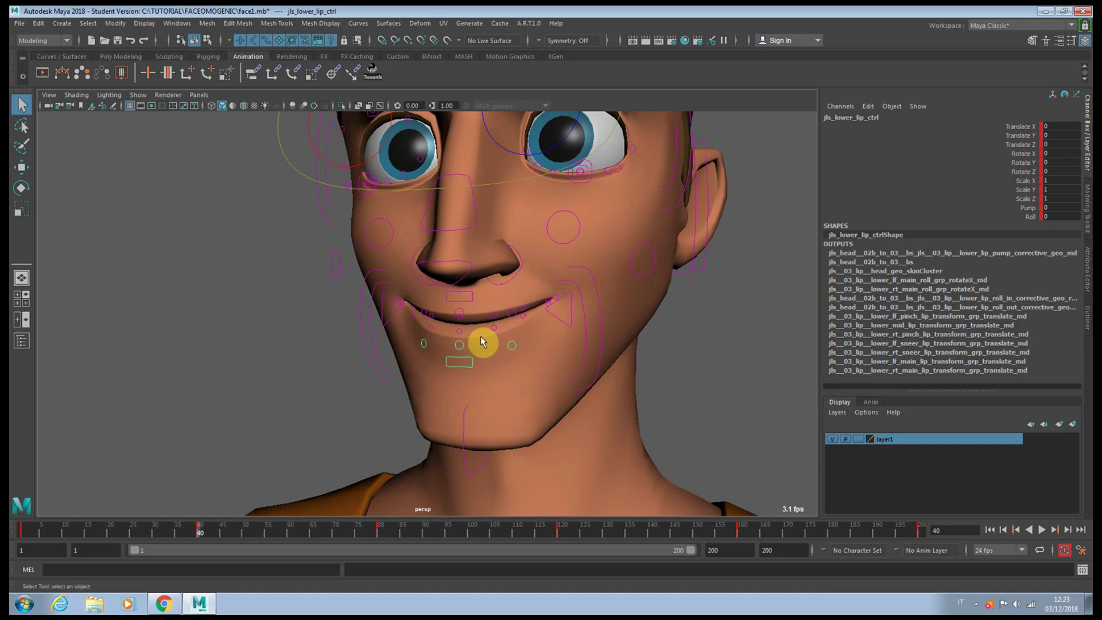
left_click(462, 305)
left_click_drag(499, 327, 450, 333, "alt")
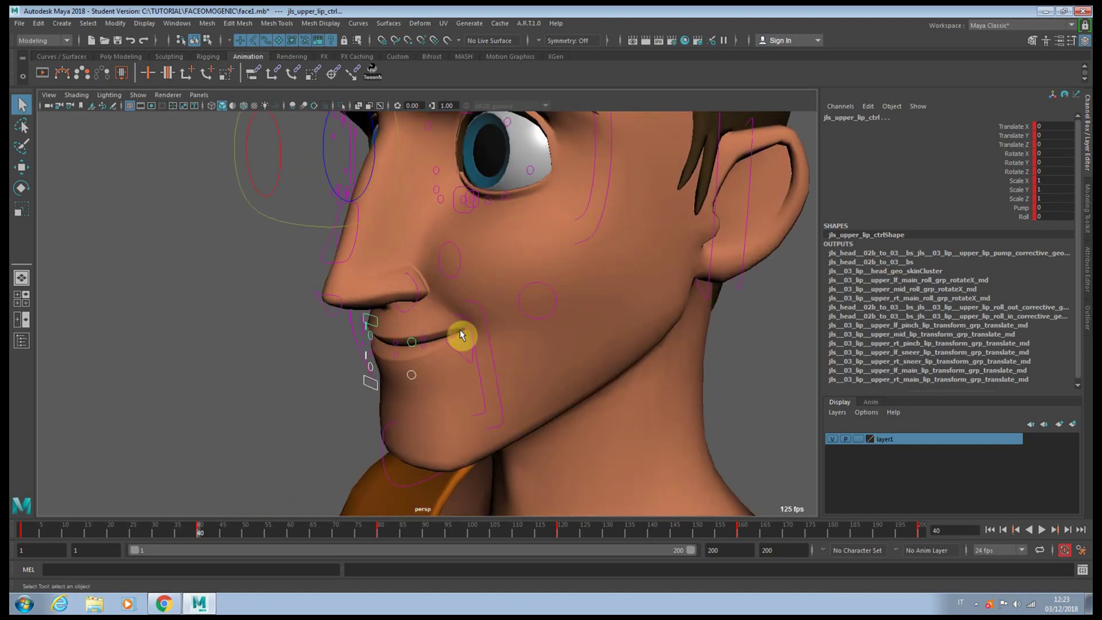
scroll(600, 317, "up", 3)
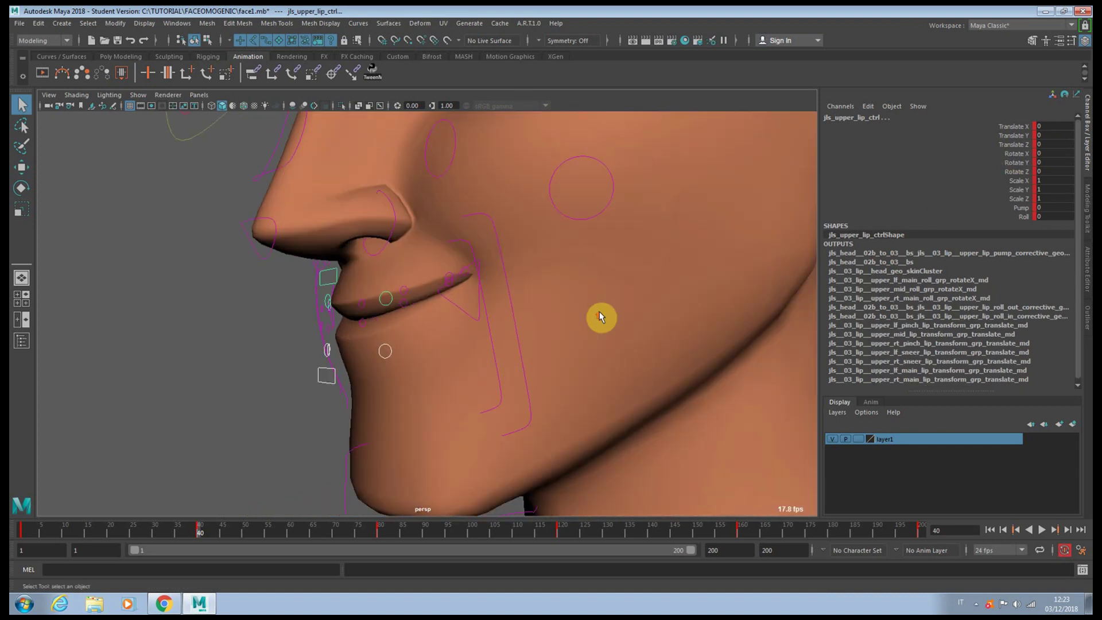
left_click(1024, 218)
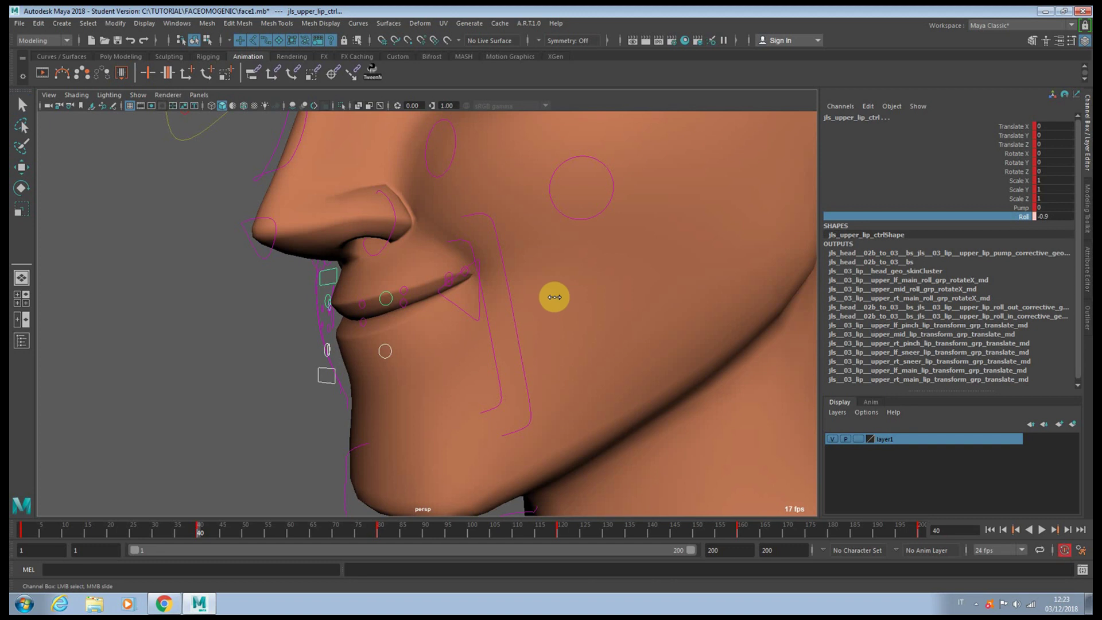
middle_click_drag(554, 297, 533, 302)
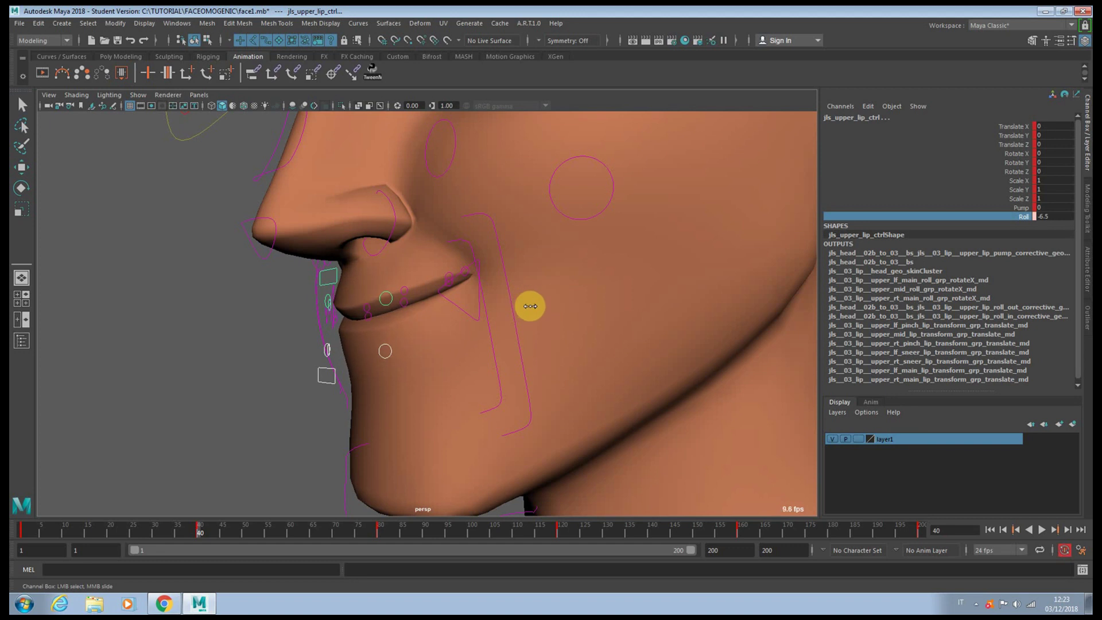
Push the mouth master control back to a Translate Z of -0.211 at frame 40 and replay the smile.
left_click_drag(455, 314, 507, 346, "alt")
left_click(394, 315)
key("w")
key("alt+v")
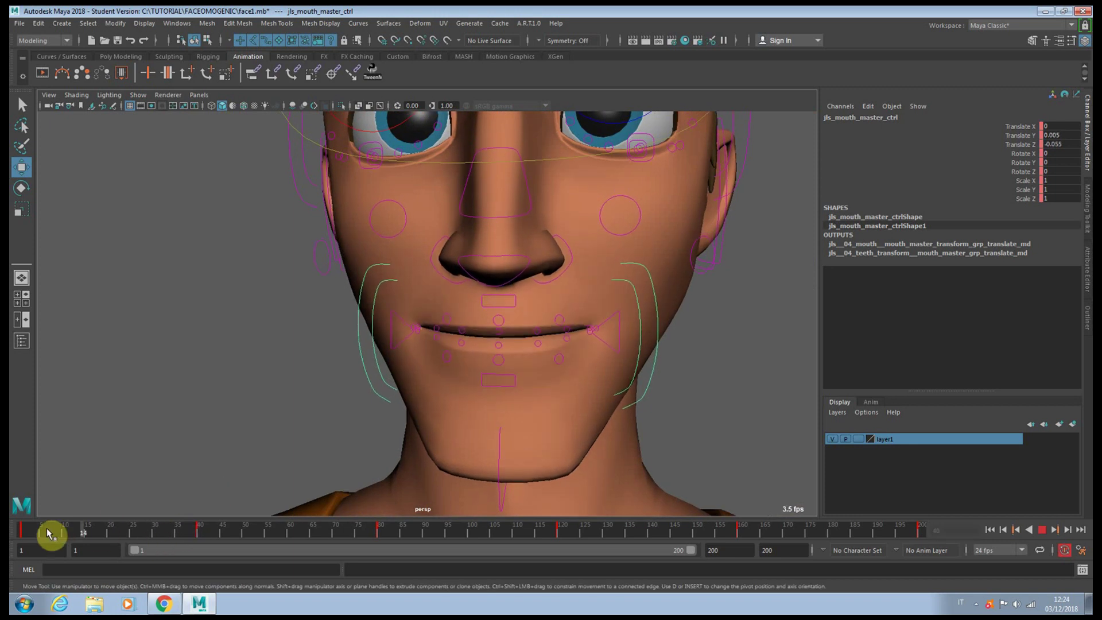
left_click_drag(190, 533, 11, 539)
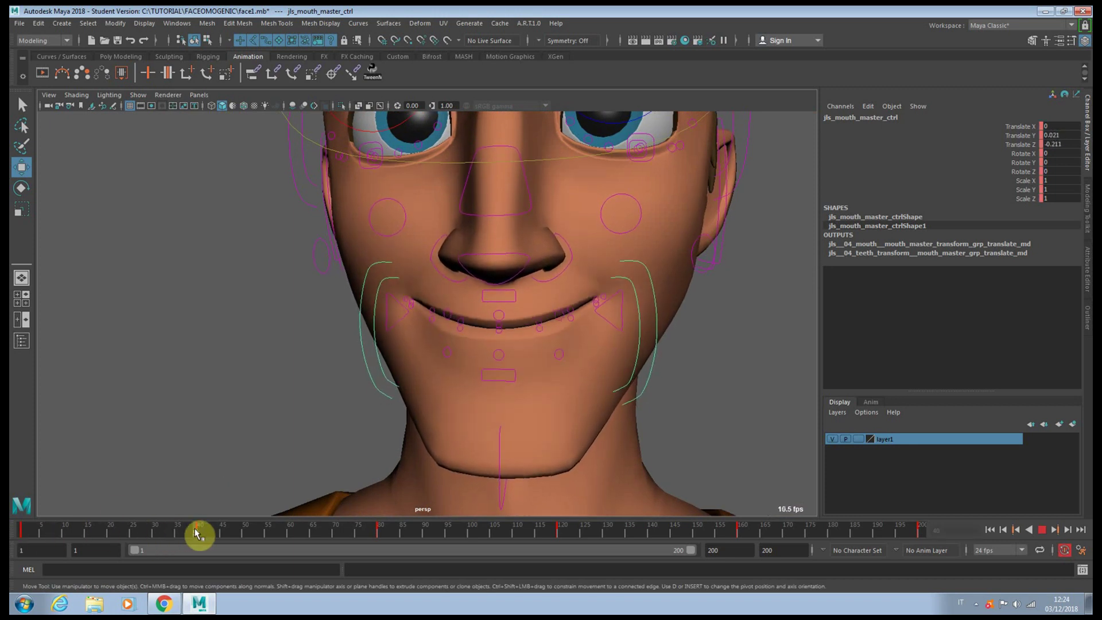
Try raising the mouth master control to a Translate Y of about 0.649 at frame 40 and undo the move.
left_click_drag(505, 380, 516, 374, "alt")
left_click_drag(508, 282, 512, 271)
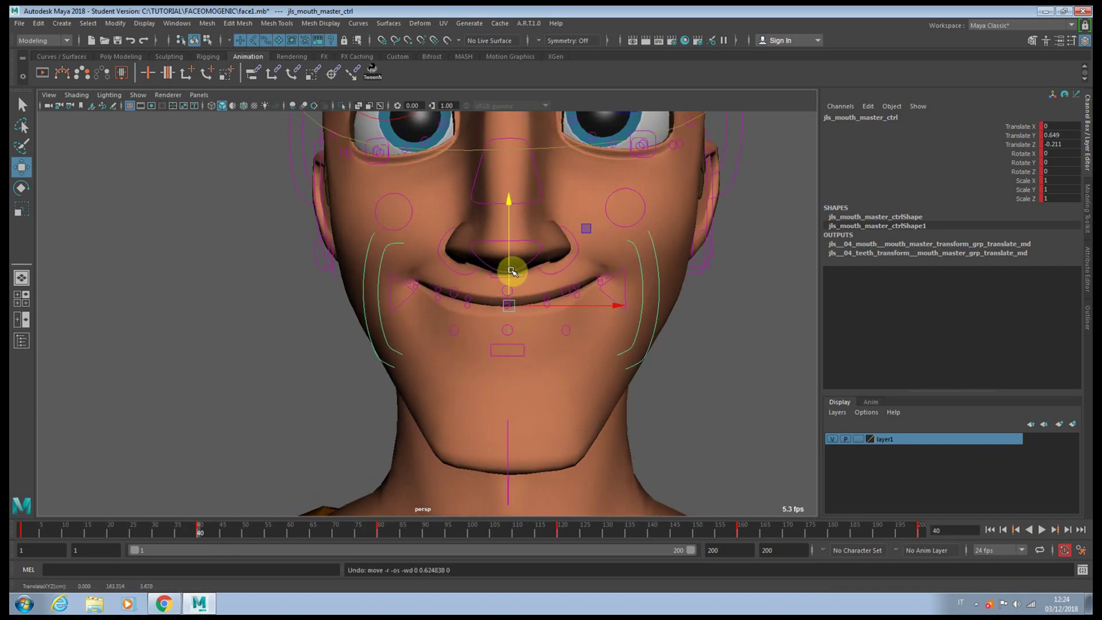
key("ctrl+z")
At frame 1, nudge the depth and height of the mouth master control.
left_click(20, 532)
left_click_drag(480, 373, 358, 384, "alt")
left_click_drag(401, 342, 396, 345)
left_click_drag(484, 297, 484, 301)
Select the lower face control at the neck and scrub to frame 40 to examine the change into the smile.
scroll(480, 305, "down", 3)
middle_click_drag(289, 500, 292, 462, "alt")
left_click(304, 481)
left_click_drag(300, 423, 416, 418)
scroll(398, 426, "up", 3)
left_click_drag(62, 529, 200, 524)
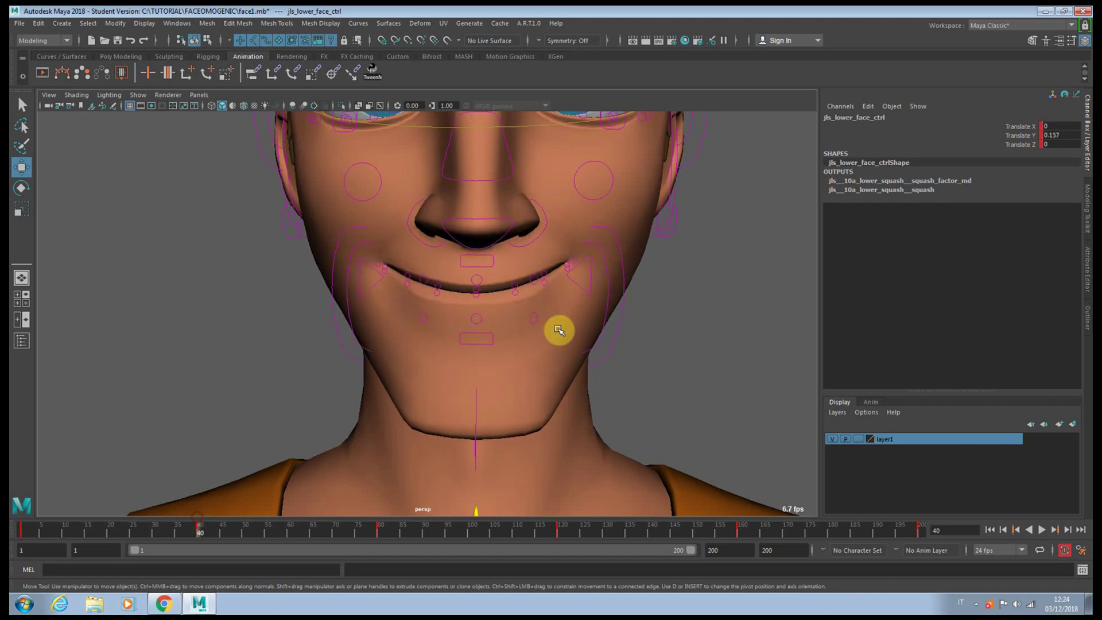
Select the mouth master control and raise it very slightly at frame 40.
left_click(610, 233)
left_click(615, 236)
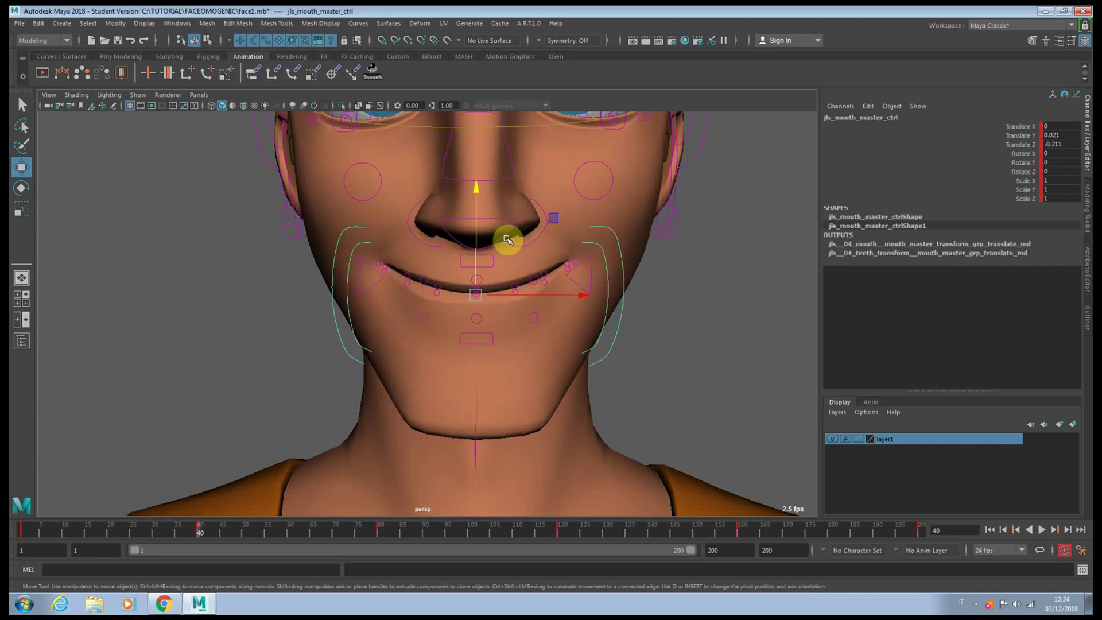
left_click_drag(477, 237, 476, 233)
Raise the first free control of the character's right lower lip to a Translate Y of 0.073.
middle_click_drag(482, 249, 452, 293, "alt")
left_click_drag(452, 293, 438, 286, "alt")
right_click_drag(438, 287, 450, 316, "alt")
left_click(385, 336)
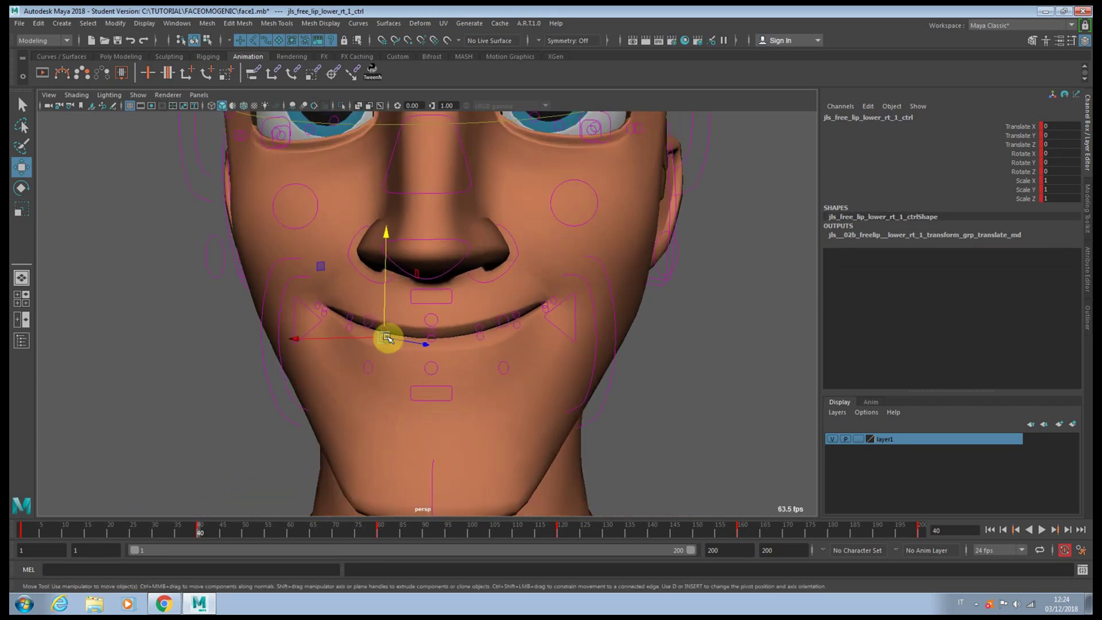
left_click_drag(383, 319, 383, 318)
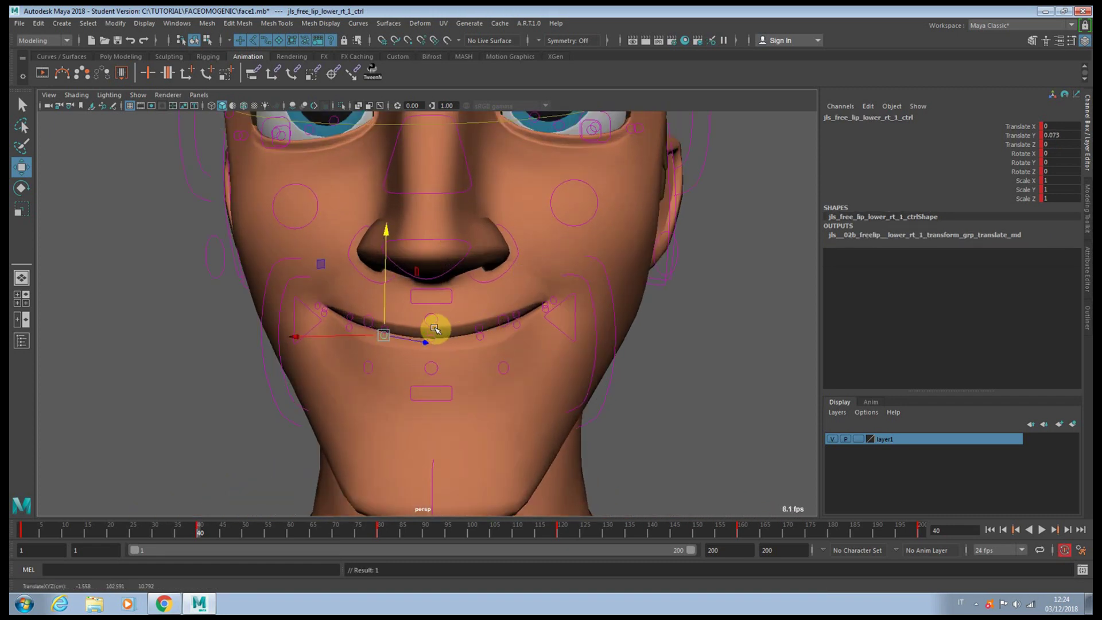
left_click(435, 329)
key("q")
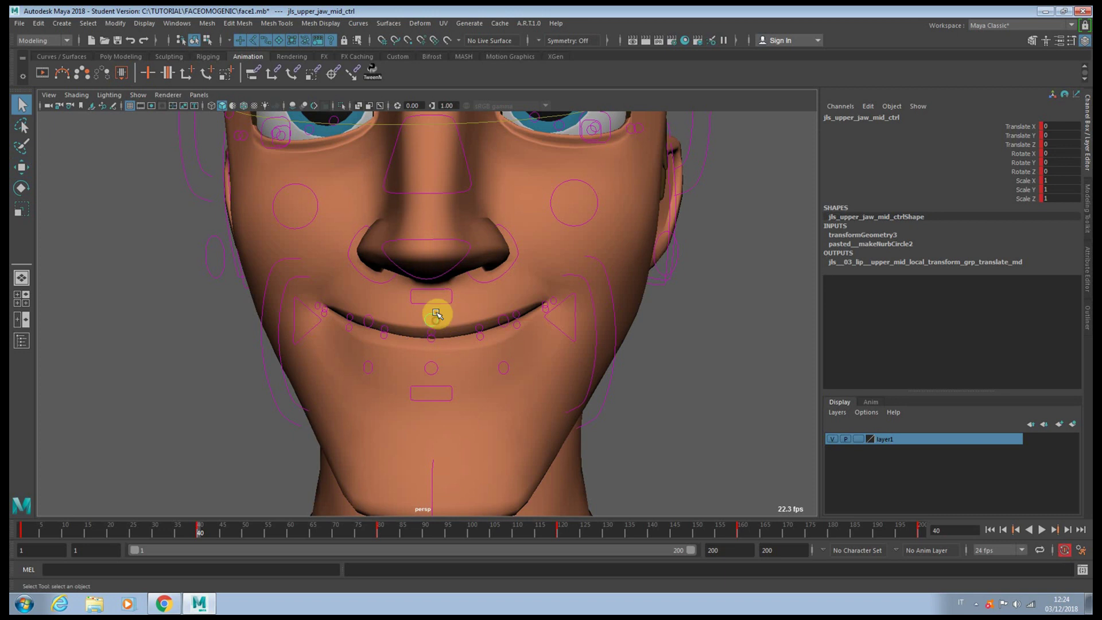
key("w")
left_click(505, 344)
At frame 1, increase the Roll of the upper and lower lip controls to a positive value and replay the motion towards frame 40.
left_click_drag(504, 348, 401, 364, "alt")
left_click_drag(110, 534, 10, 539)
key("q")
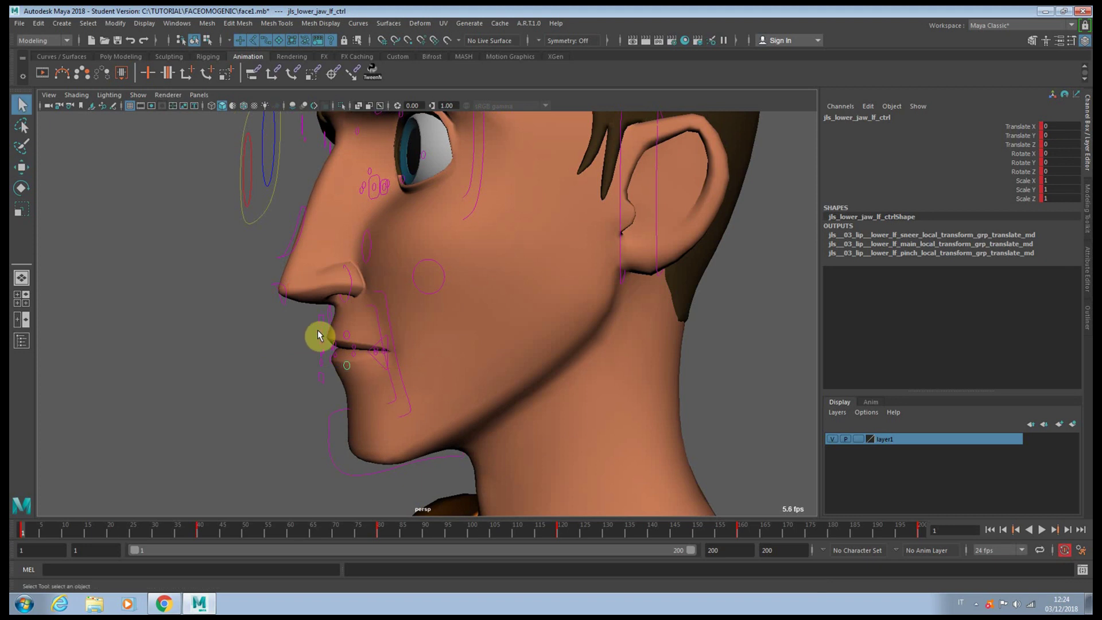
left_click(321, 327)
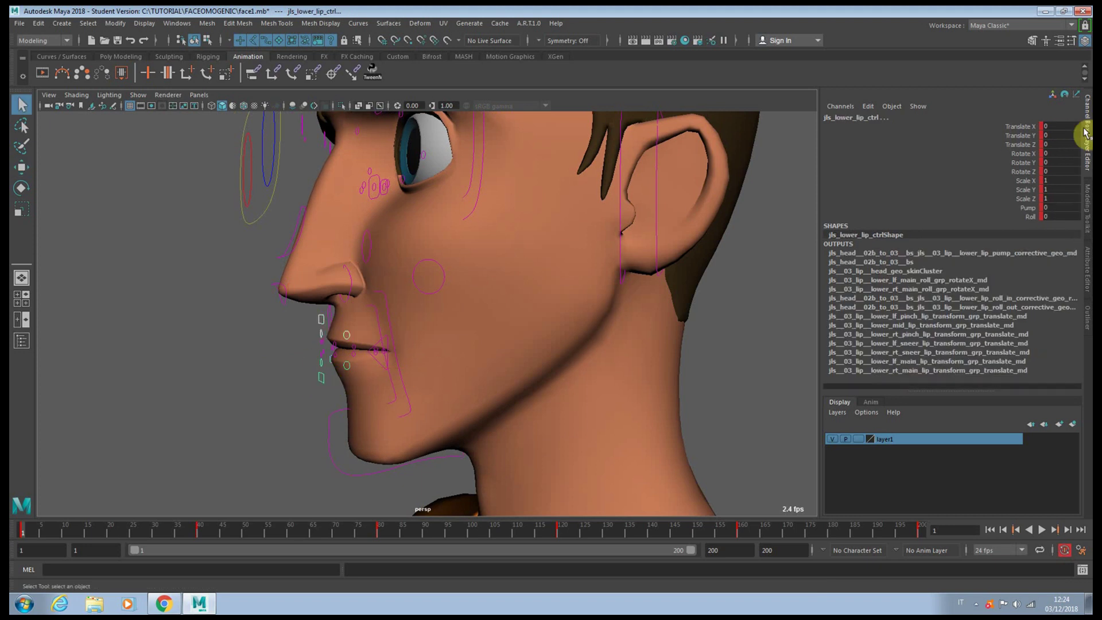
left_click(1028, 217)
middle_click_drag(439, 280, 482, 283)
left_click_drag(423, 287, 384, 306, "alt")
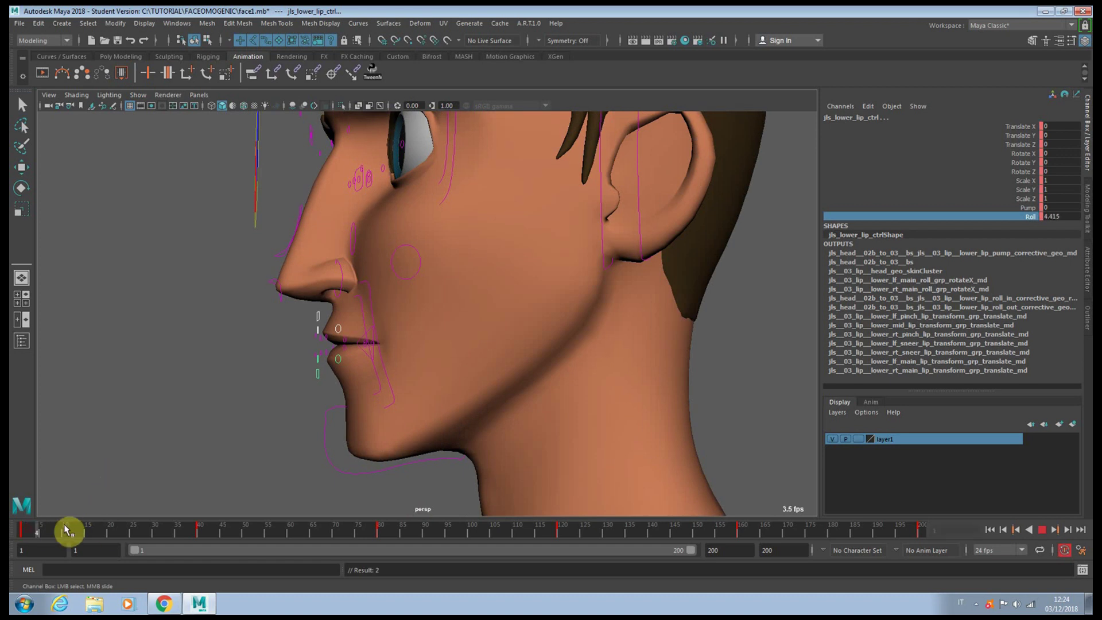
key("alt+v")
left_click_drag(110, 533, 175, 528)
Select both sneer controls beside the nostrils, raise them to a Translate Y of 0.44 and key them at frame 40.
left_click_drag(216, 468, 322, 471, "alt")
right_click_drag(443, 431, 532, 359, "alt")
left_click(479, 310)
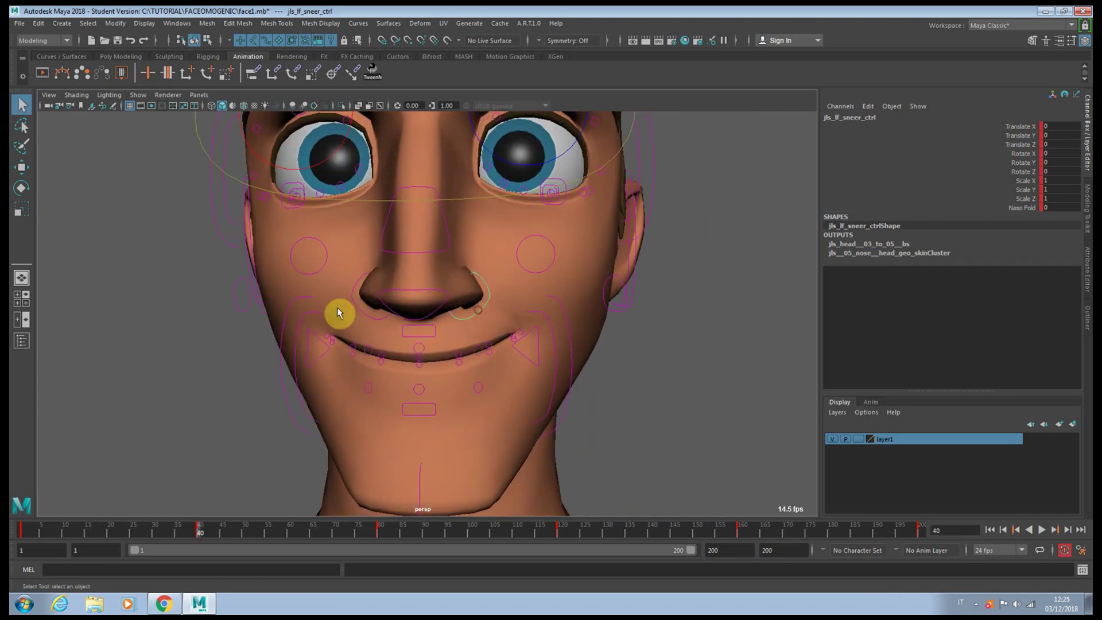
left_click(357, 313, "shift")
key("w")
left_click_drag(414, 243, 408, 231)
key("s")
Examine the smile at frame 40 from close and far, and scrub between frames 1 and 40 to review the motion.
mouse_move(193, 530)
left_mouse_down()
mouse_move(15, 522)
mouse_move(198, 520)
left_mouse_up()
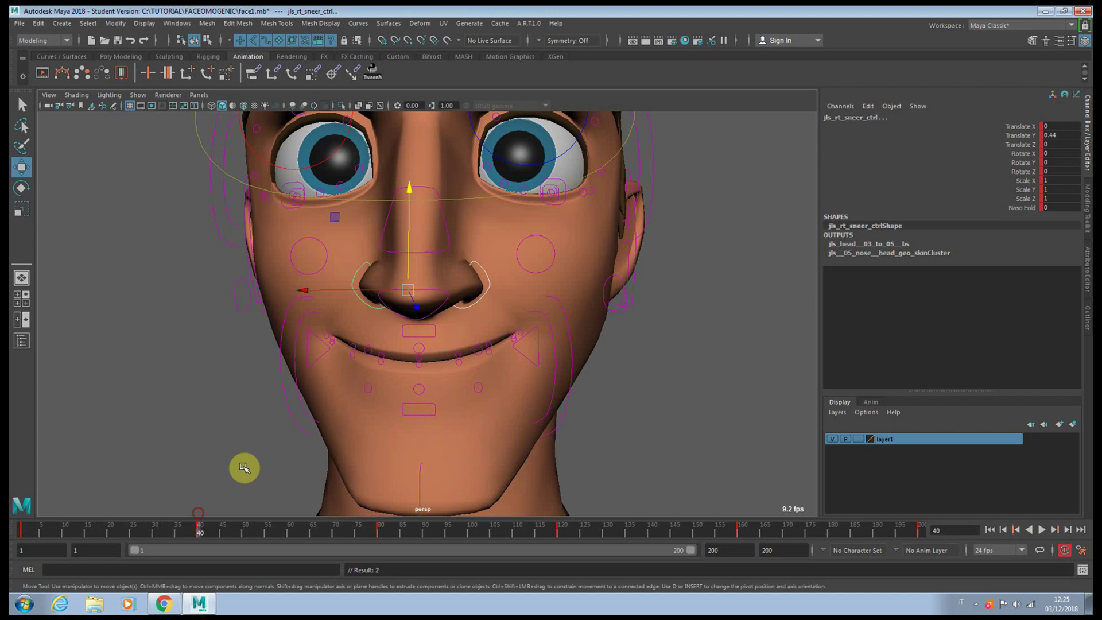
scroll(256, 430, "down", 5)
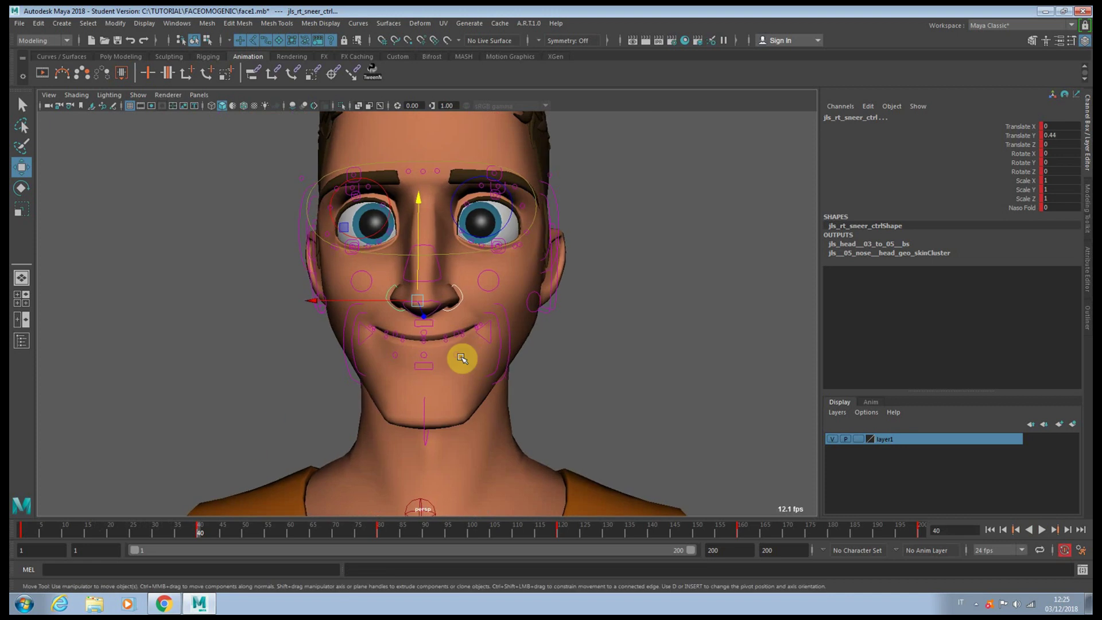
scroll(464, 301, "up", 6)
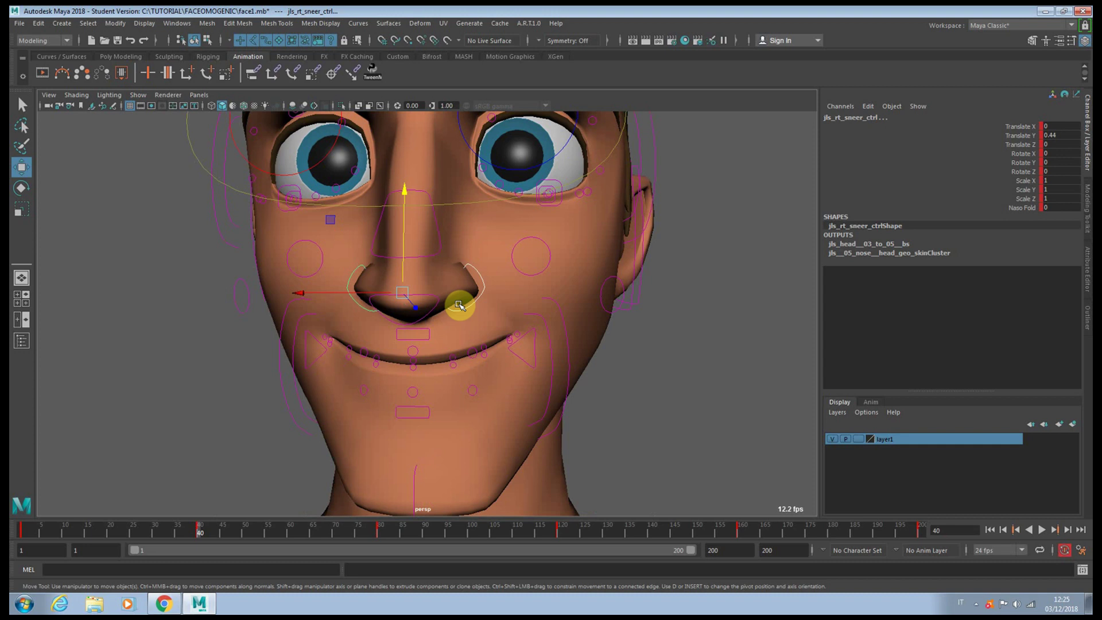
scroll(460, 303, "down", 8)
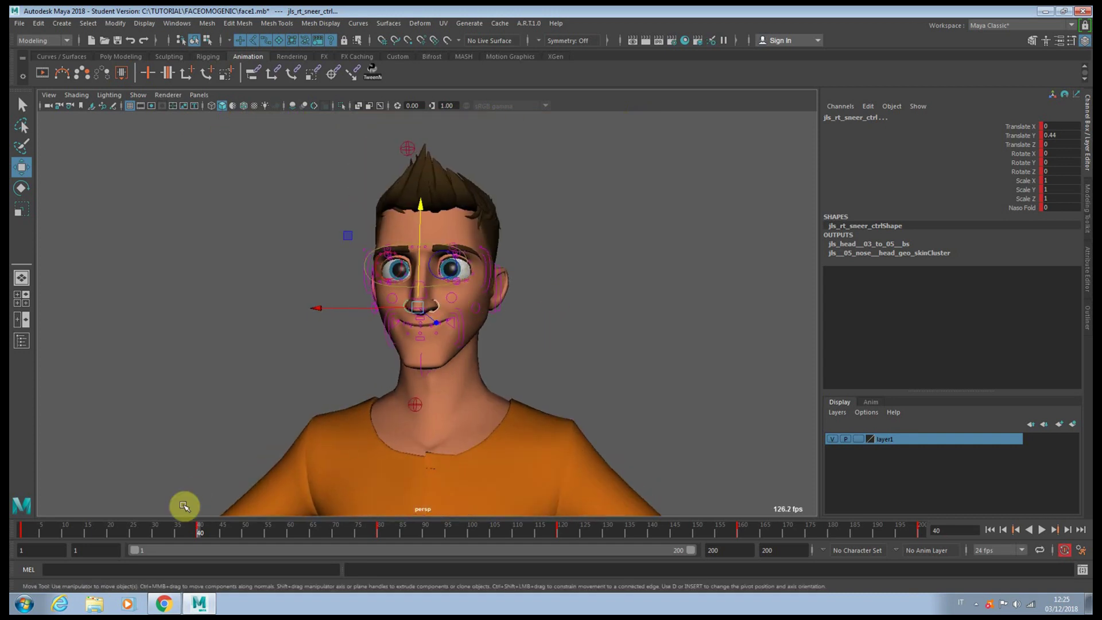
left_click_drag(189, 529, 218, 534)
scroll(524, 308, "up", 6)
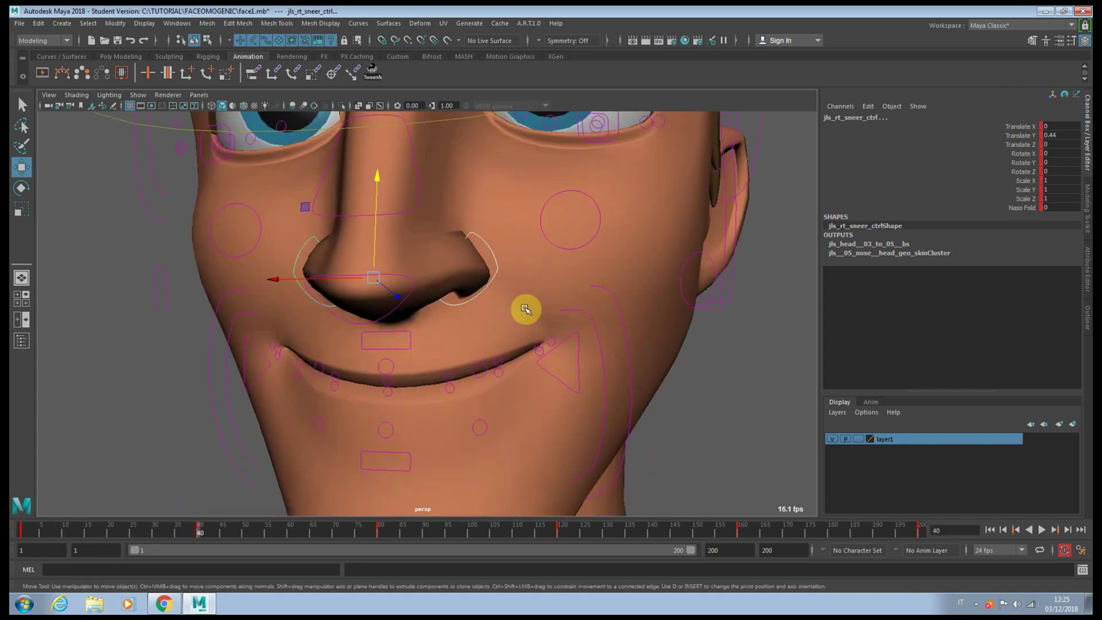
scroll(517, 312, "down", 1)
left_click_drag(178, 534, 17, 534)
left_click_drag(209, 462, 511, 345, "alt")
Select the inner and outer cheek controls on both sides and move them to Translate Y 0.608 and Translate Z 0.248 at frame 40.
key("q")
left_click(329, 293)
left_click(608, 332)
left_click_drag(157, 531, 210, 530)
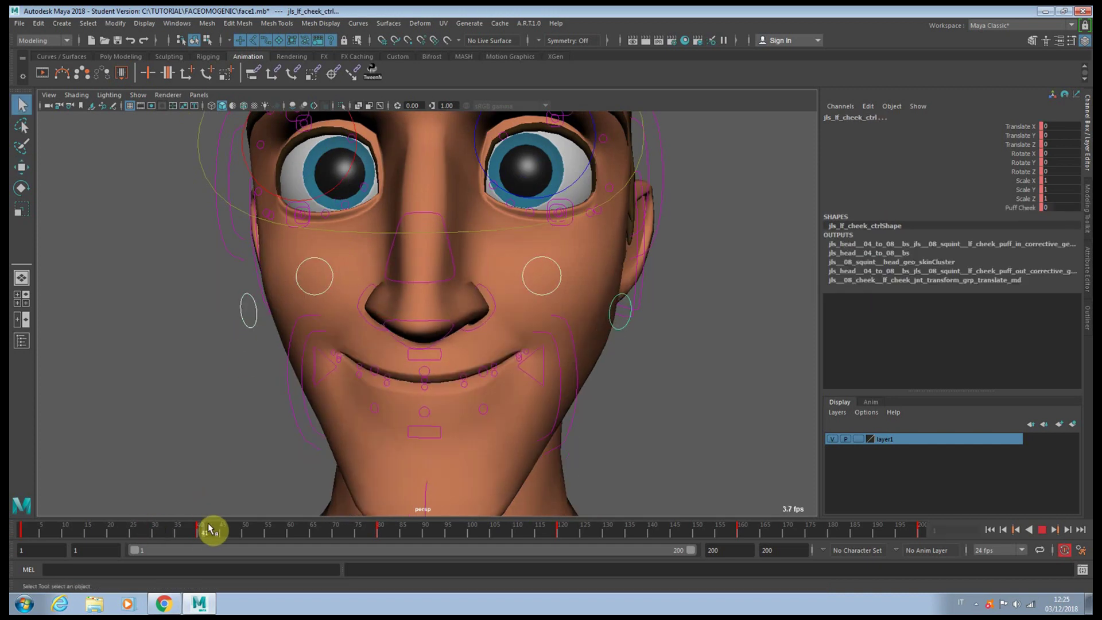
key("w")
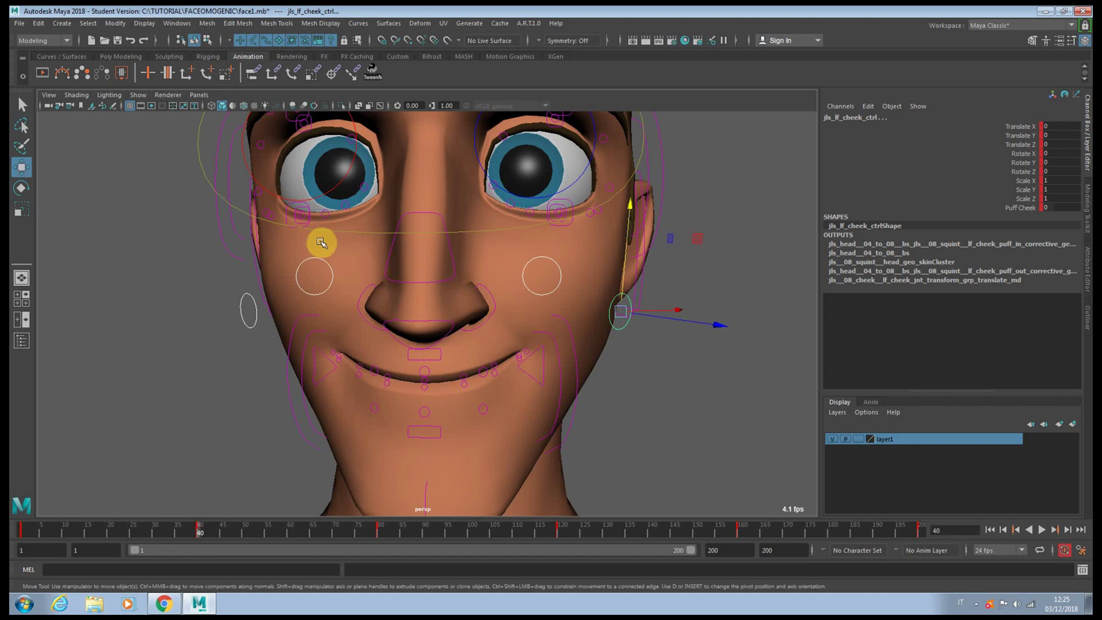
left_click_drag(623, 259, 623, 241)
left_click_drag(670, 302, 684, 305)
Set Puff Cheek to 1.2 for the selected cheek controls and key them at frame 40.
left_click(1028, 207)
middle_click_drag(778, 201, 782, 202)
key("s")
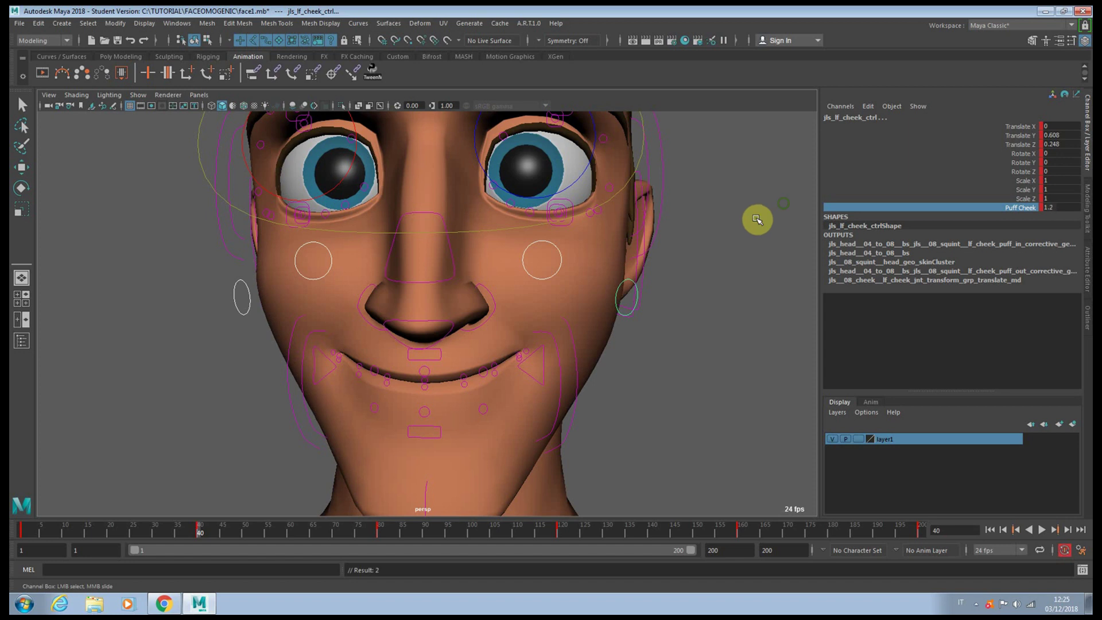
Select the inner cheek controls on both sides and raise them slightly at frame 40.
left_click_drag(171, 534, 195, 527)
key("w")
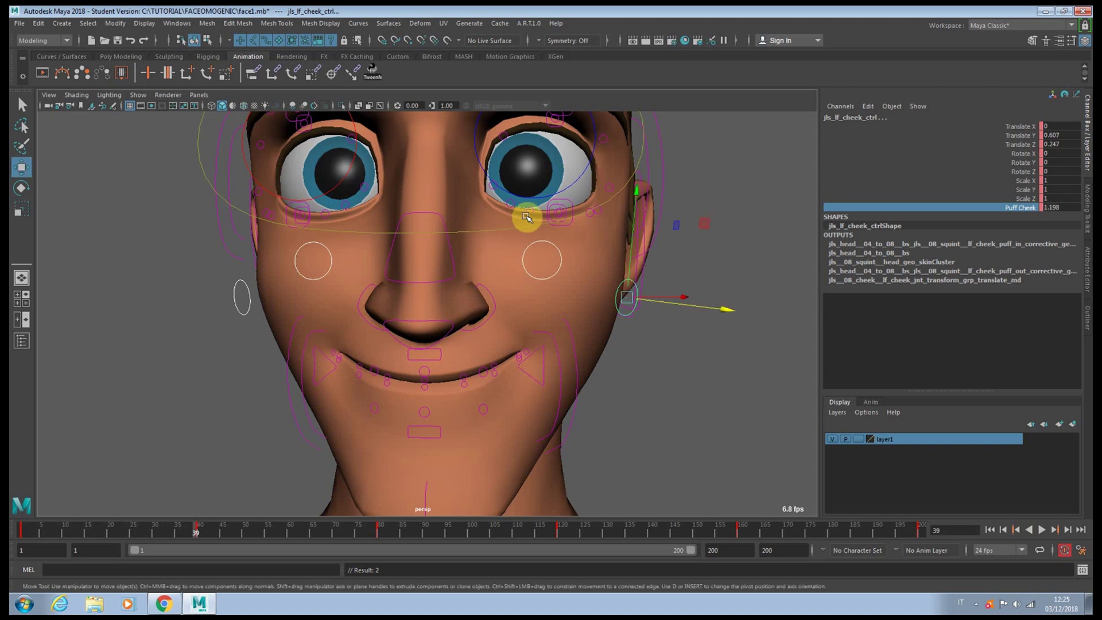
key("q")
left_click(562, 255)
left_click(333, 258, "shift")
key("w")
left_click_drag(315, 212, 315, 201)
Review the smile with the whole face in view by scrubbing around frame 40 and playing back the animation.
left_click(451, 256)
left_click_drag(432, 236, 431, 232)
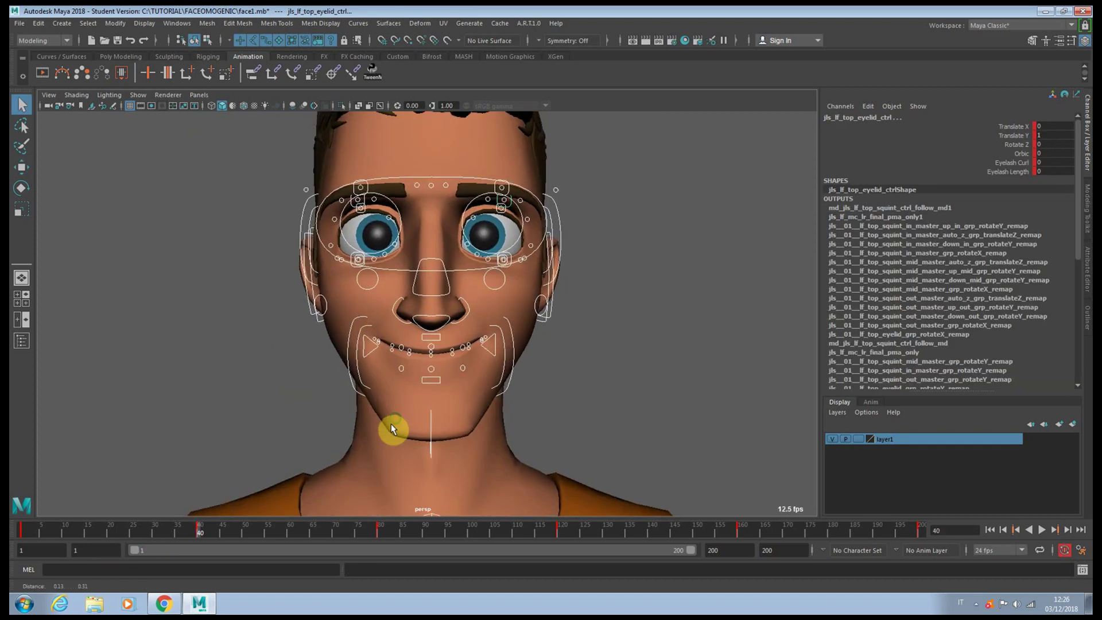
scroll(385, 428, "down", 6)
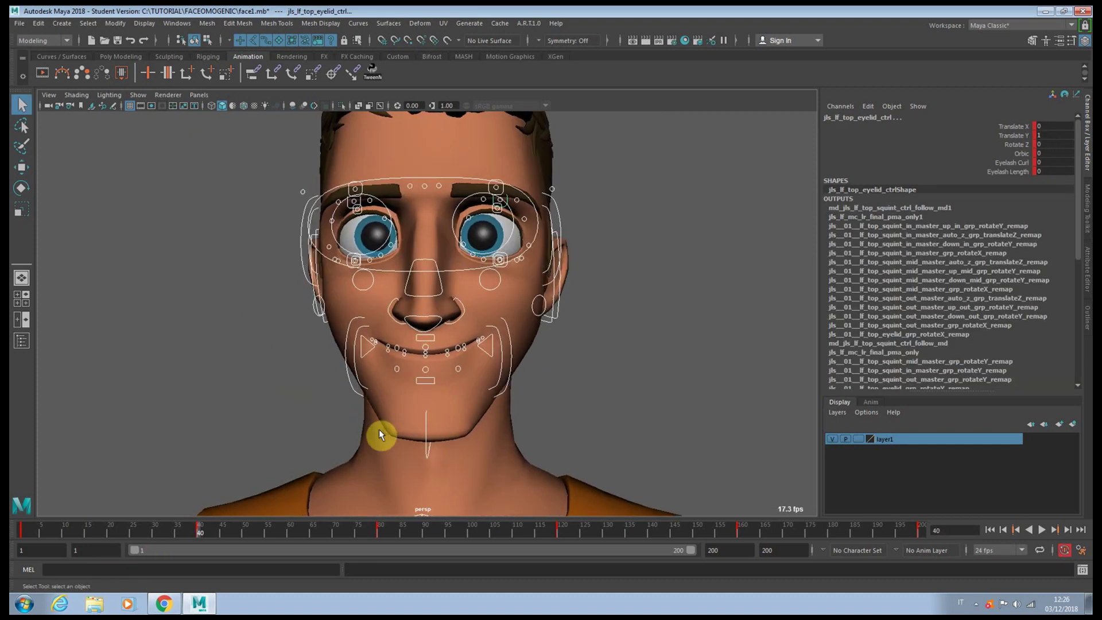
mouse_move(181, 532)
left_mouse_down()
mouse_move(16, 541)
mouse_move(209, 536)
mouse_move(21, 532)
mouse_move(182, 532)
left_mouse_up()
left_click(189, 428)
scroll(221, 419, "up", 4)
key("alt+v")
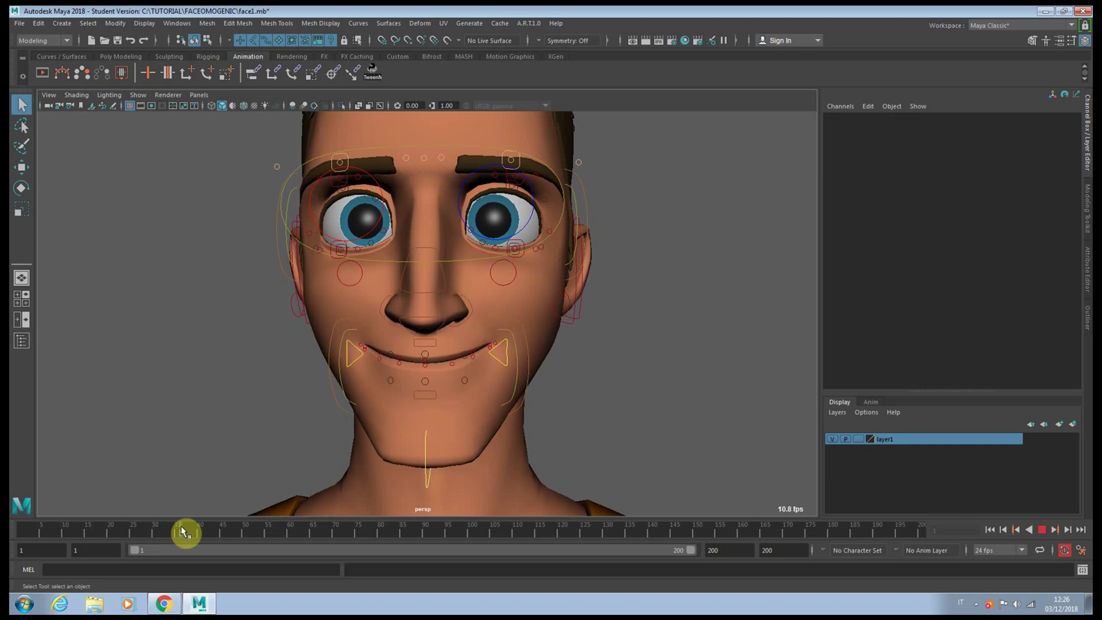
Select both lower eyelid controls and raise them to about Translate Y -0.2 at frame 40.
scroll(550, 215, "up", 3)
left_click(569, 316)
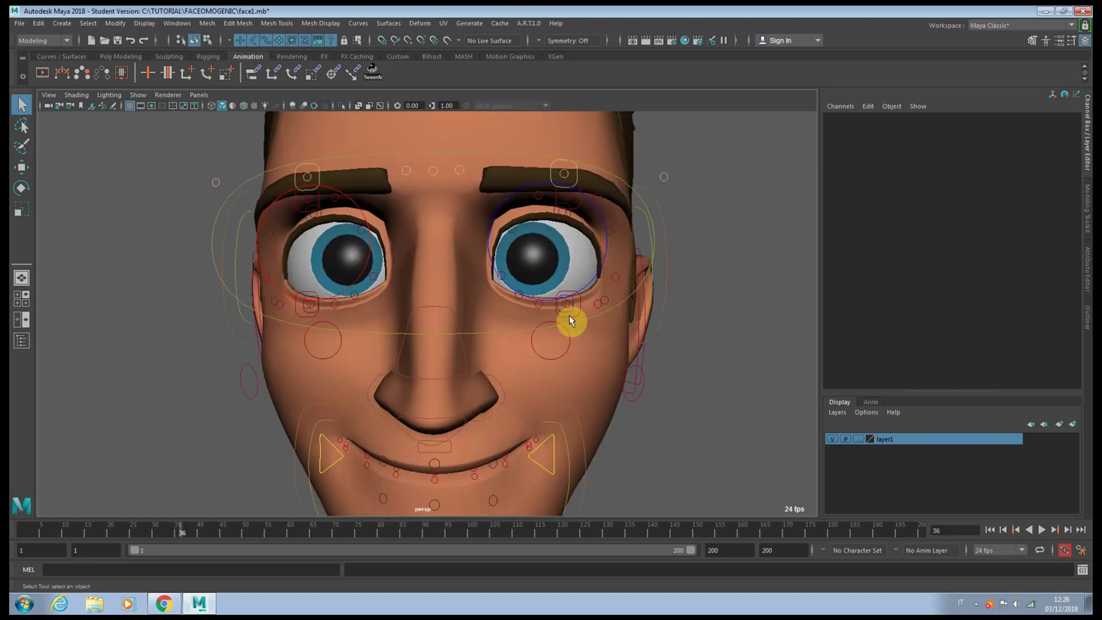
left_click(304, 319, "shift")
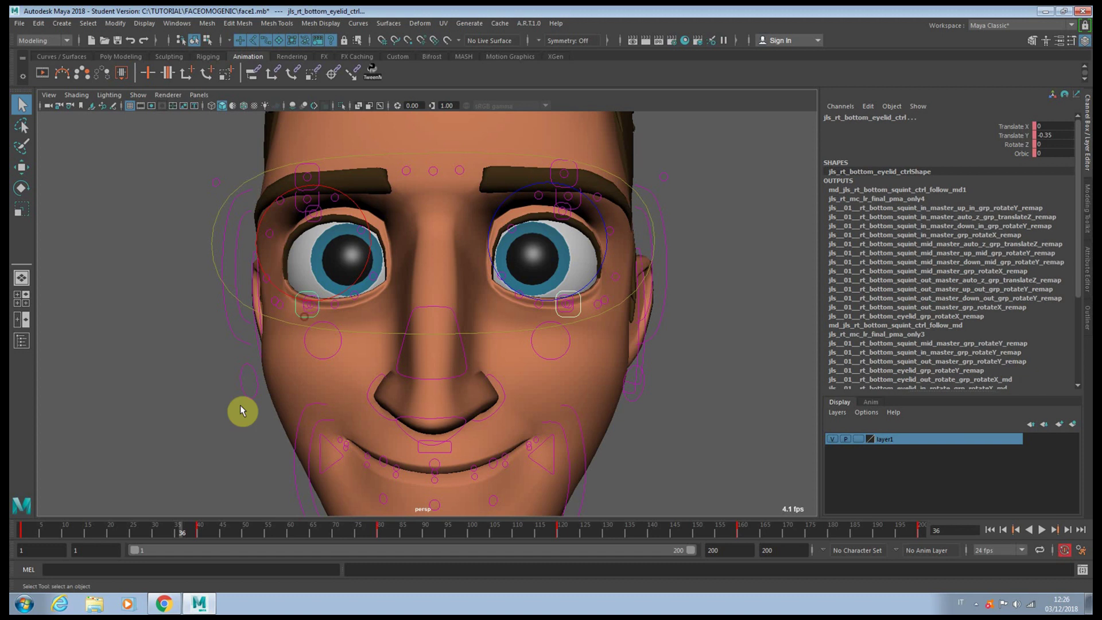
key("w")
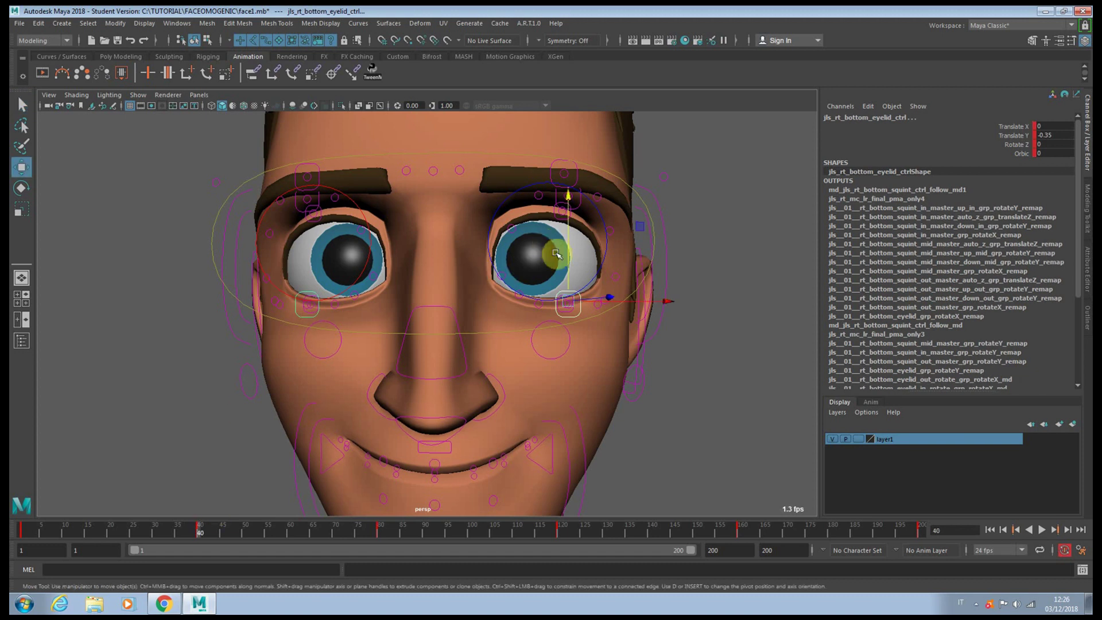
key("period")
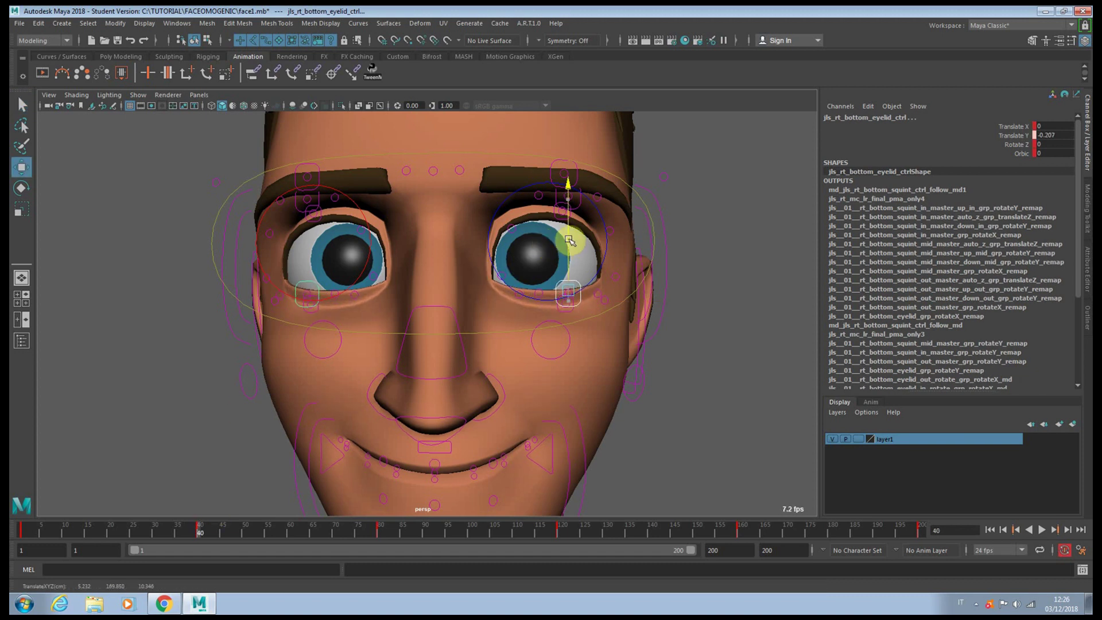
Select both bottom squint controls and raise them to a Translate Y of 0.295 at frame 40.
key("q")
left_click(311, 308)
left_click(565, 312, "shift")
key("w")
left_click_drag(565, 262, 570, 254)
middle_click_drag(570, 252, 572, 271, "alt")
key("q")
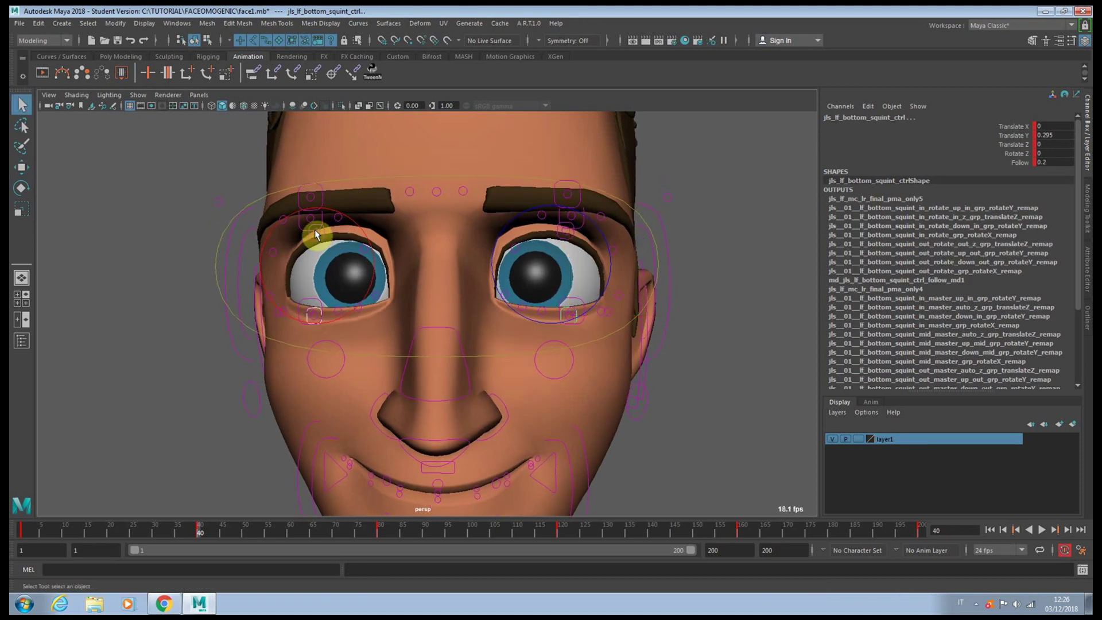
Select the top eyelid and top squint controls of both eyes and lower the eyelids to about Translate Y 0.744.
left_click(322, 237)
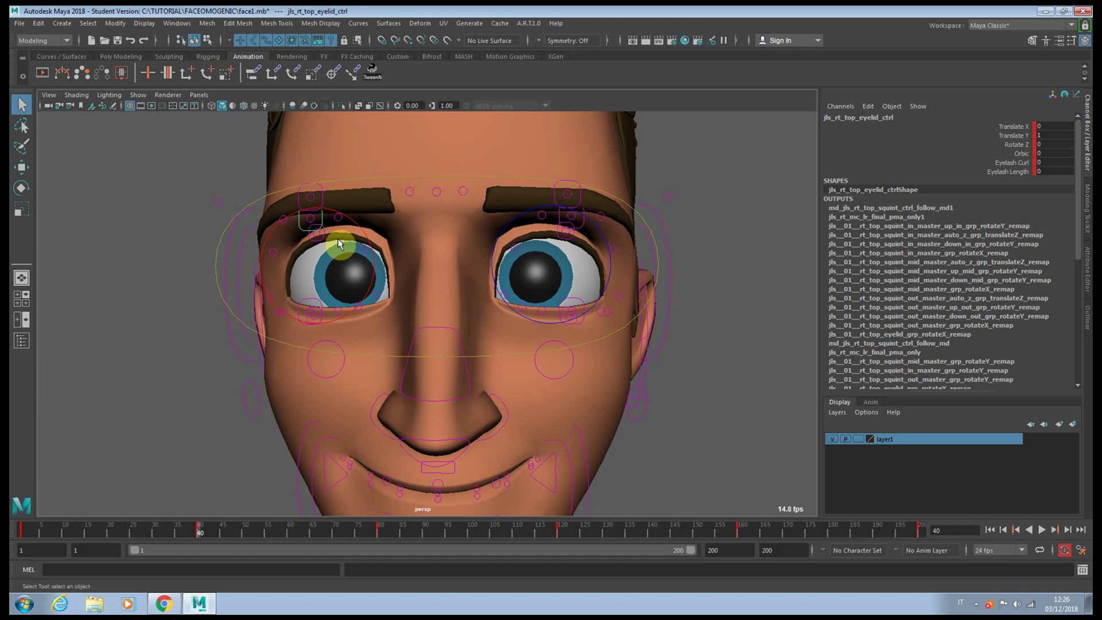
left_click(318, 239)
left_click(573, 232)
left_click(303, 232, "shift")
key("w")
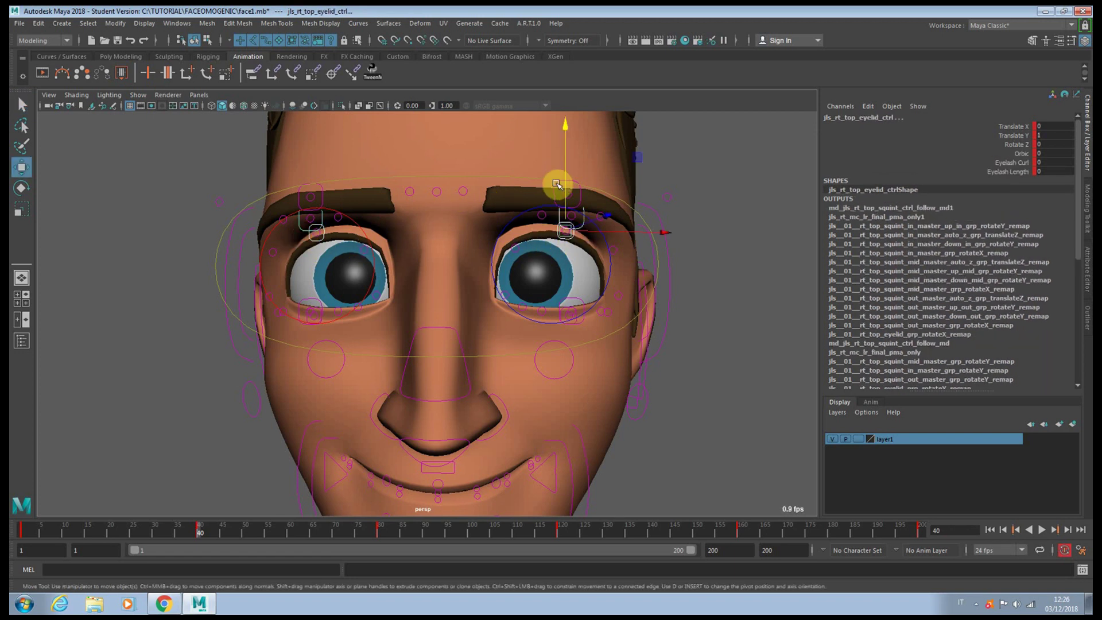
left_click_drag(566, 177, 566, 196)
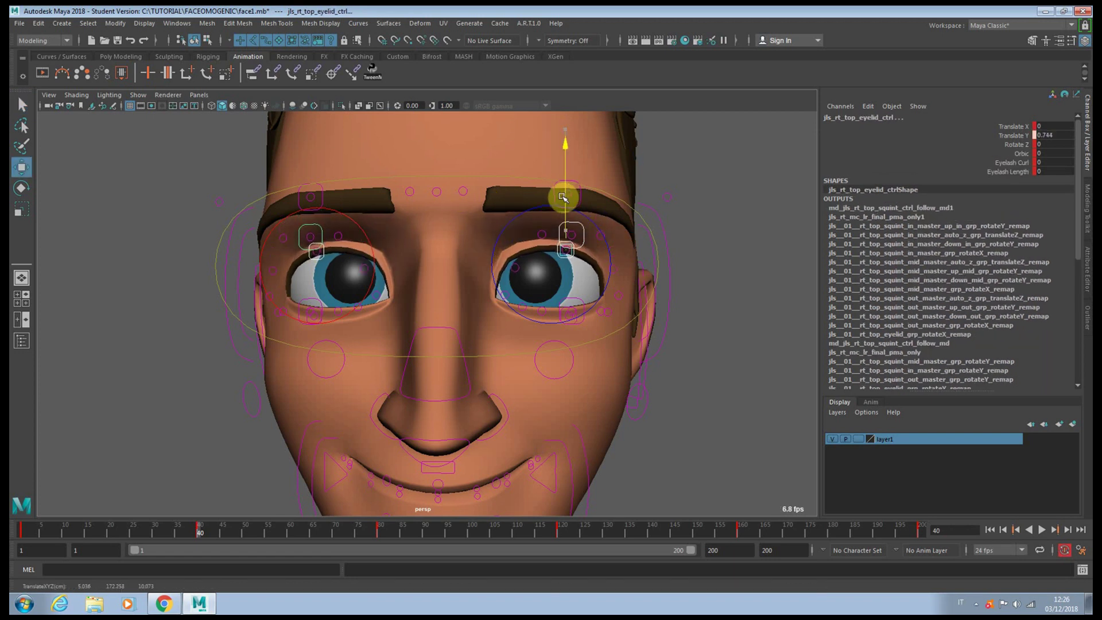
Raise the lower eyelid controls one at a time, bringing the character's left one to Translate Y -0.139, and check the eyes.
left_click(313, 305)
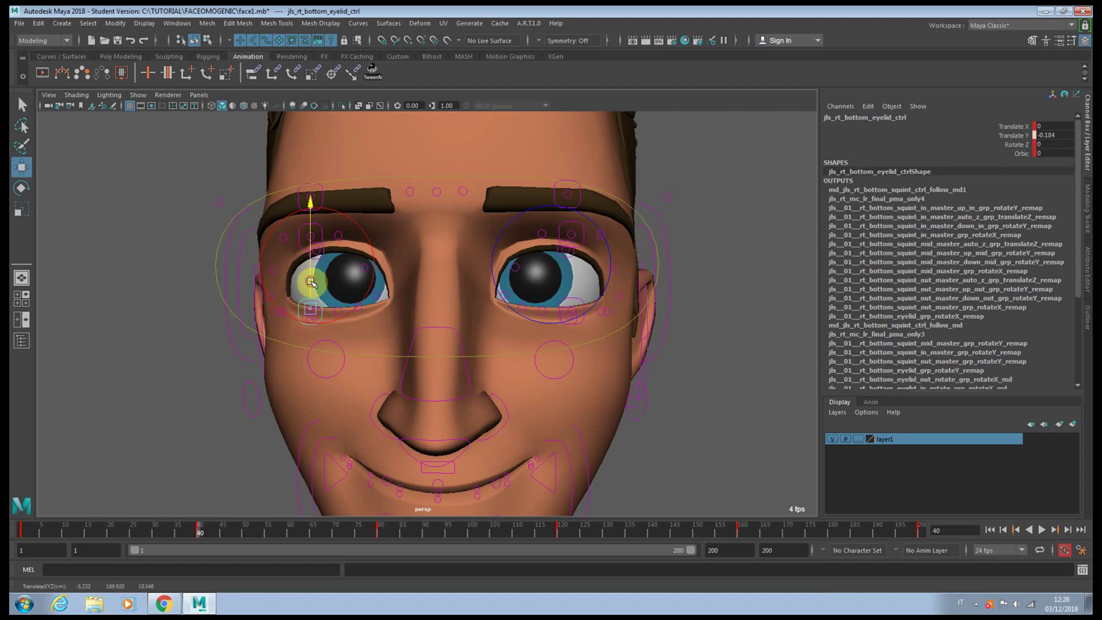
left_click(571, 309)
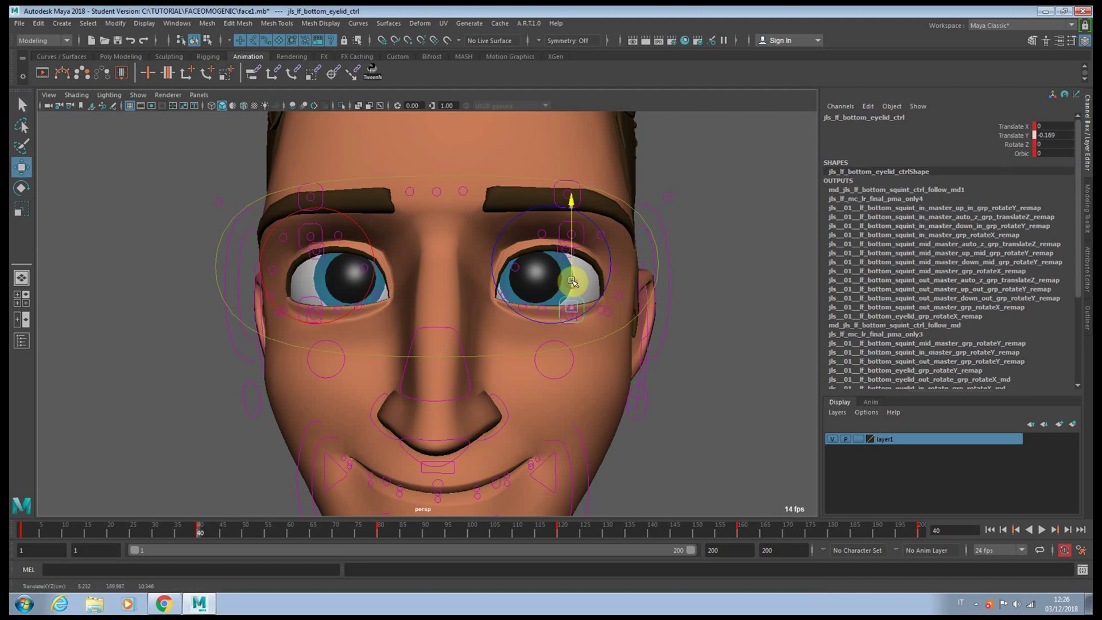
mouse_move(566, 296)
left_mouse_down("alt")
mouse_move(576, 295)
mouse_move(524, 298)
mouse_move(582, 295)
mouse_move(566, 305)
left_mouse_up("alt")
scroll(566, 305, "up", 3)
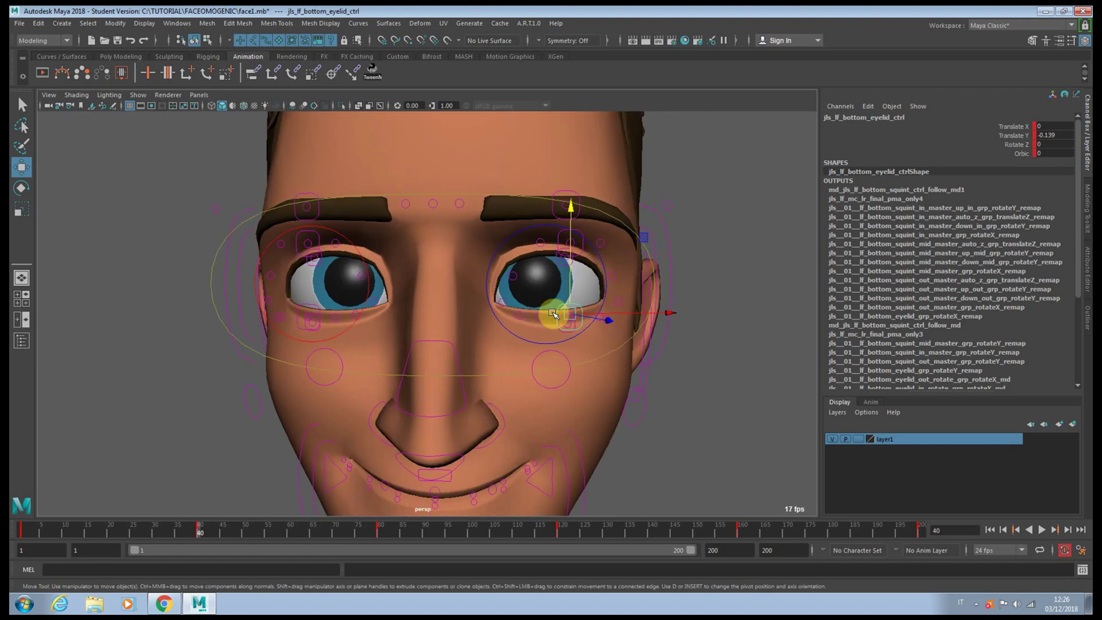
scroll(549, 308, "down", 3)
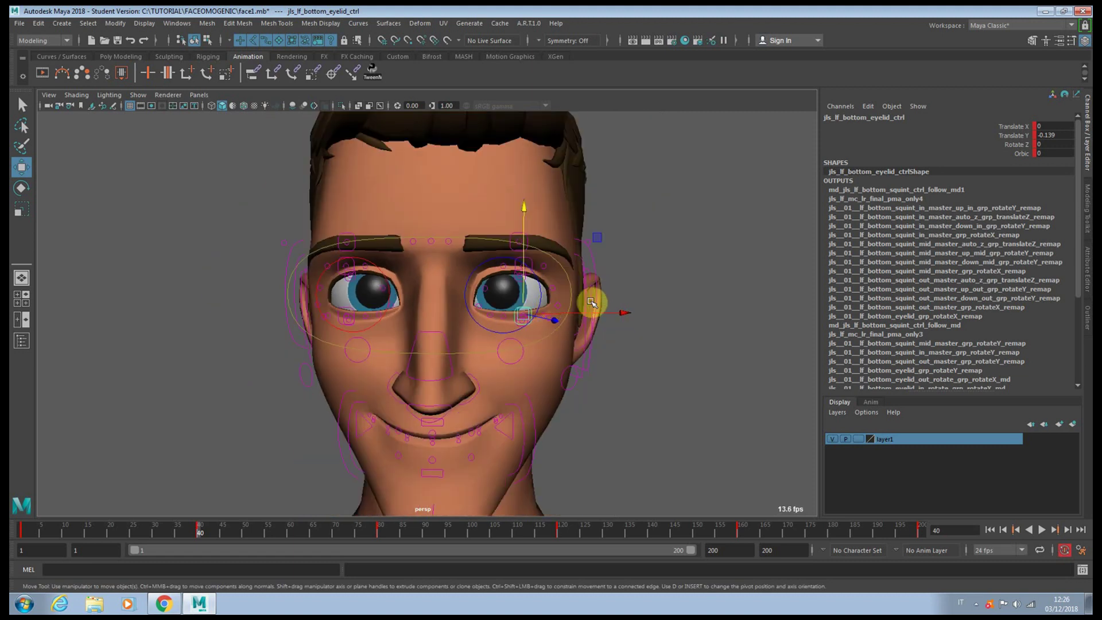
scroll(587, 306, "up", 2)
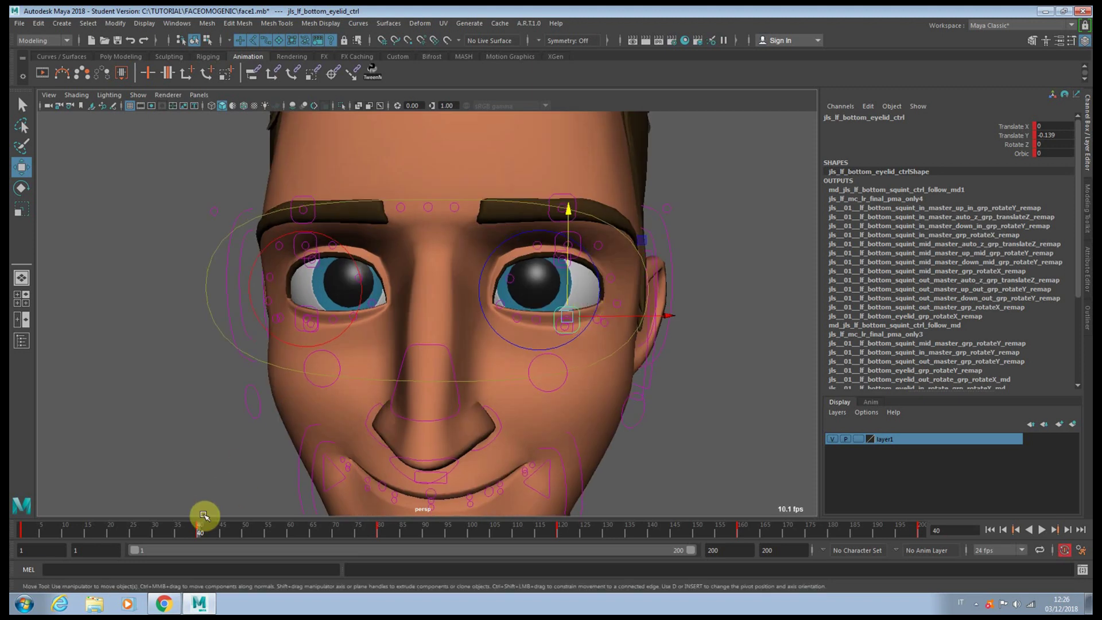
mouse_move(194, 527)
left_mouse_down()
mouse_move(42, 522)
mouse_move(212, 529)
mouse_move(49, 528)
mouse_move(200, 531)
left_mouse_up()
Select the top eyelid and top squint controls of both eyes and raise them slightly at frame 40.
key("q")
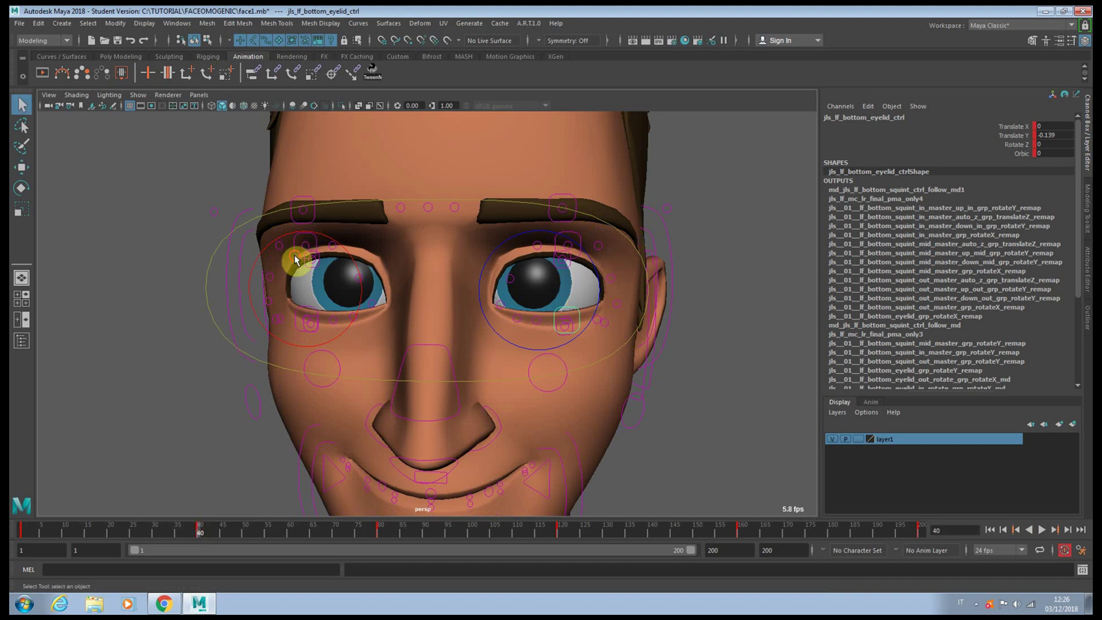
left_click(302, 250)
left_click(564, 267, "shift")
left_click(579, 241, "shift")
key("w")
left_click_drag(565, 219, 562, 212)
key("q")
Select the inner and middle local brow controls on both sides and lower them to about Translate Y -0.12.
left_click(310, 196)
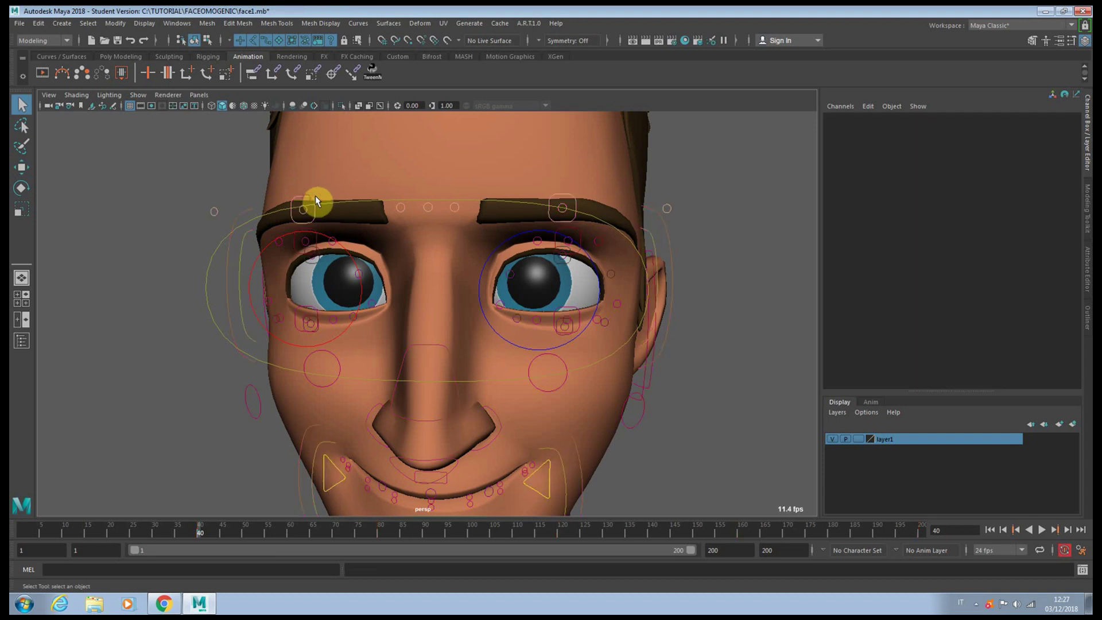
left_click(563, 198)
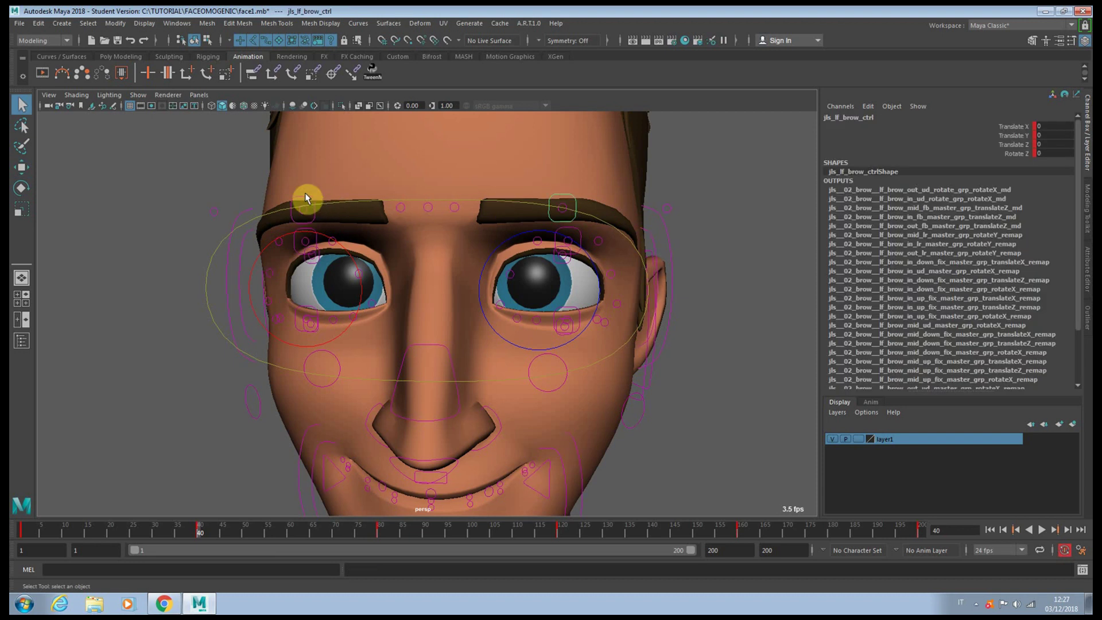
left_click(305, 199, "shift")
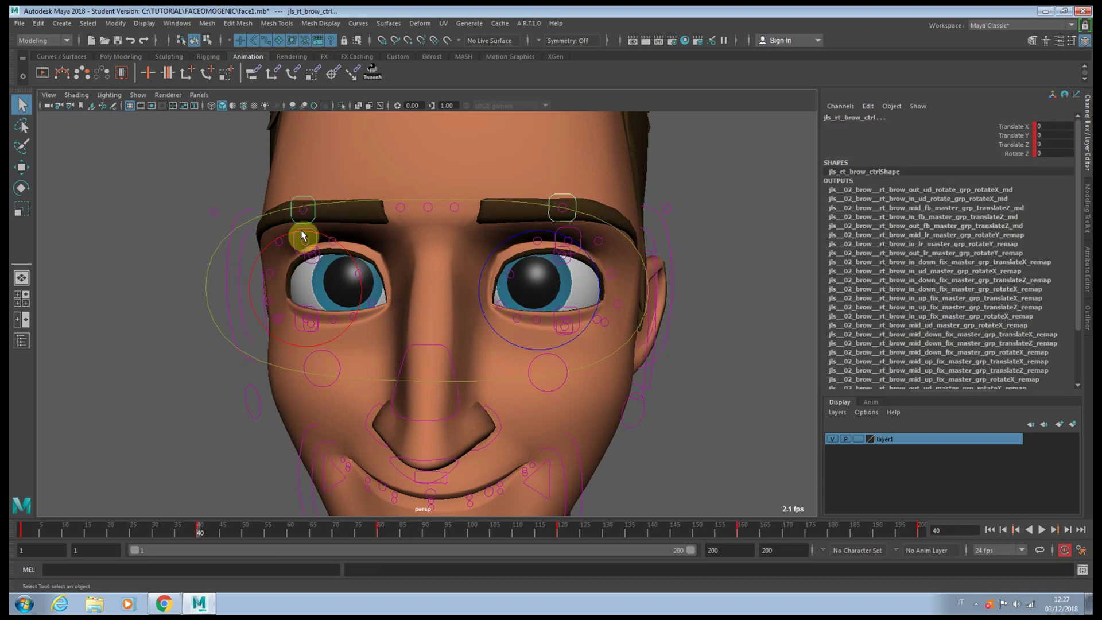
left_click(303, 210)
left_click(560, 211, "shift")
left_click(401, 208, "shift")
key("w")
left_click_drag(401, 165, 401, 170)
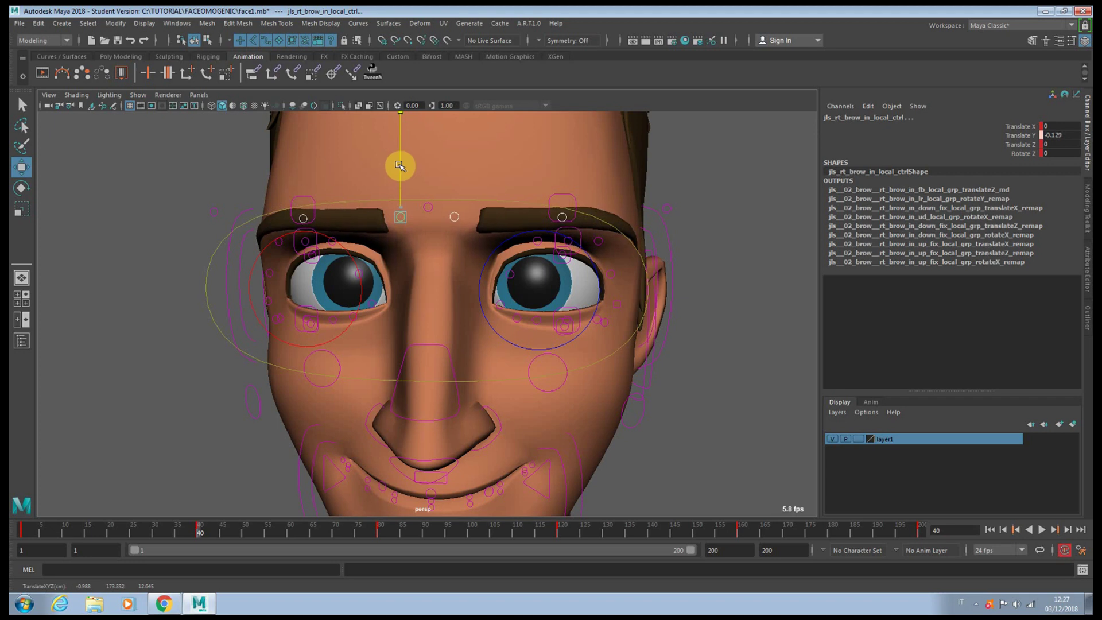
Key the four selected brow controls and step between the neighbouring keyframes to check the brow motion.
scroll(401, 167, "down", 3)
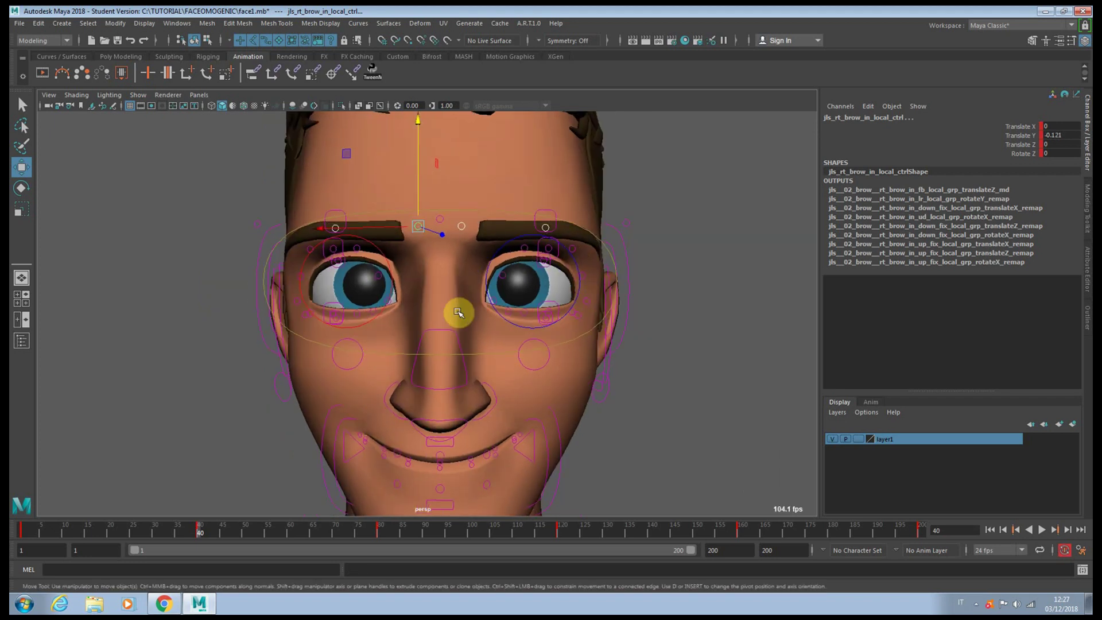
key("comma")
left_click_drag(418, 185, 415, 183)
key("s")
key("period")
key("comma")
key("period")
scroll(539, 320, "down", 5)
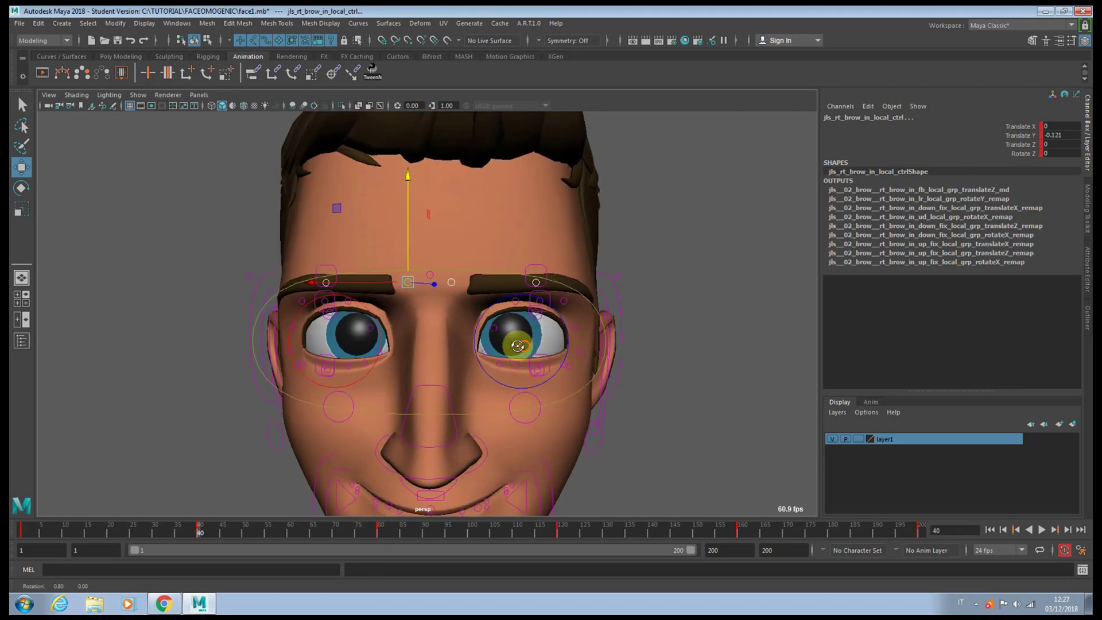
Move the upper face squash control above the head to about Translate Y -0.25 at frame 40.
left_click(409, 196)
left_click_drag(411, 198, 399, 131)
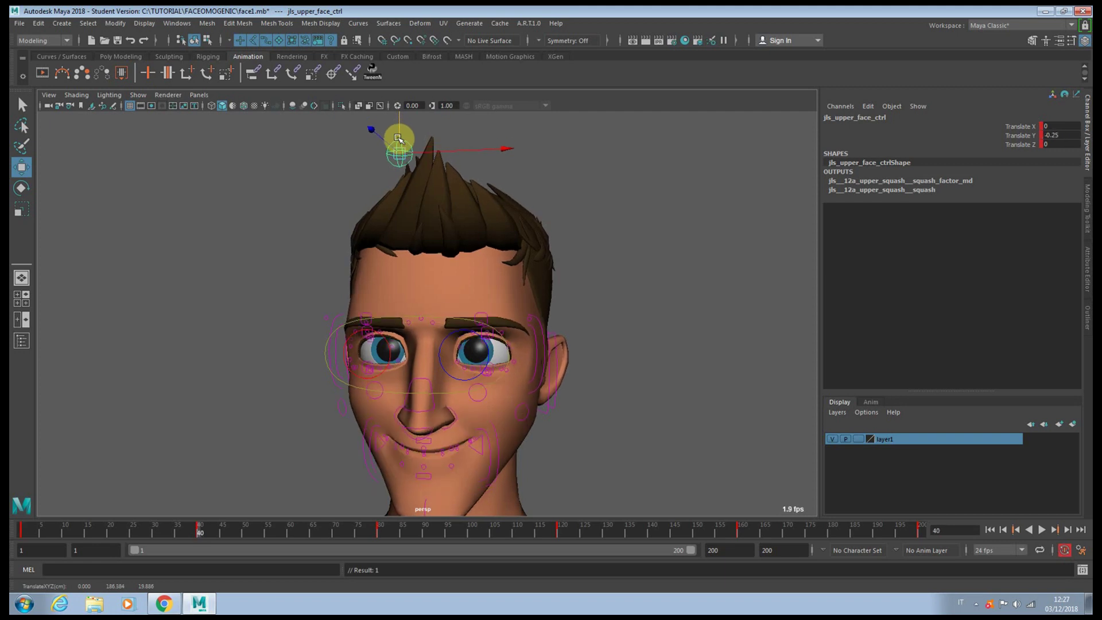
middle_click_drag(604, 376, 597, 295, "alt")
scroll(597, 295, "up", 3)
Select both ear controls and shift them slightly along their vertical axis at frame 40.
key("q")
left_click(557, 336)
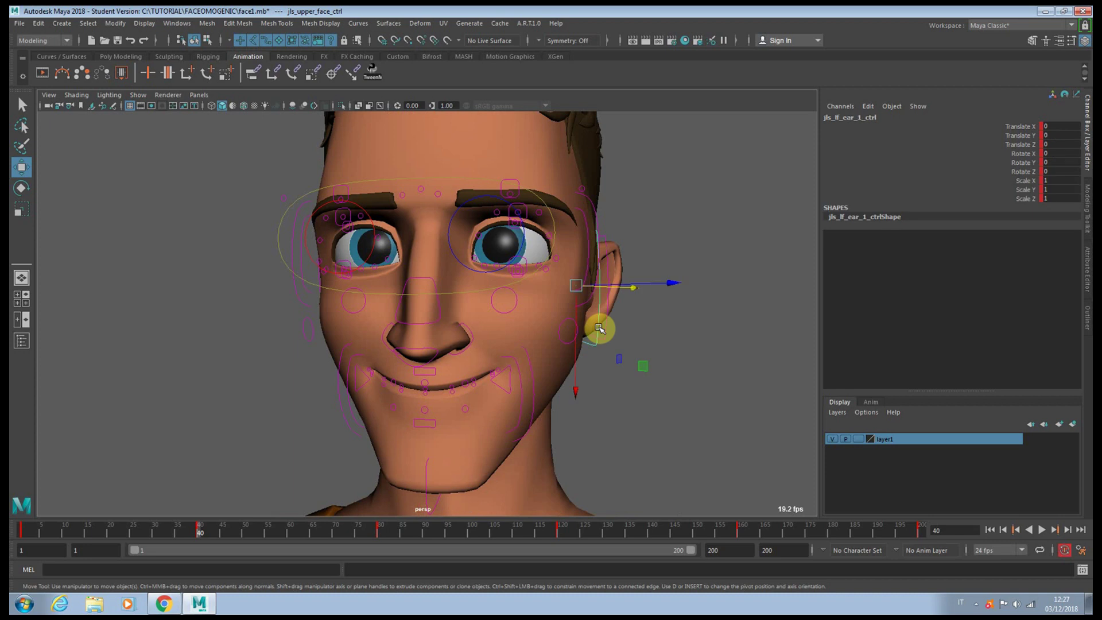
left_click_drag(556, 337, 445, 342, "alt")
left_click_drag(527, 359, 573, 345, "alt")
key("w")
left_click_drag(348, 357, 347, 356)
Scrub around frame 40 and play back the animation to review the finished smile.
left_click_drag(251, 524, 205, 539)
scroll(241, 453, "up", 5)
scroll(248, 458, "down", 5)
key("alt+v")
Go to the rounded-mouth pose at frame 80 and move the jaw control up.
left_click_drag(201, 536, 381, 539)
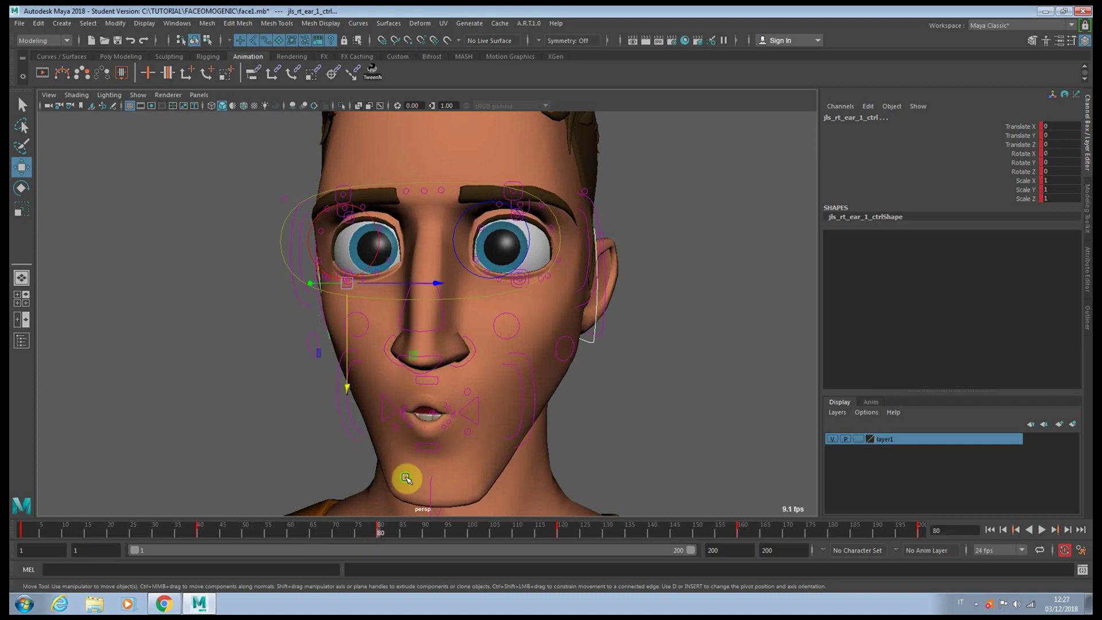
scroll(438, 442, "down", 5)
left_click(438, 461)
left_click_drag(433, 457, 430, 429)
Check the mouth in profile and set the mouth master control to a Translate Z of 0.177 at frame 80.
left_click_drag(457, 426, 348, 418, "alt")
scroll(347, 391, "up", 4)
left_click(324, 371)
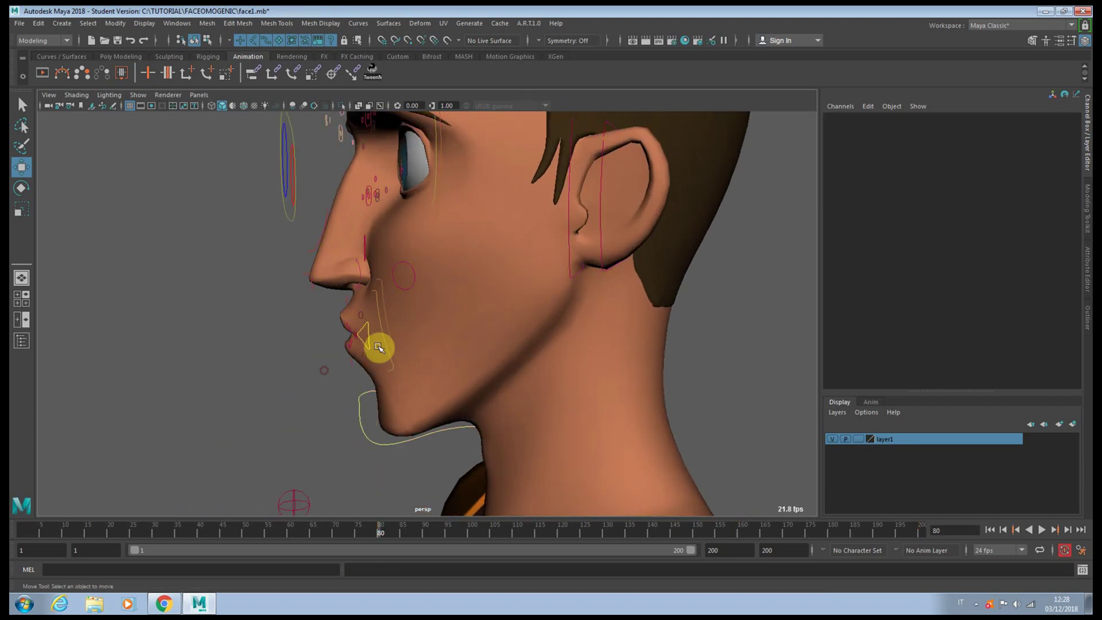
left_click(384, 338)
left_click_drag(377, 329, 411, 329)
key("q")
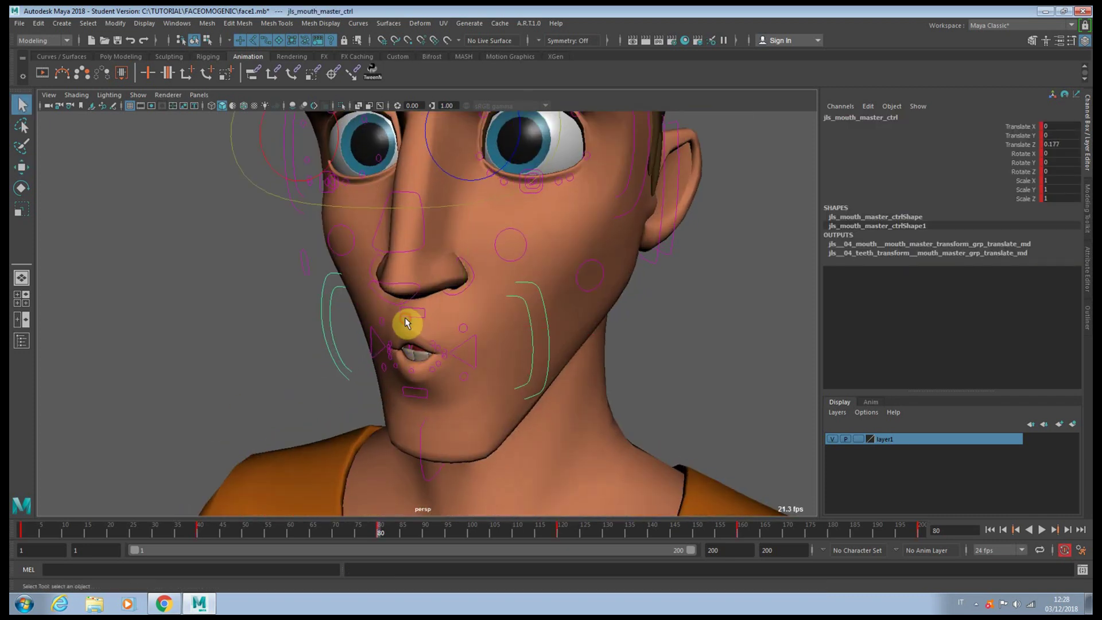
Adjust the Roll of the upper and lower lip controls together at frame 80 and undo the last change.
left_click(418, 394)
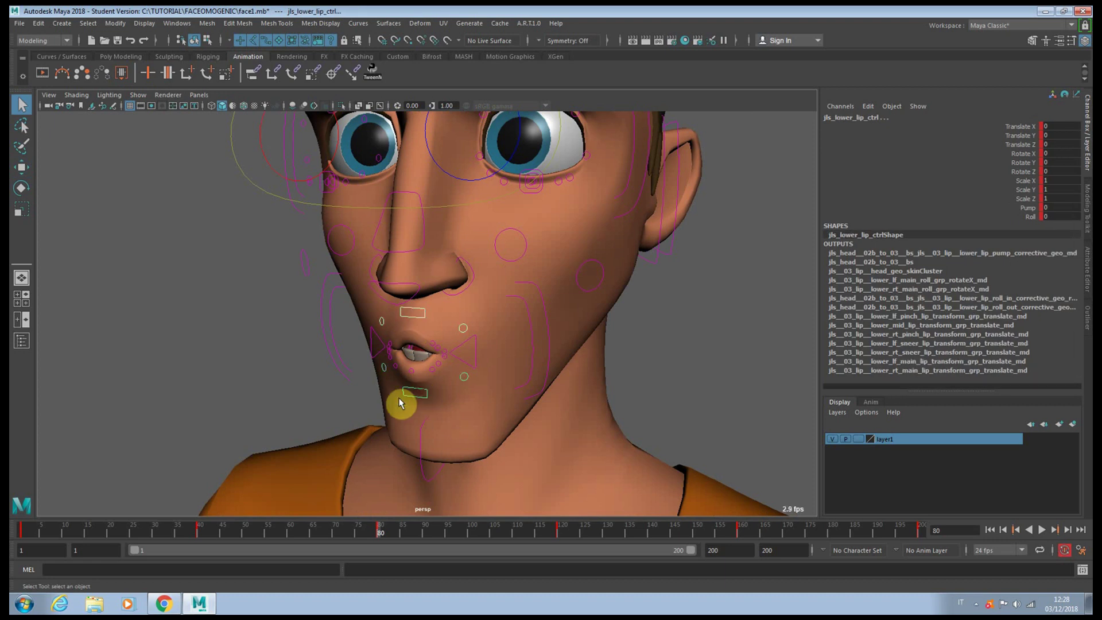
left_click(1031, 217)
left_click_drag(489, 308, 453, 295, "alt")
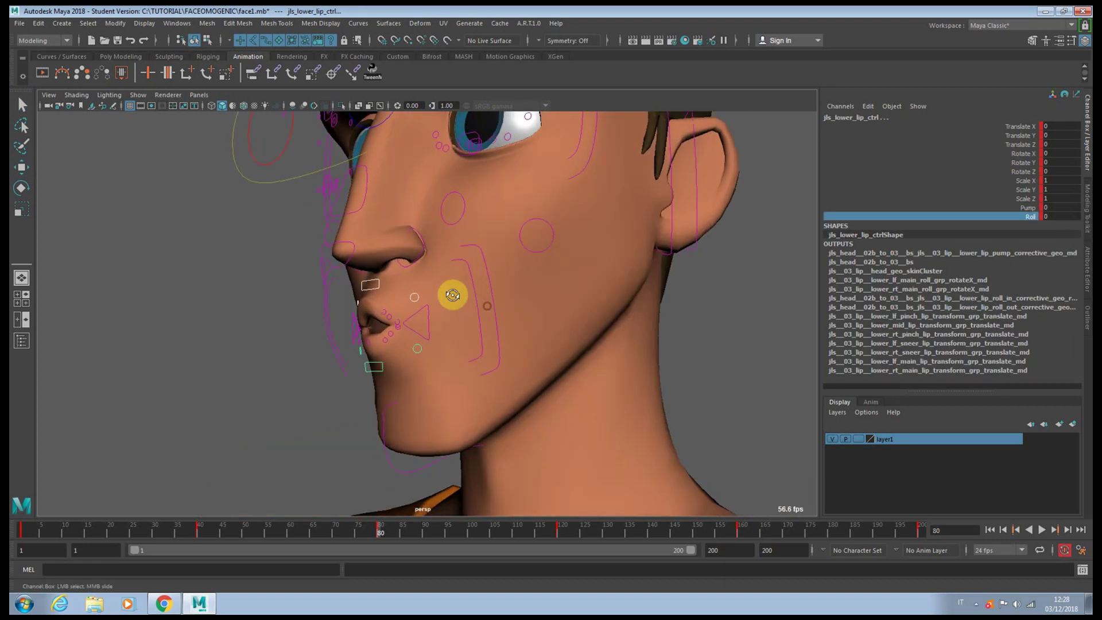
left_click_drag(480, 307, 506, 319, "alt")
key("ctrl+z")
Select the nose control and move it down slightly at frame 80.
left_click(498, 262)
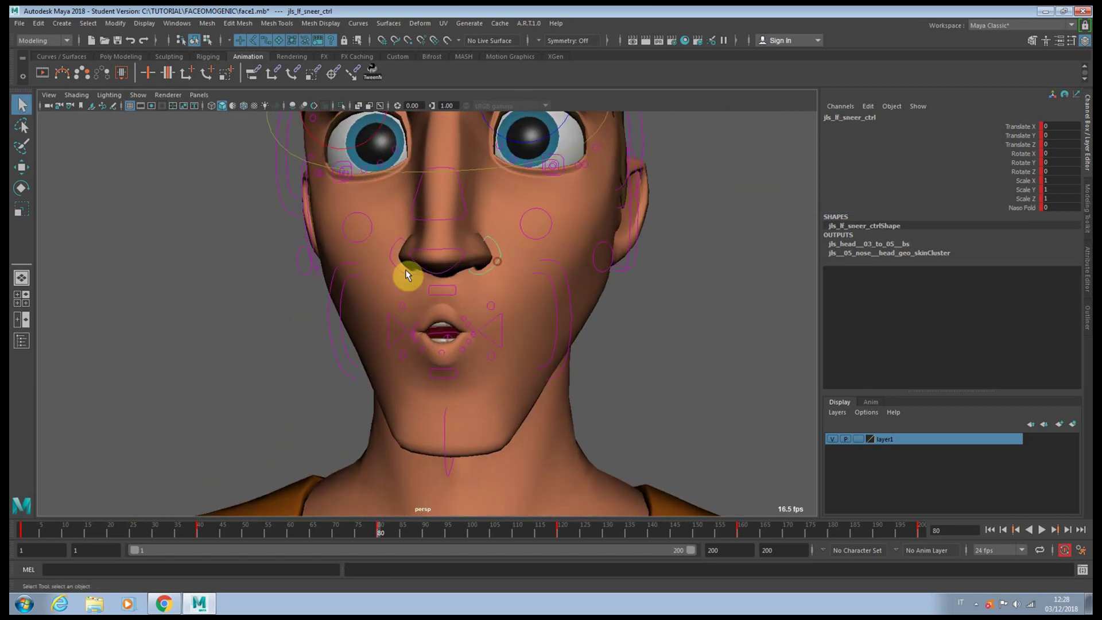
left_click(426, 219)
key("w")
middle_click_drag(453, 199, 461, 220, "alt")
left_click_drag(456, 213, 457, 218)
key("q")
Select both sneer controls beside the nostrils and lower them to a Translate Y of -0.085 at frame 80.
left_click(416, 294)
key("w")
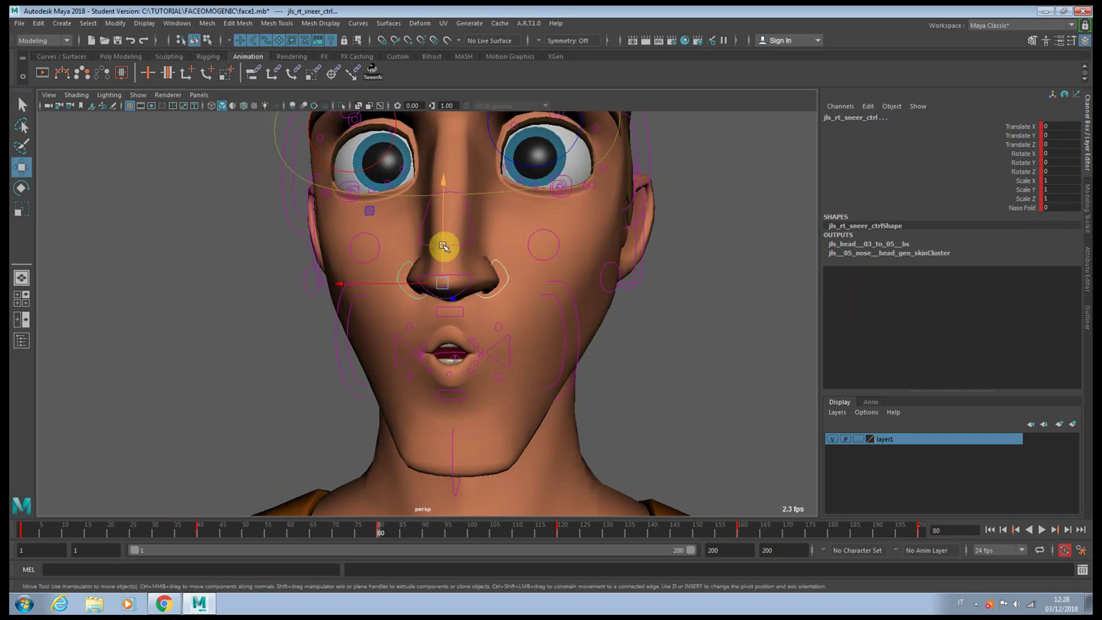
left_click_drag(444, 247, 443, 248)
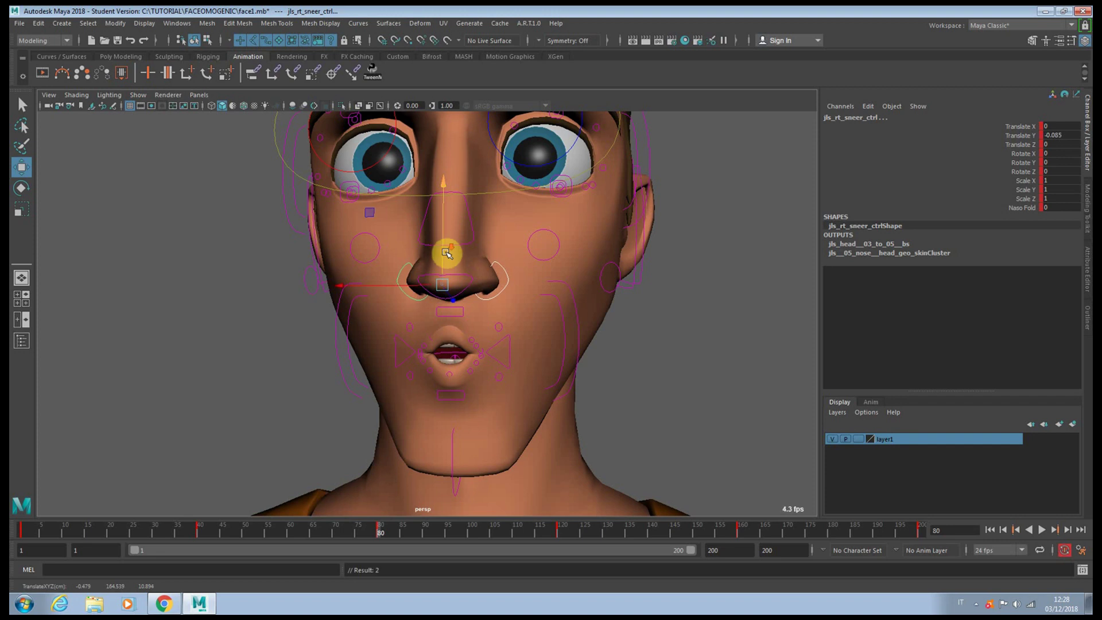
Select all four cheek controls and set their Puff Cheek to -0.7 at frame 80.
scroll(447, 252, "down", 3)
key("q")
left_click(397, 267)
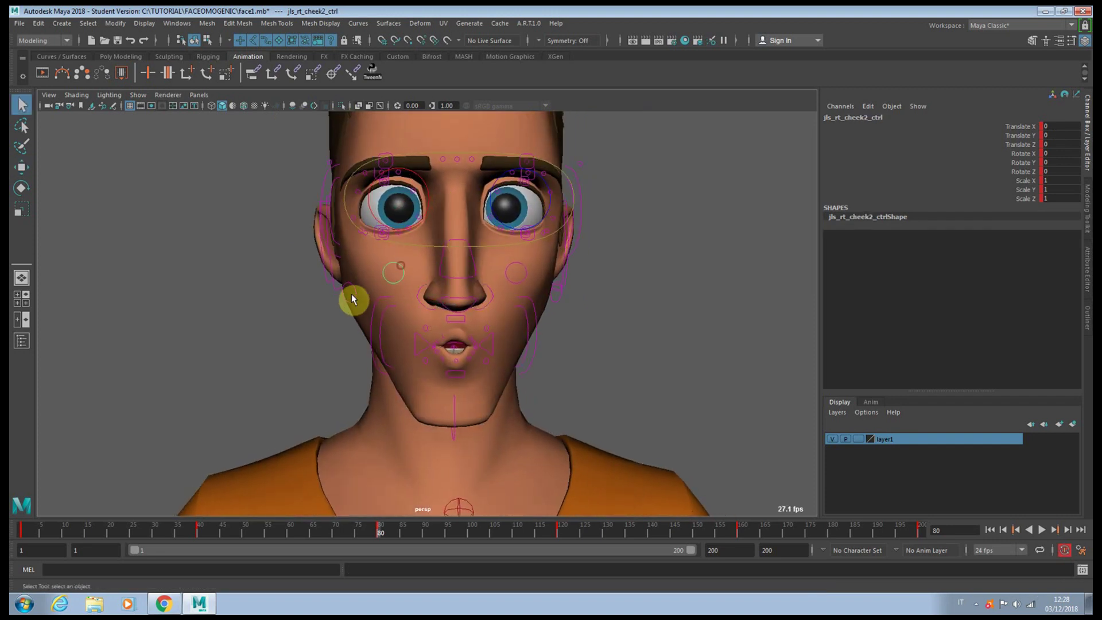
left_click(352, 291)
left_click(554, 294)
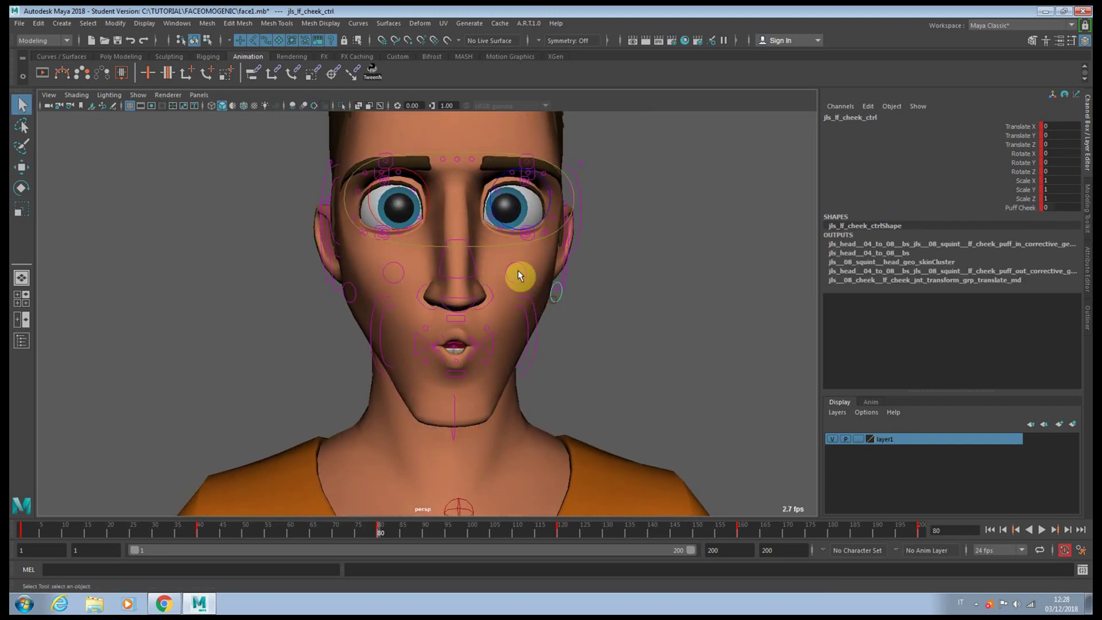
left_click(519, 273)
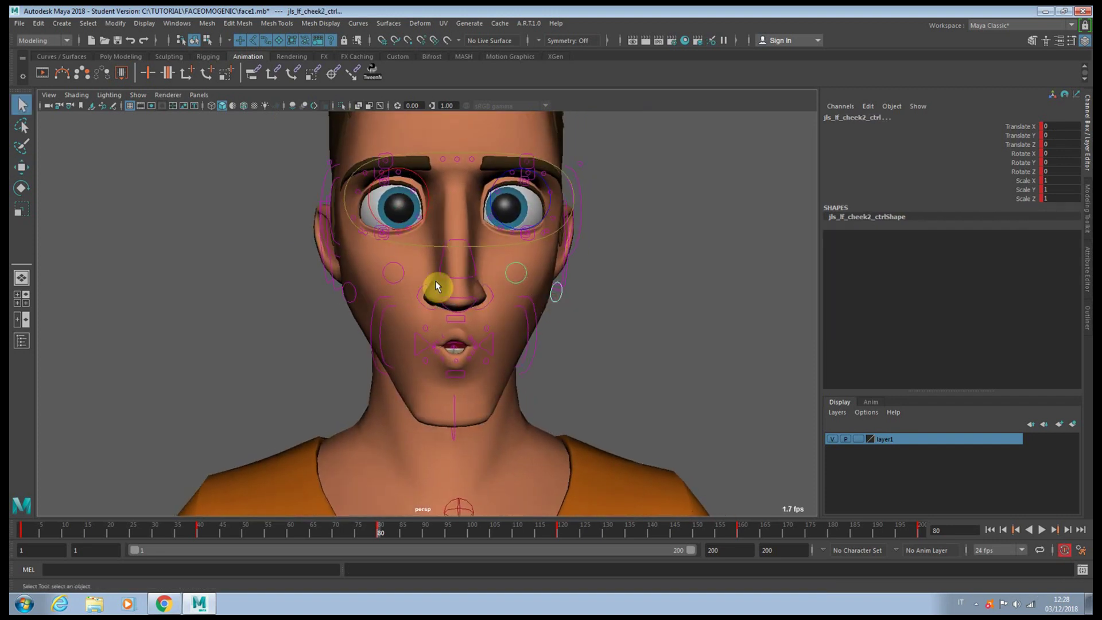
left_click(353, 294)
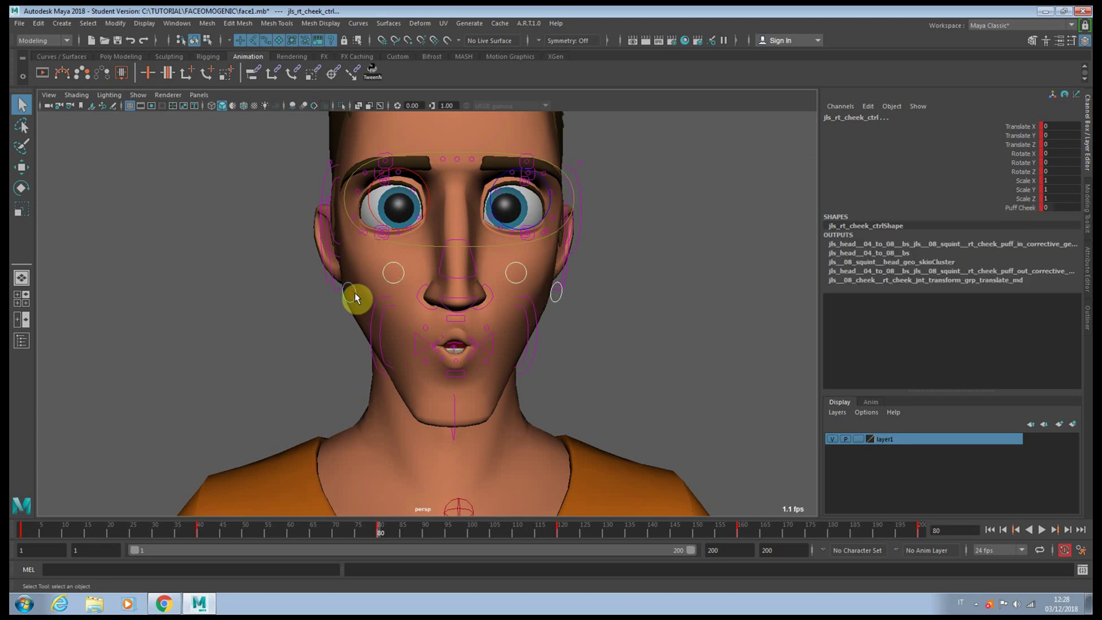
left_click(1028, 208)
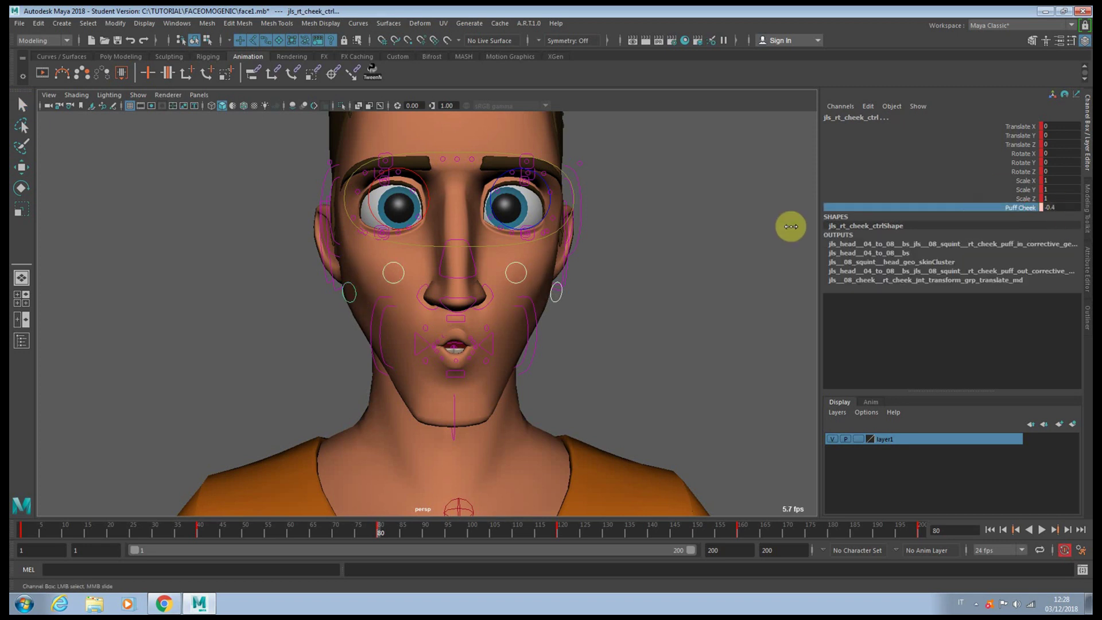
left_click_drag(775, 233, 731, 229, "alt")
Select both middle brow controls and raise them to a Translate Y of about 0.276 at frame 80.
middle_click_drag(731, 229, 737, 316, "alt")
scroll(734, 315, "up", 3)
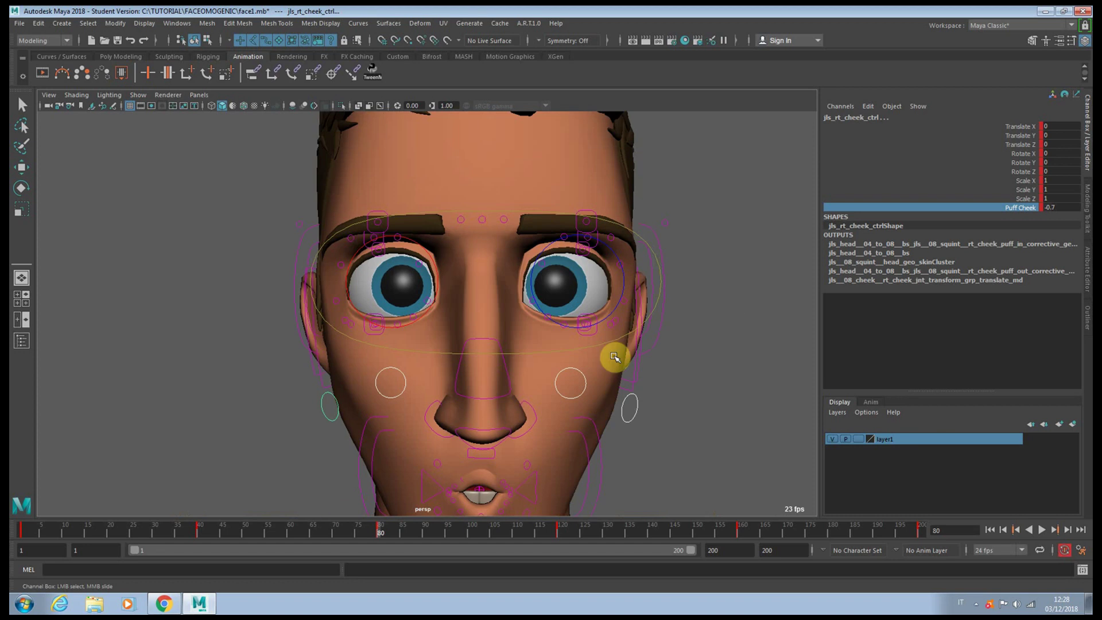
left_click(381, 223)
left_click(582, 229)
key("w")
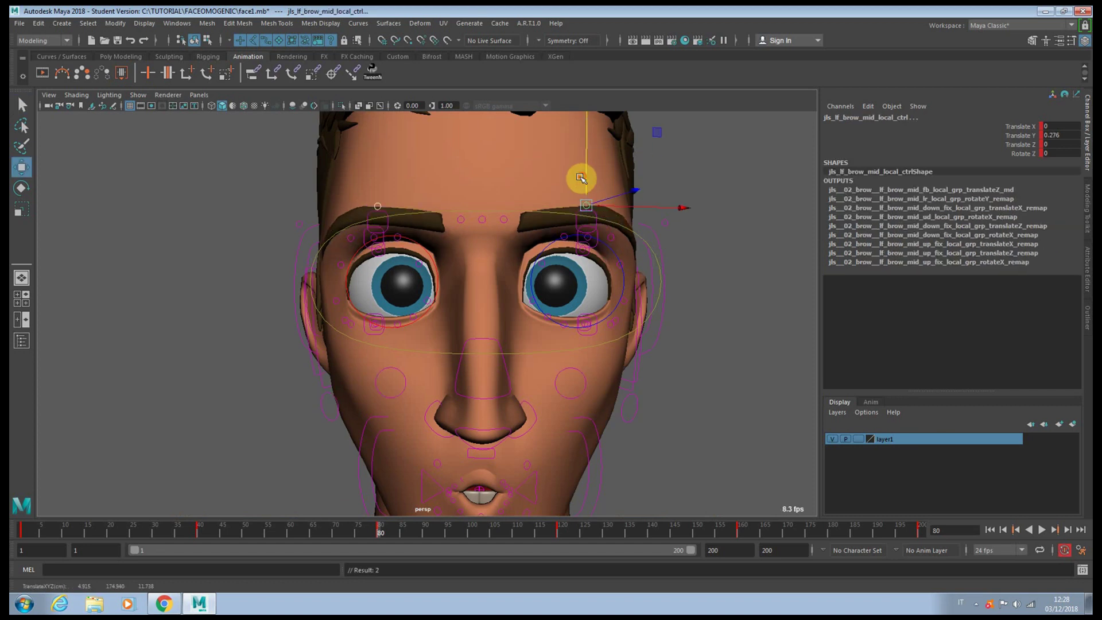
Select both inner brow controls and raise them to a Translate Y of 0.145 at frame 80.
key("q")
left_click(504, 220)
left_click(463, 230)
key("w")
left_click_drag(463, 197, 490, 199)
Select the controls of both ears and move them down to a Translate X of about 0.103 at frame 80.
scroll(489, 199, "down", 5)
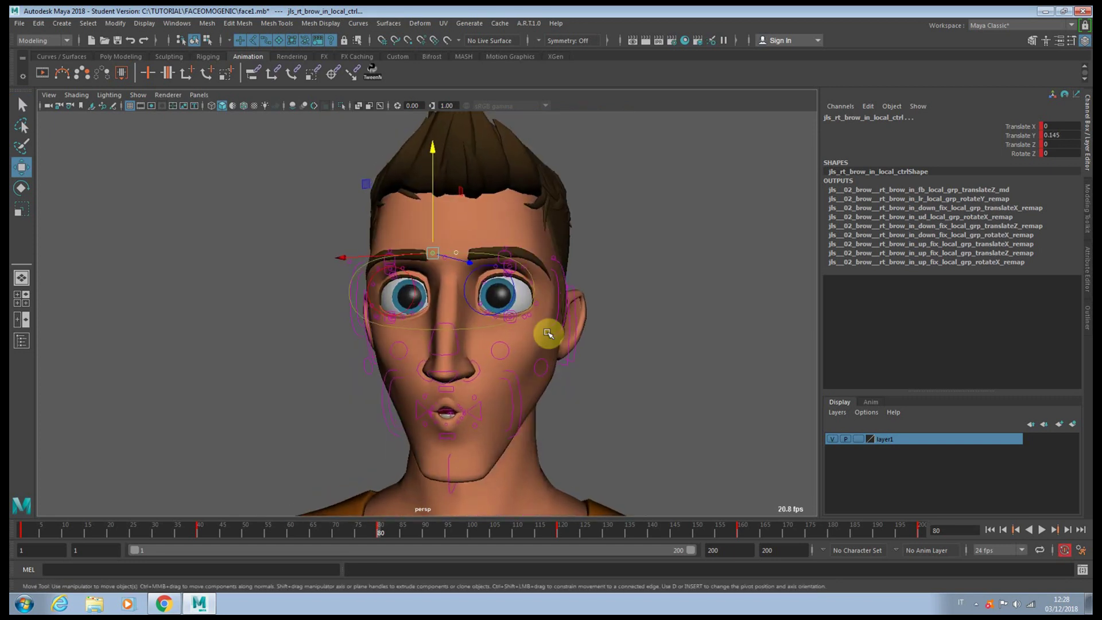
left_click(566, 347)
left_click_drag(533, 360, 364, 369, "alt")
key("q")
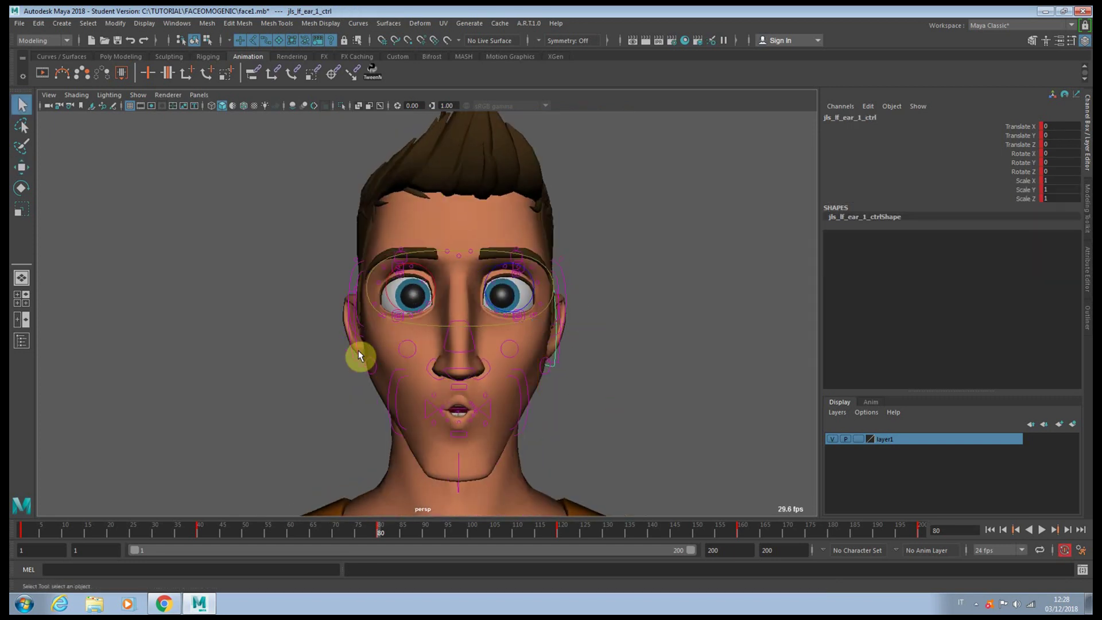
key("w")
left_click_drag(375, 370, 377, 371)
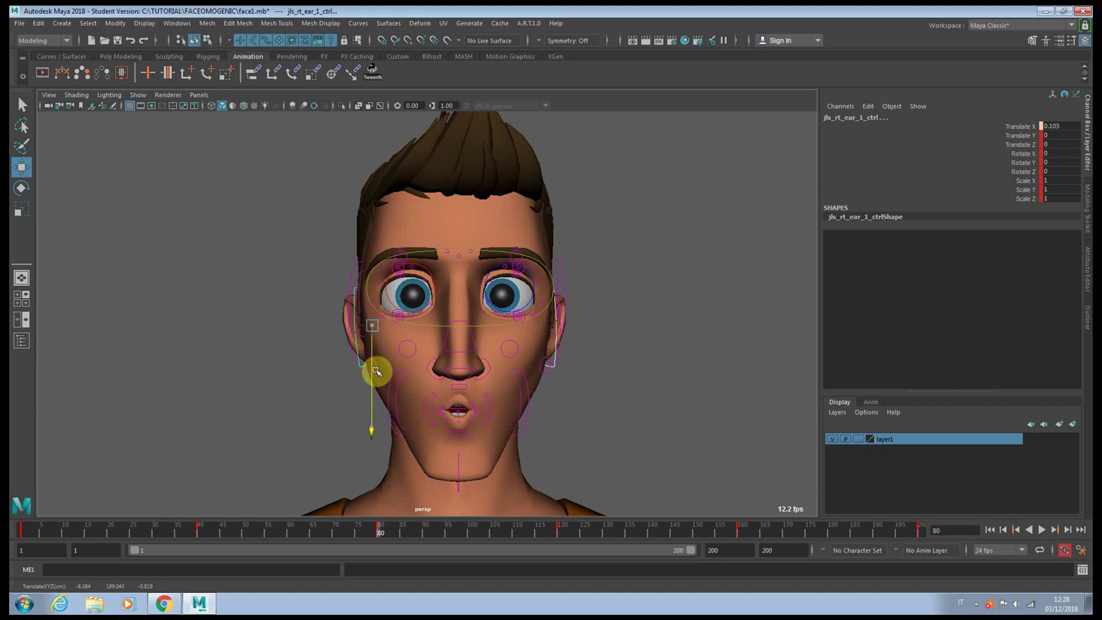
Scrub through the animation from a three-quarter view to review the transitions between expressions, continuing to frame 120.
left_click_drag(361, 535, 259, 541)
left_click_drag(448, 345, 487, 357, "alt")
scroll(486, 357, "up", 2)
middle_click_drag(495, 364, 492, 357, "alt")
left_click_drag(243, 527, 545, 537)
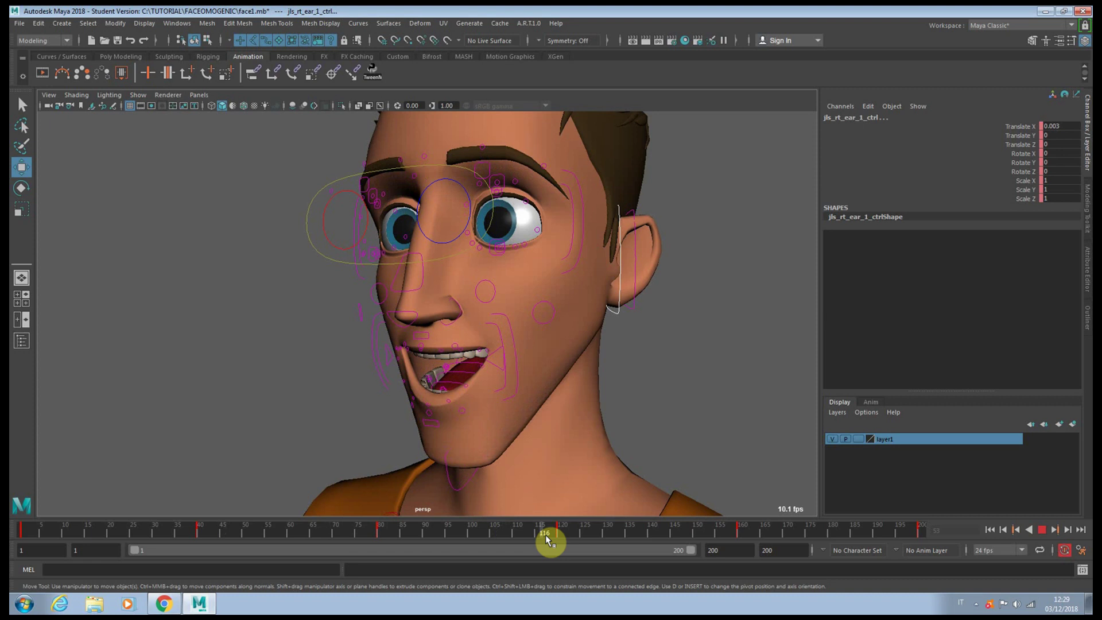
Select both mouth corner controls and set their Depth to -0.25 at frame 120.
left_click_drag(483, 455, 576, 369, "alt")
key("q")
left_click(391, 367)
left_click(412, 355)
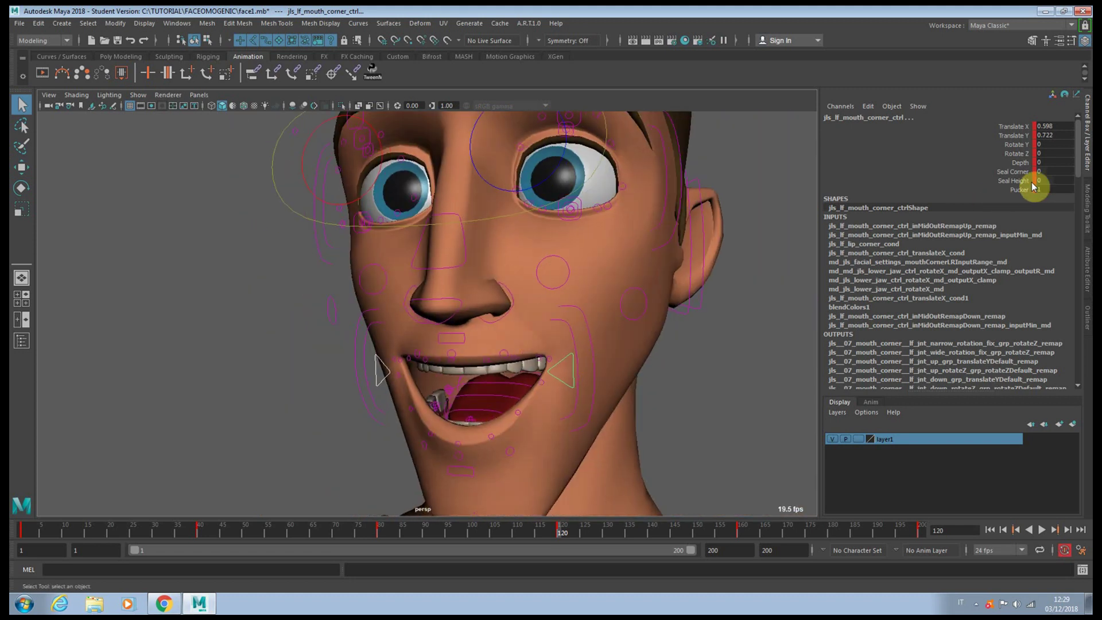
left_click(1025, 189)
left_click(1019, 162)
middle_click_drag(684, 300, 669, 308)
key("ctrl+z")
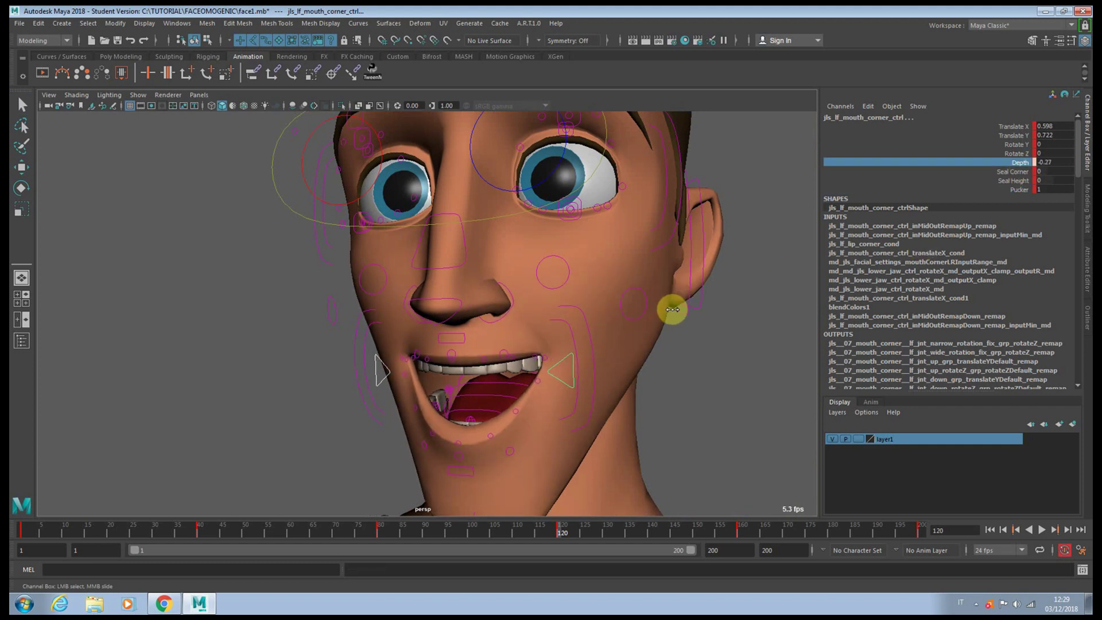
mouse_move(602, 344)
left_mouse_down("alt")
mouse_move(628, 337)
mouse_move(607, 357)
left_mouse_up("alt")
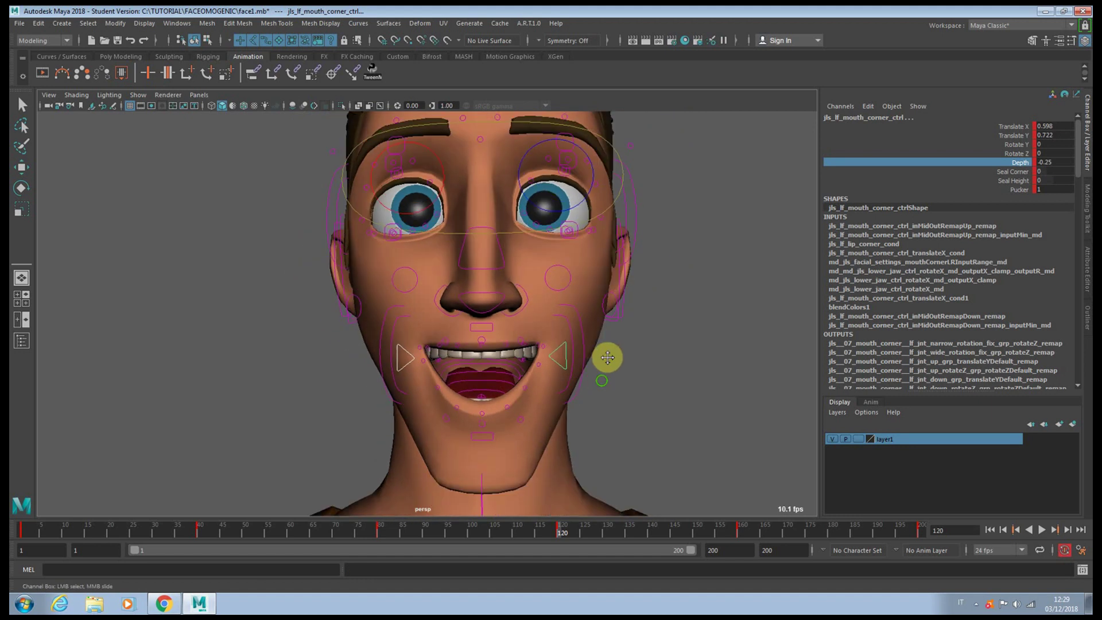
Select the lower face control below the chin and move it down slightly at frame 120.
middle_click_drag(608, 357, 616, 297, "alt")
left_click(495, 476)
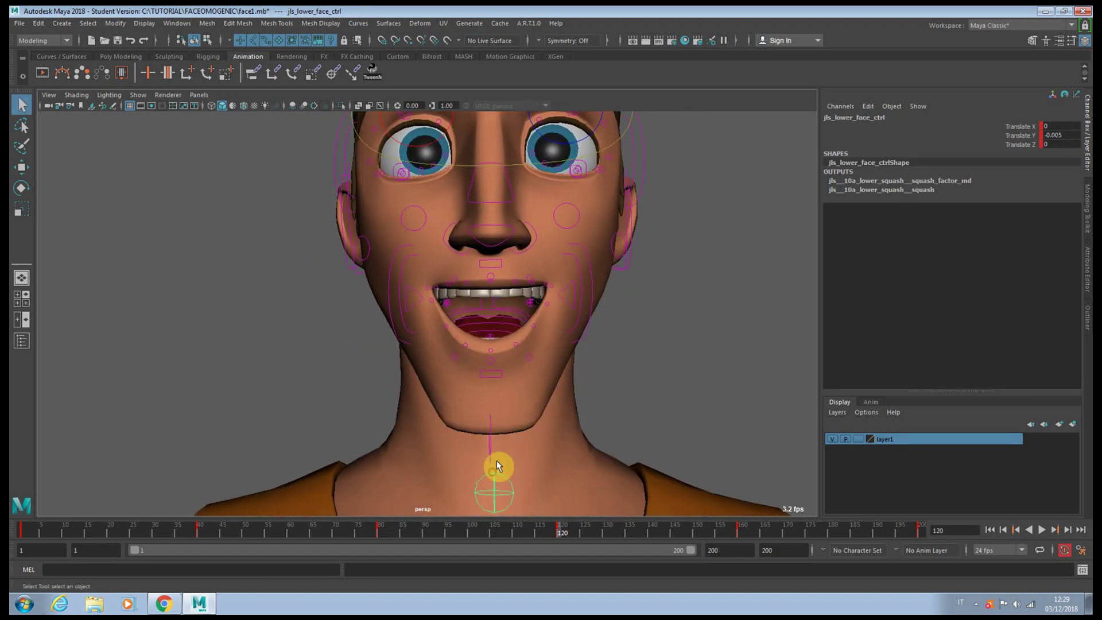
key("w")
scroll(498, 411, "down", 1)
left_click_drag(481, 367, 480, 374)
Select the mouth master control and lower it to a Translate Y of about -0.227 at frame 120.
key("q")
left_click(560, 328)
key("w")
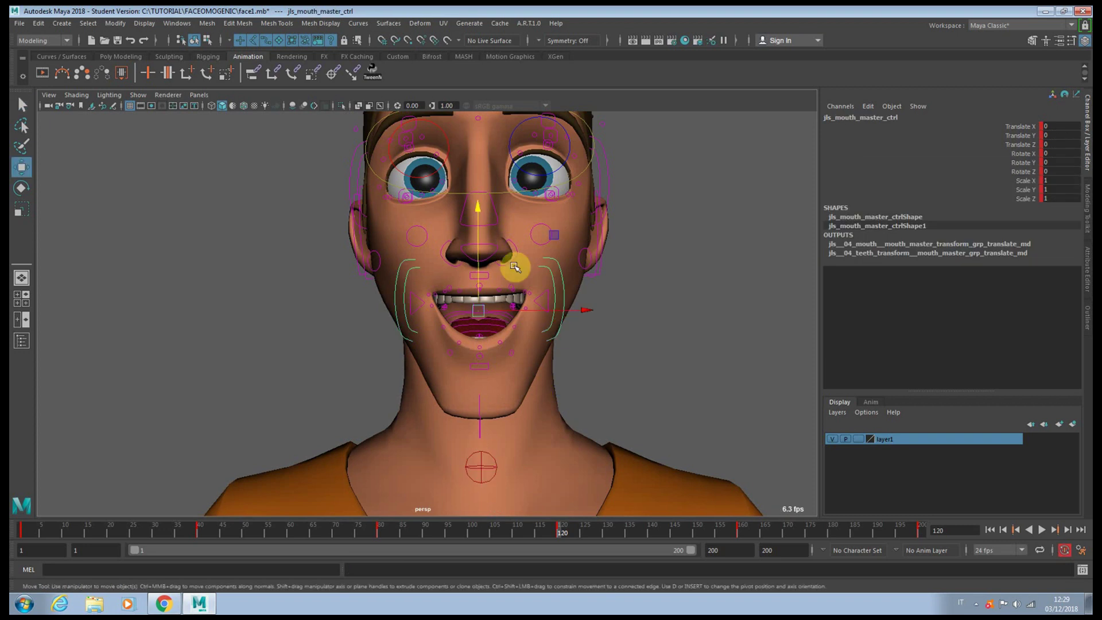
left_click_drag(484, 254, 480, 262)
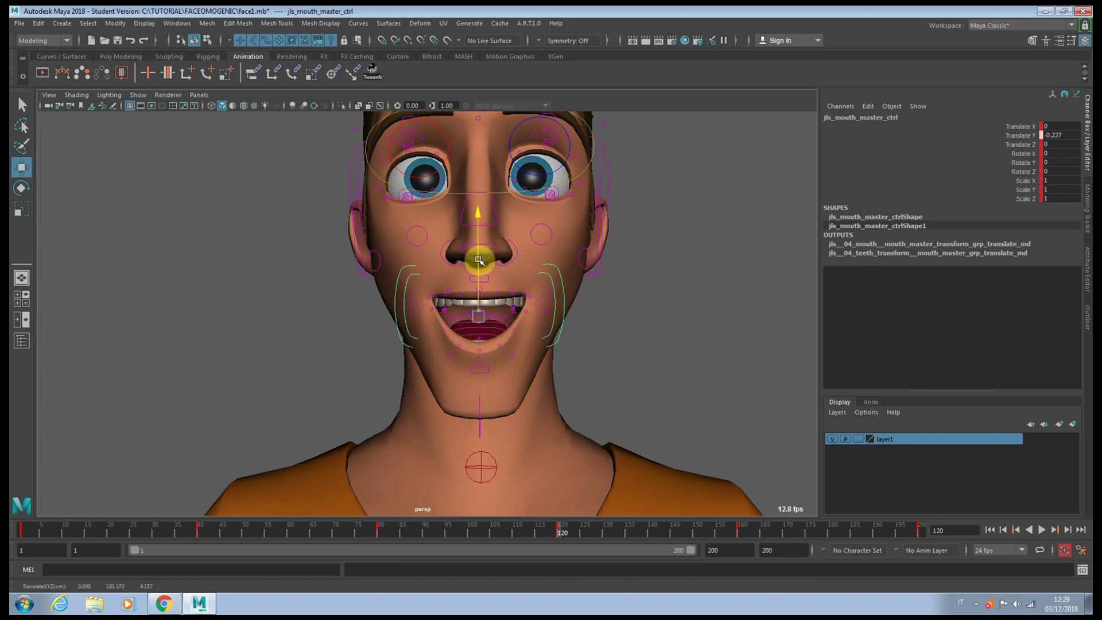
Select all four cheek controls, set Puff Cheek to about -1.1 and lower them slightly at frame 120.
key("q")
left_click(515, 249)
left_click_drag(515, 249, 575, 261, "alt")
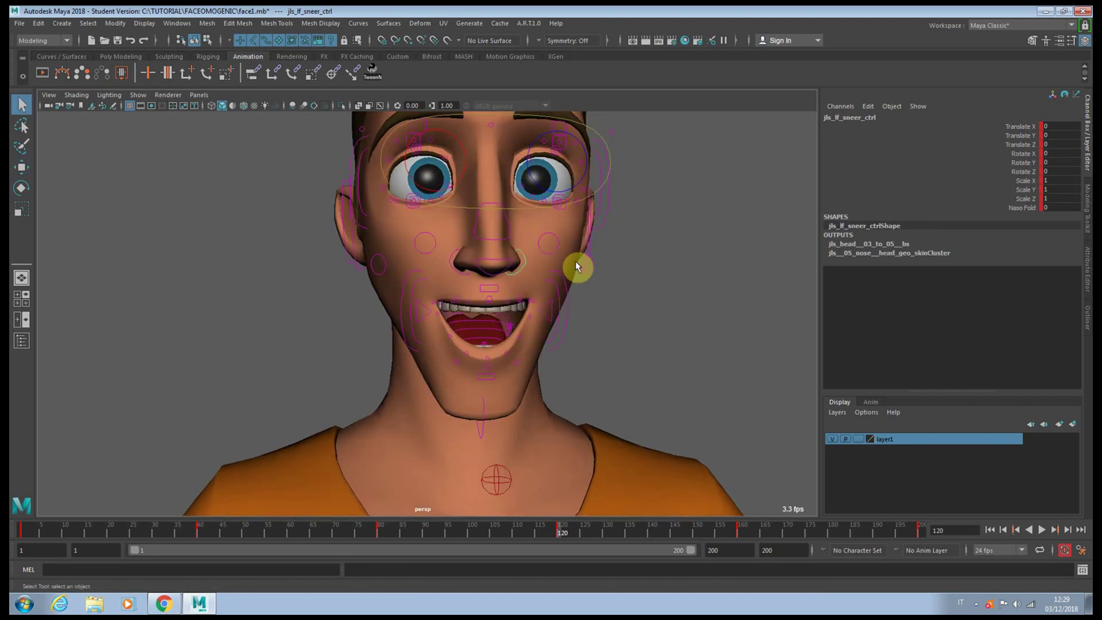
left_click(592, 272)
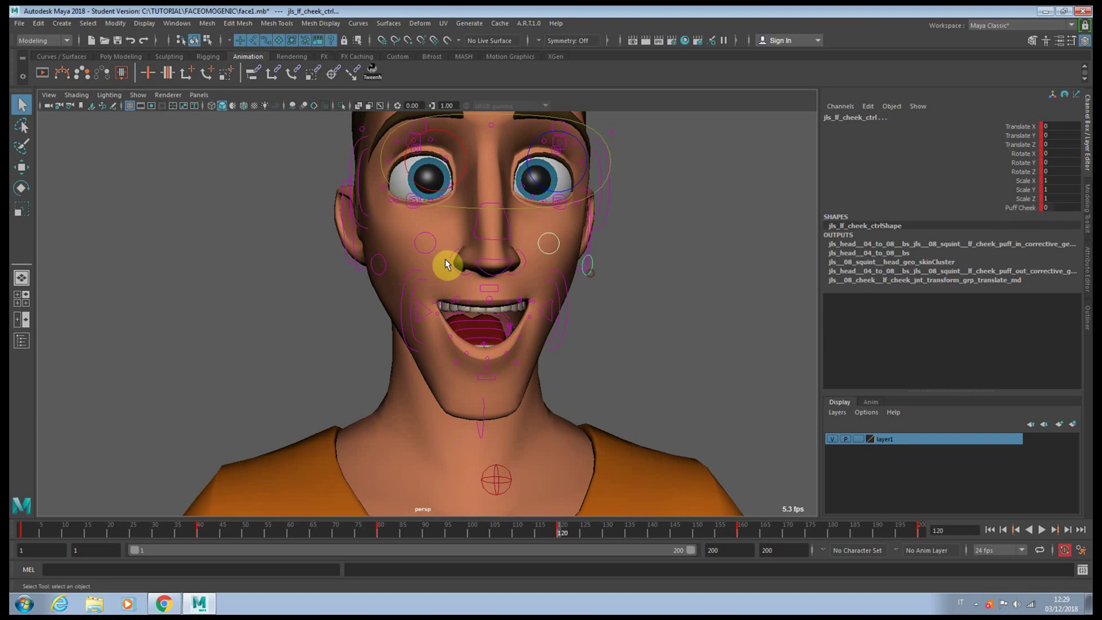
left_click(434, 255)
left_click(387, 267)
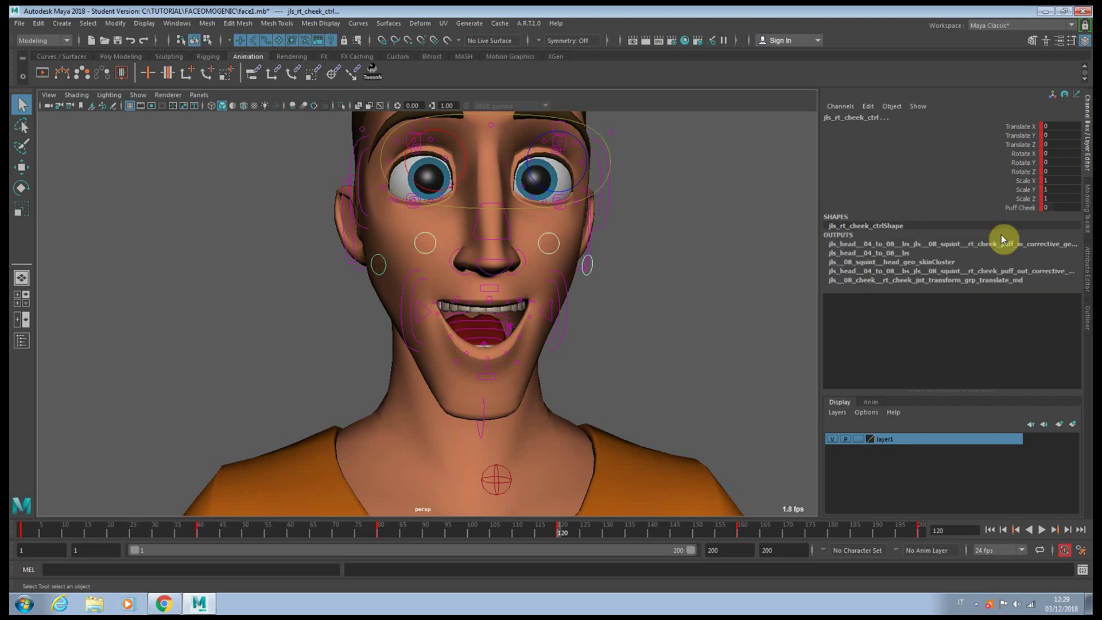
left_click(1021, 208)
left_click_drag(615, 290, 640, 319, "alt")
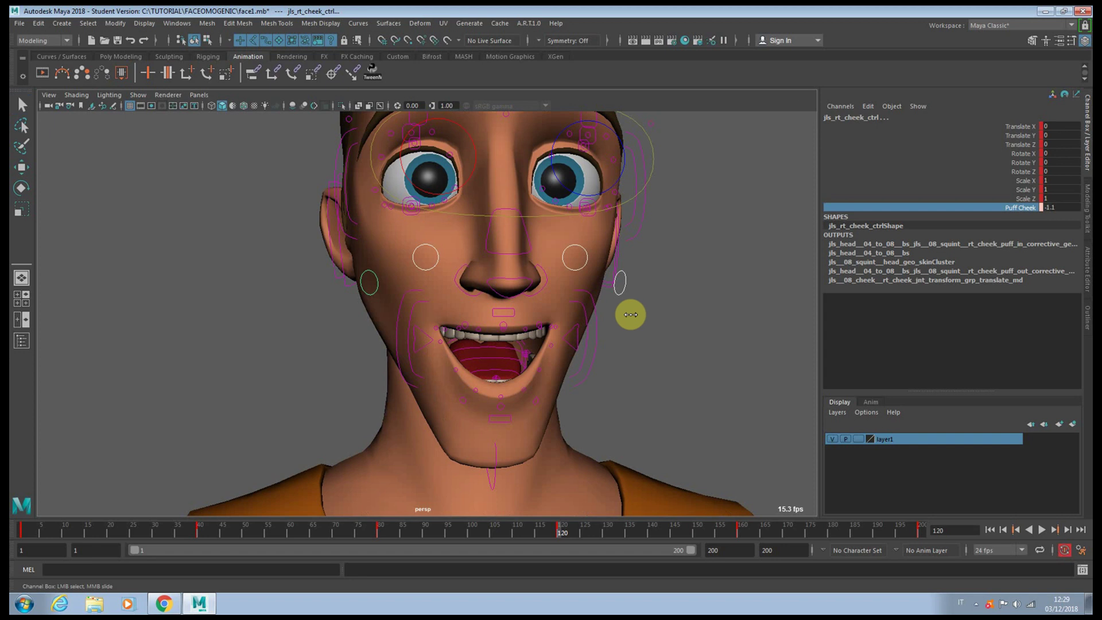
key("w")
left_click_drag(364, 229, 365, 232)
Select both sneer controls beside the nostrils and lower them to a Translate Y of -0.272 at frame 120.
key("q")
left_click(539, 267)
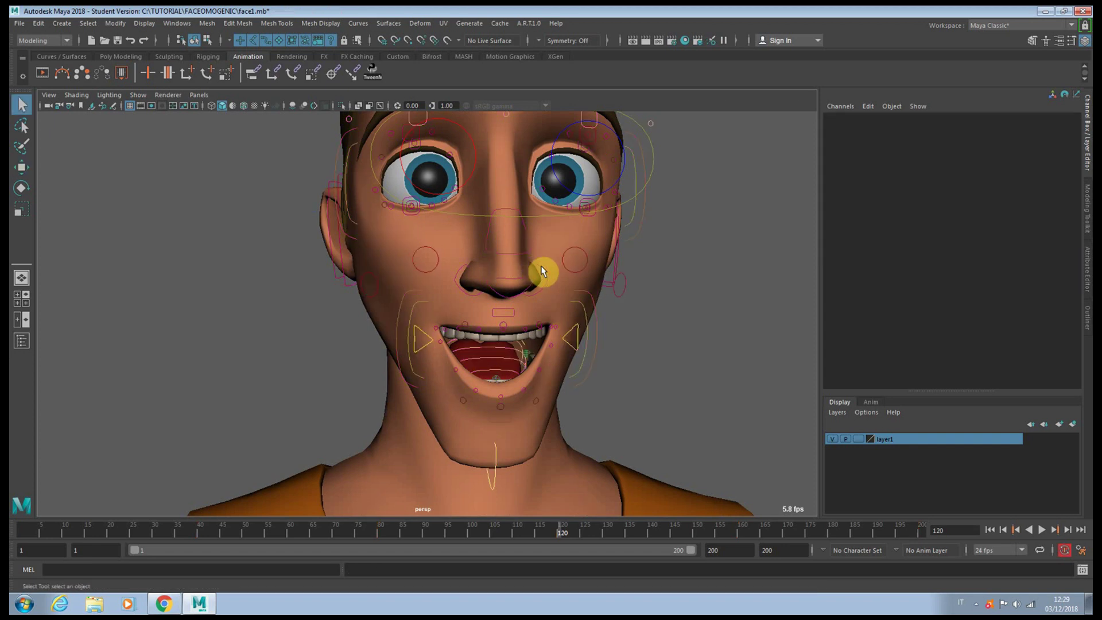
left_click(540, 266)
key("w")
left_click_drag(491, 233, 494, 238)
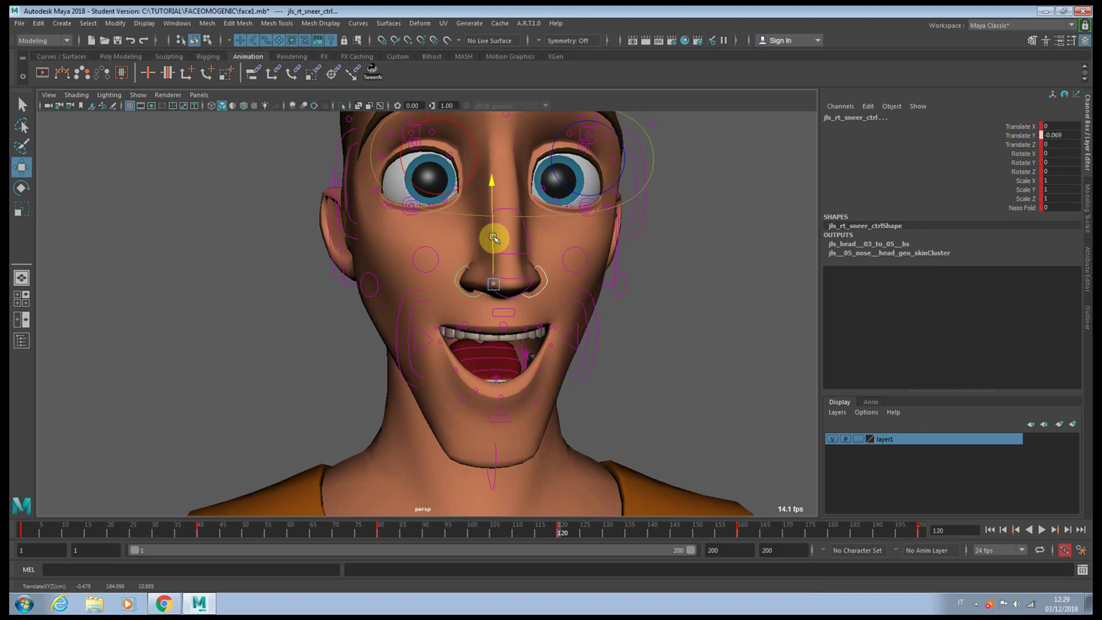
key("q")
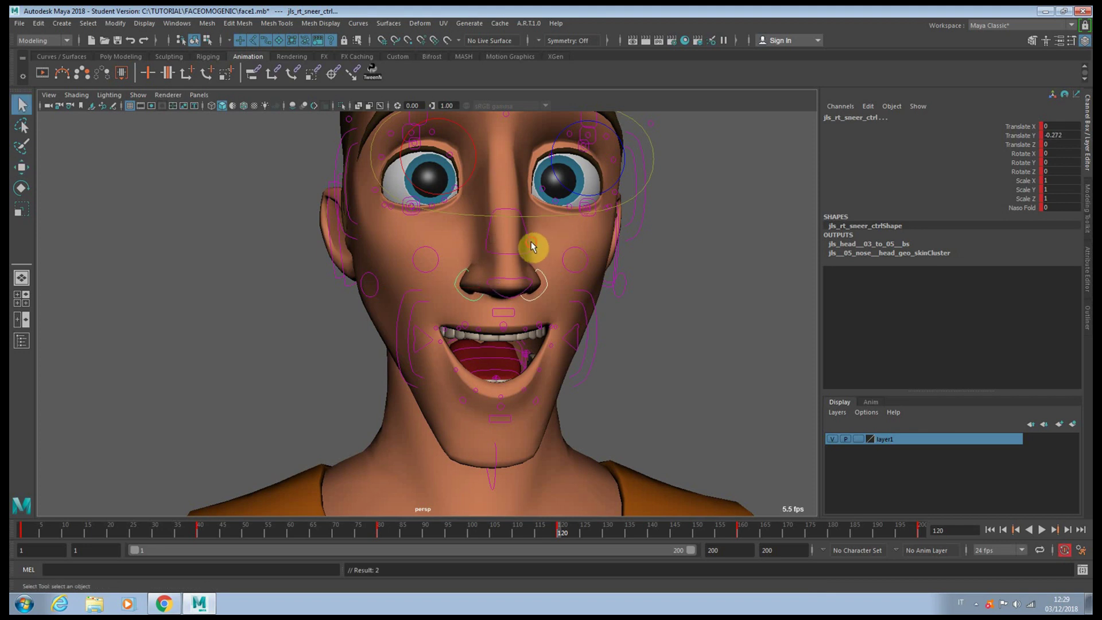
Select the nose control and lower it slightly at frame 120.
left_click(511, 222)
key("w")
left_click_drag(493, 220, 492, 223)
Select the controls of both ears and move them down slightly at frame 120.
scroll(586, 299, "down", 3)
left_click_drag(586, 303, 394, 339, "alt")
key("q")
left_click(609, 315)
left_click(356, 319)
key("w")
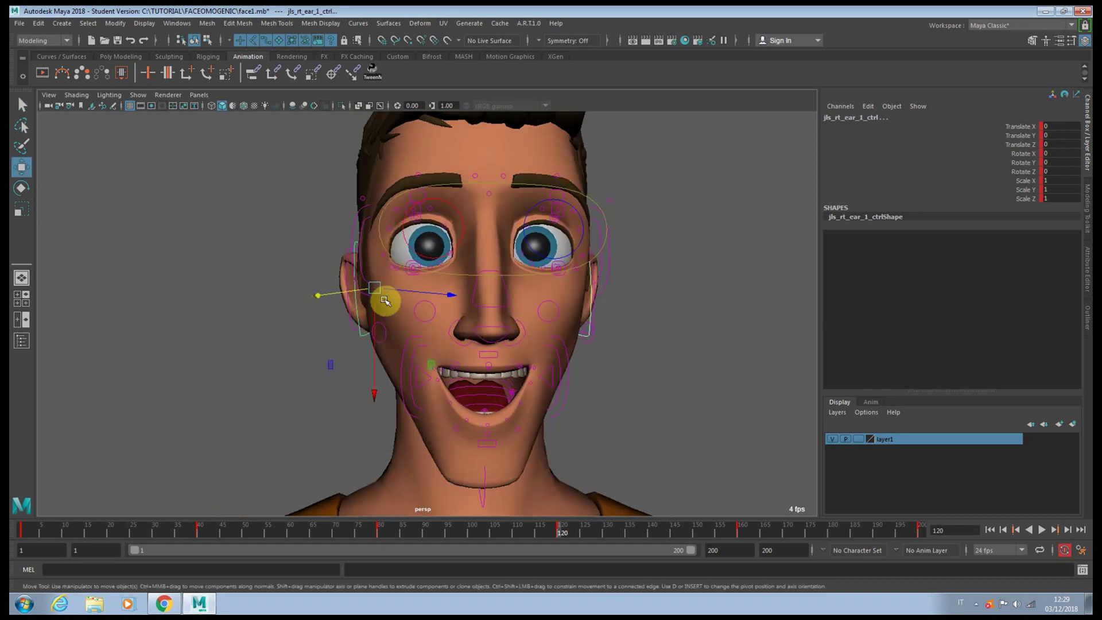
left_click_drag(377, 315, 377, 318)
Select the upper and lower lip controls in profile and set their Roll to -6.2 at frame 120.
left_click_drag(506, 336, 381, 356, "alt")
middle_click_drag(381, 356, 471, 296, "alt")
right_click_drag(470, 296, 428, 430, "alt")
left_click_drag(429, 429, 467, 372, "alt")
left_click(445, 389)
left_click(491, 334)
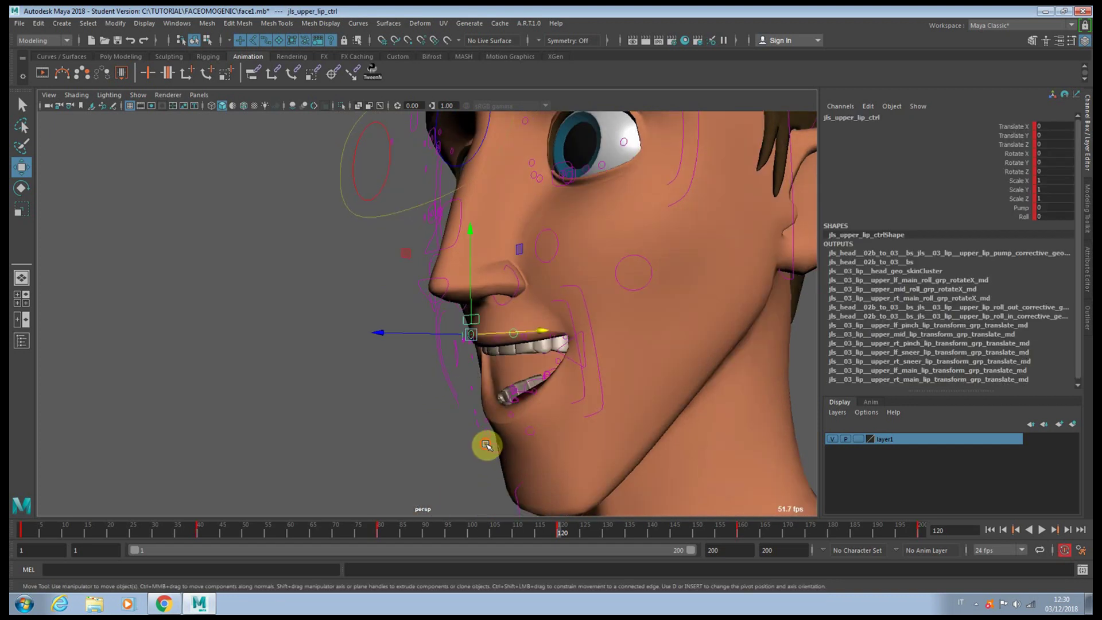
left_click(486, 444)
mouse_move(603, 360)
left_mouse_down("alt")
mouse_move(636, 336)
mouse_move(603, 339)
left_mouse_up("alt")
left_click(1032, 217)
left_click_drag(527, 442, 498, 448, "alt")
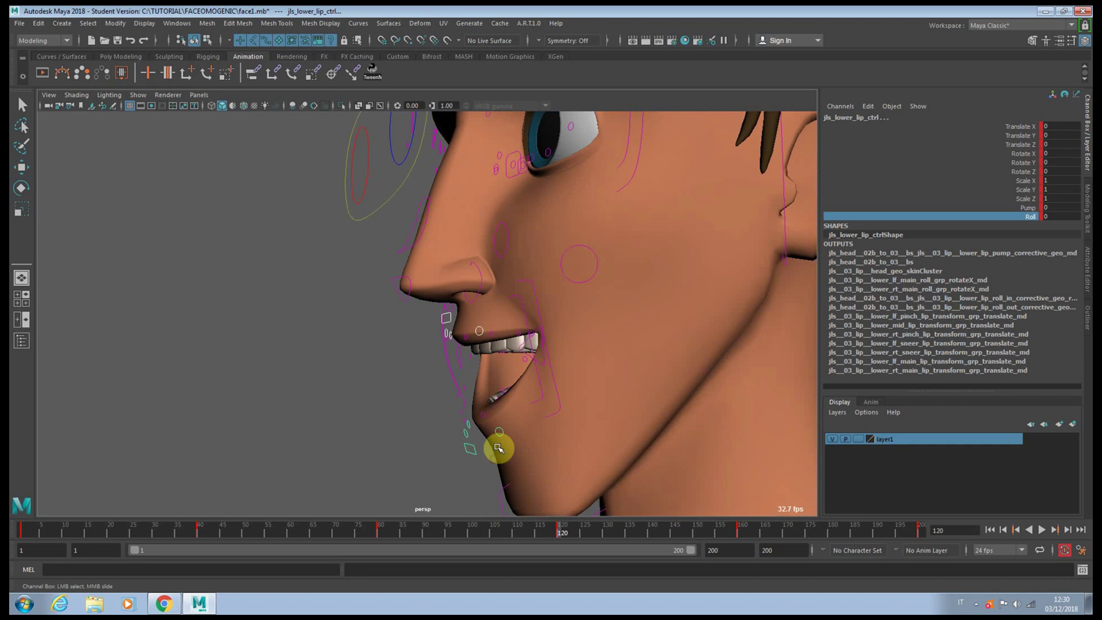
middle_click_drag(561, 419, 536, 423)
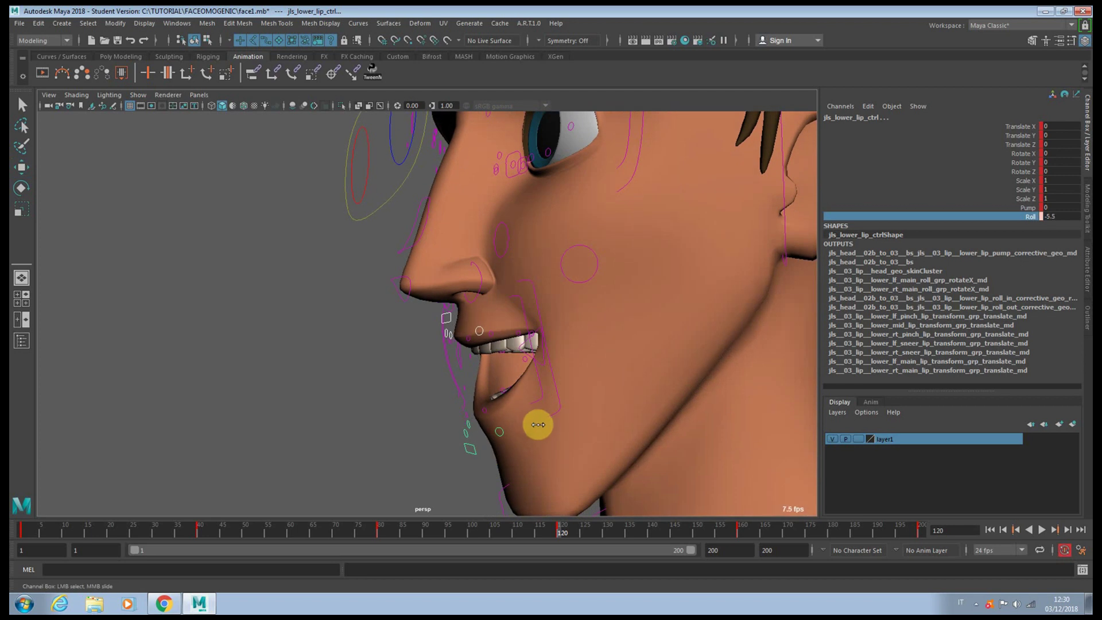
Pull the character's left mouth corner outward to a Translate X of 0.777 at frame 120.
left_click_drag(529, 428, 640, 404, "alt")
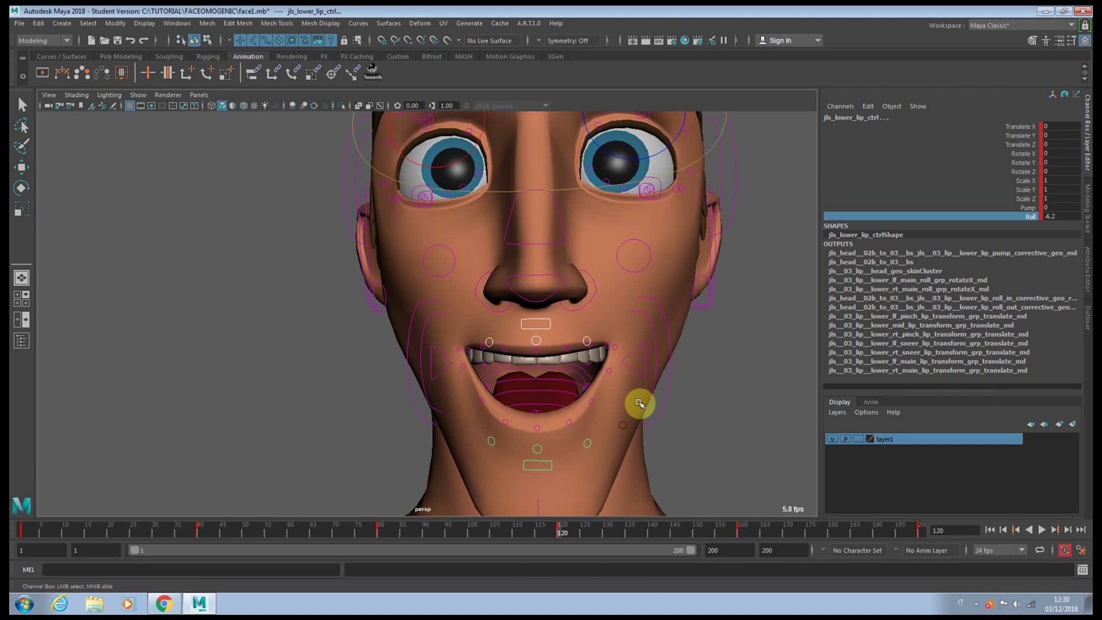
left_click(632, 353)
key("w")
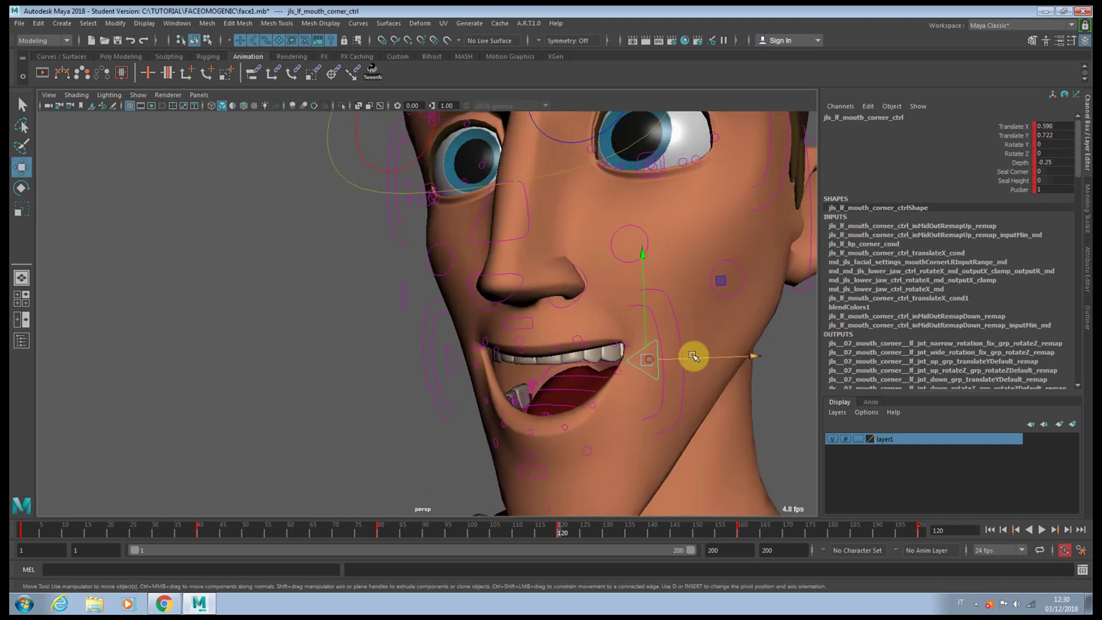
left_click_drag(694, 357, 703, 356)
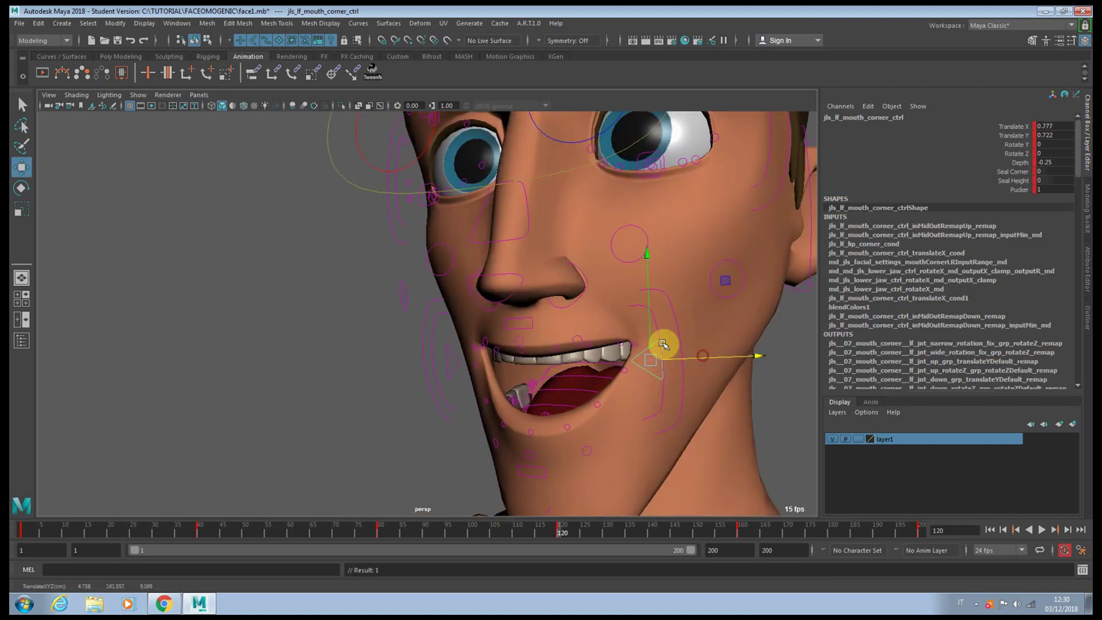
Adjust the character's right mouth corner control to a Translate X and Translate Y of 0.691 at frame 120.
left_click_drag(649, 332, 551, 358, "alt")
left_click(442, 357)
left_click_drag(431, 361, 348, 283, "alt")
left_click_drag(431, 302, 527, 341, "alt")
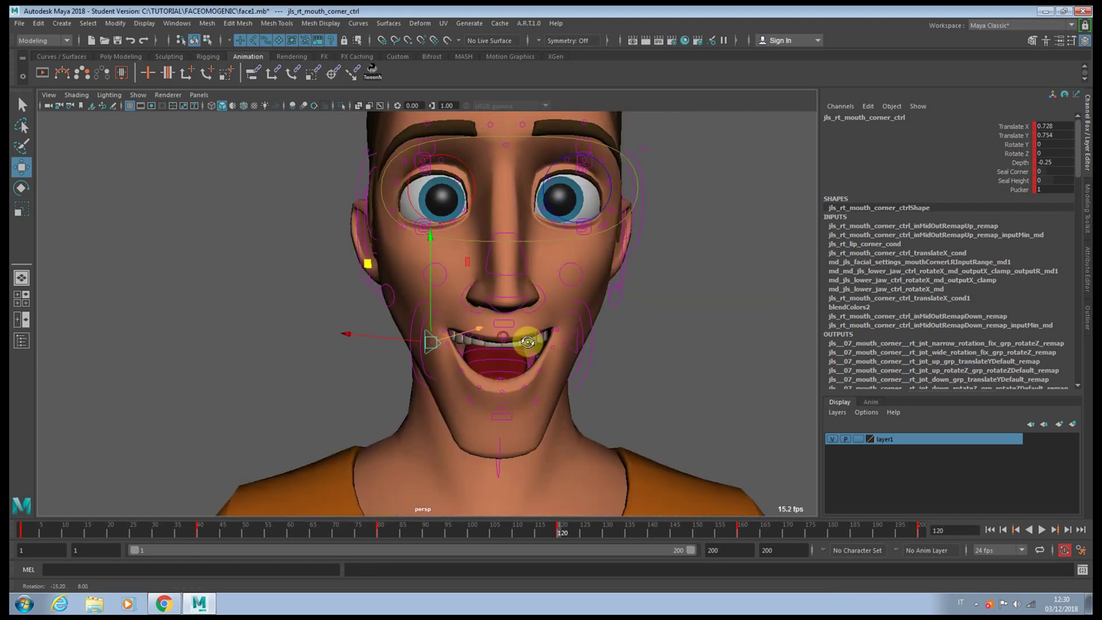
scroll(516, 339, "up", 2)
left_click_drag(368, 272, 370, 277)
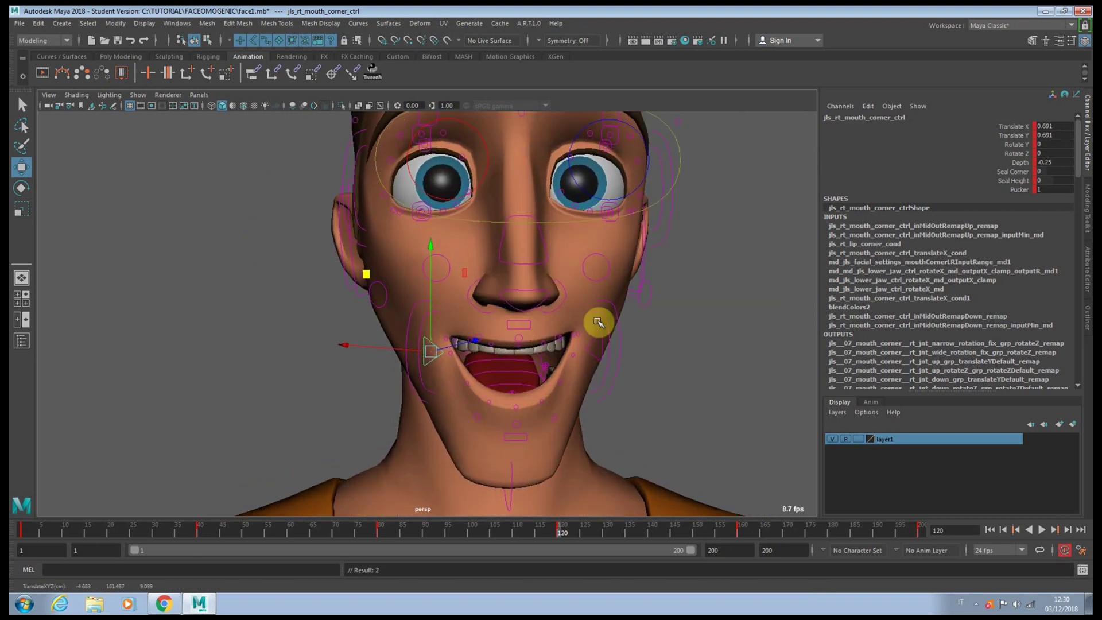
Raise the character's left mouth corner control to a Translate Y of 0.763 at frame 120.
left_click(598, 335)
left_click_drag(591, 315, 654, 293, "alt")
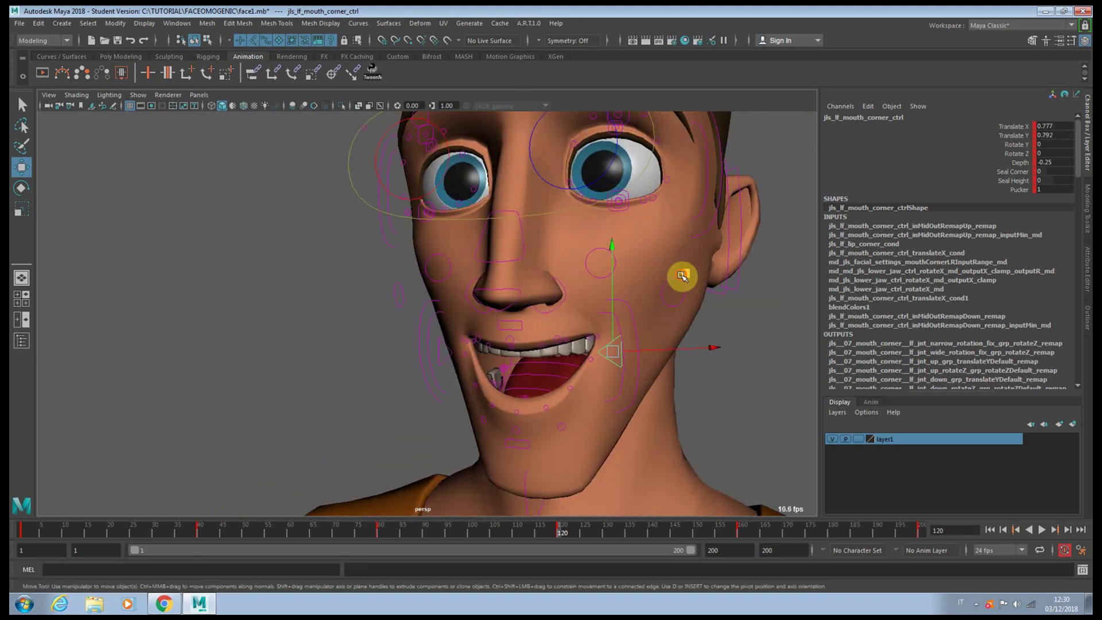
left_click_drag(535, 344, 595, 352, "alt")
scroll(596, 351, "down", 3)
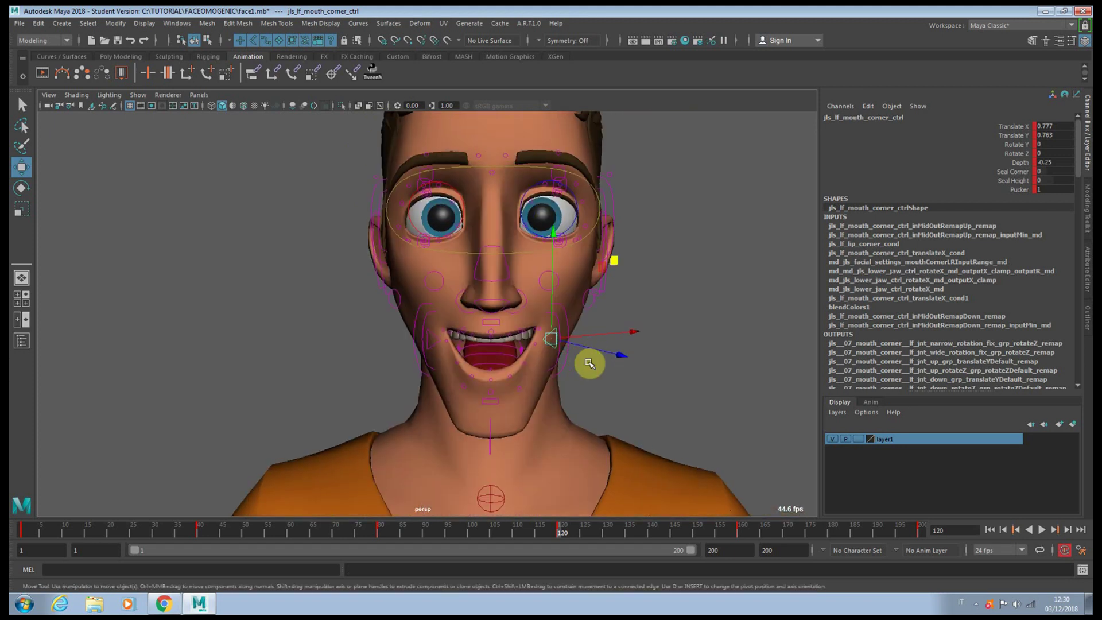
Examine the open smile at frame 120 from several angles and distances around the face.
middle_click_drag(591, 270, 588, 350, "alt")
scroll(595, 305, "up", 2)
middle_click_drag(597, 283, 595, 320, "alt")
scroll(535, 229, "up", 3)
middle_click_drag(535, 229, 566, 209, "alt")
scroll(566, 209, "down", 5)
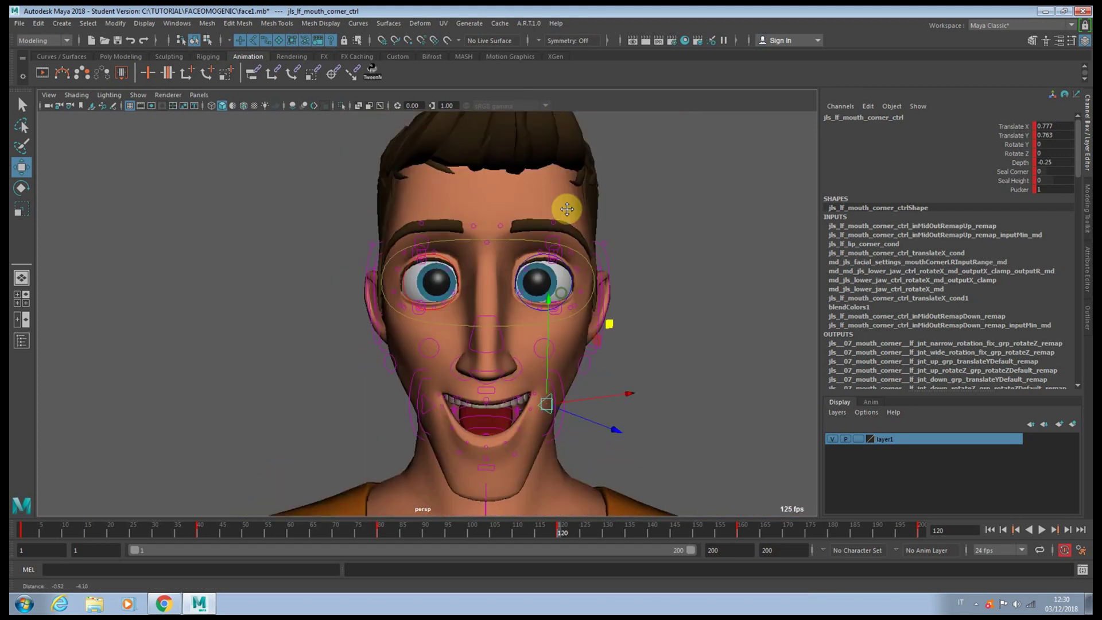
left_click_drag(575, 259, 554, 177, "alt")
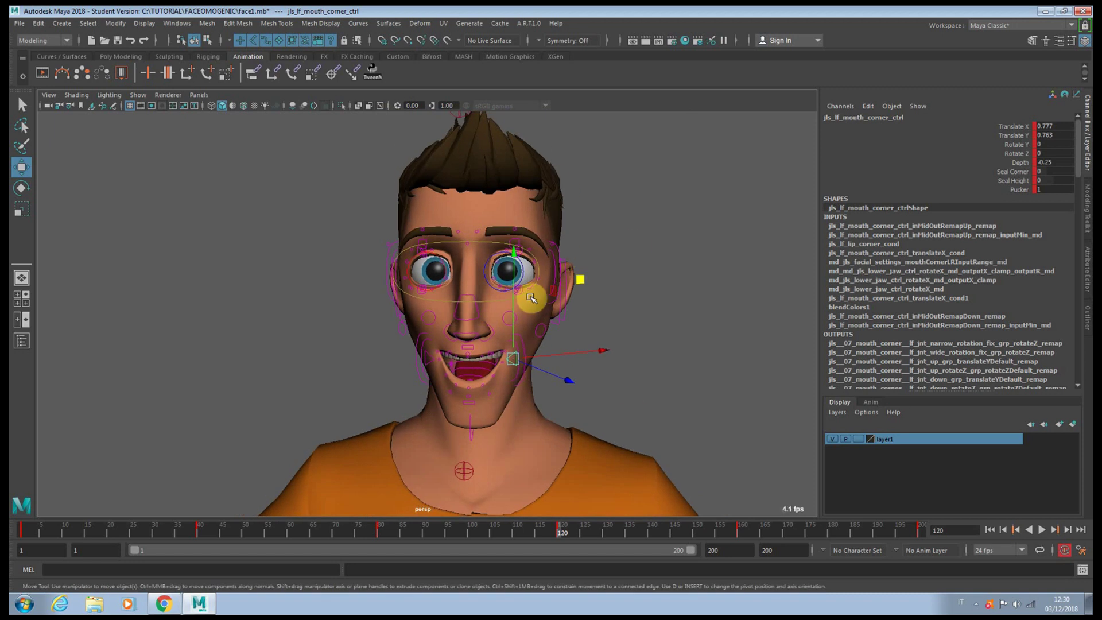
middle_click_drag(576, 310, 539, 343, "alt")
scroll(540, 343, "up", 2)
left_click_drag(529, 347, 455, 357, "alt")
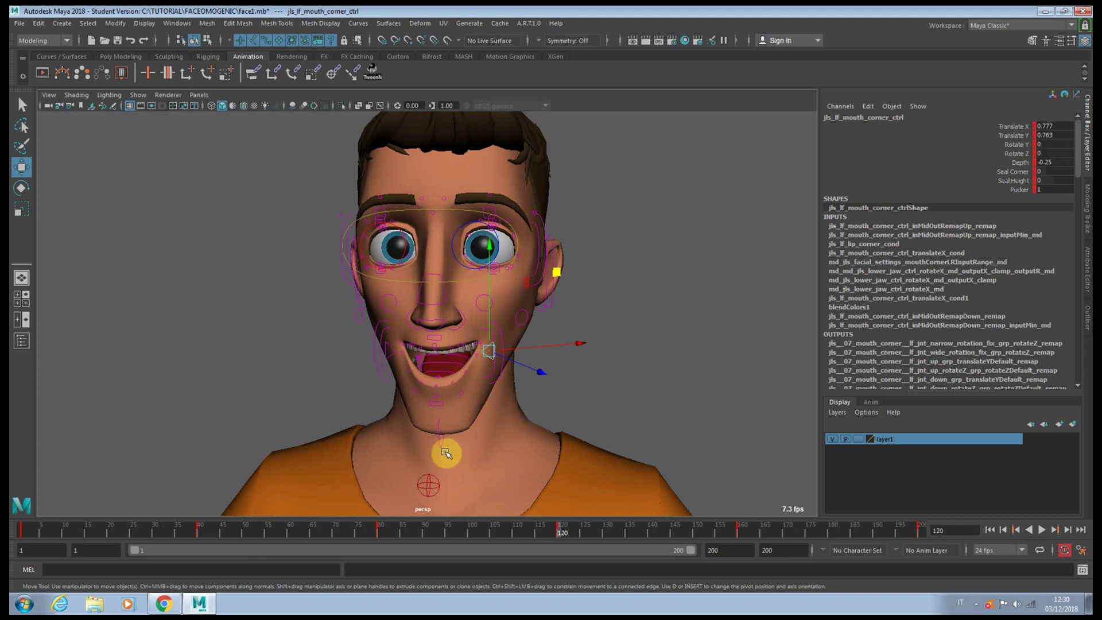
Raise the center brow control to a Translate Y of 0.491 at frame 120.
left_click_drag(512, 285, 487, 253, "alt")
left_click(471, 287)
key("q")
key("w")
key("q")
left_click(484, 299)
key("w")
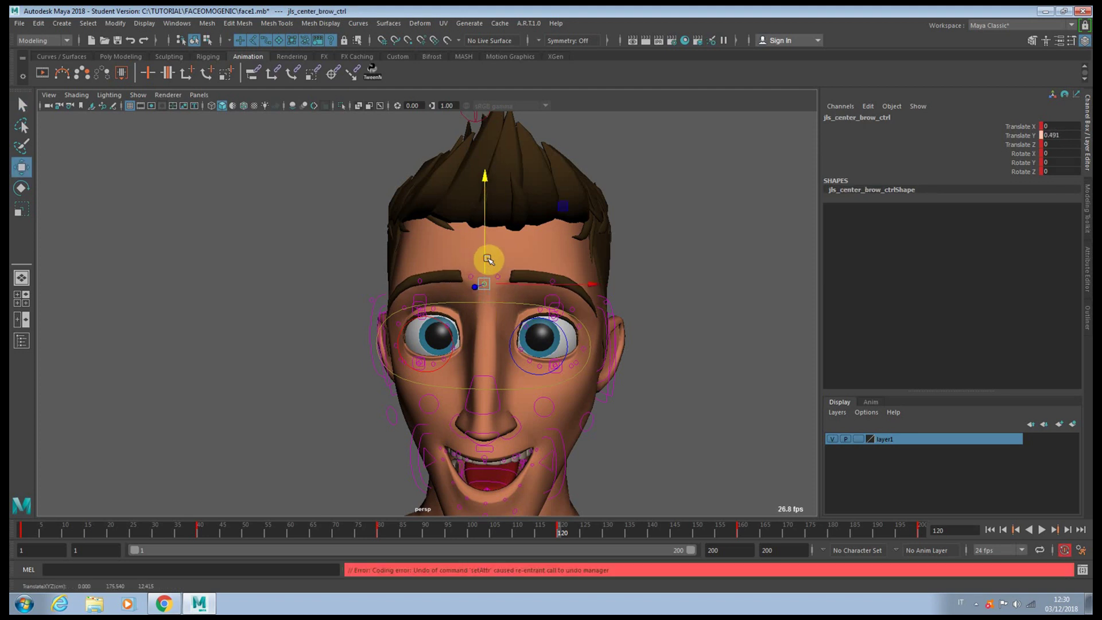
Raise the local mid-brow controls on both sides together at frame 120.
key("q")
left_click(553, 281)
key("w")
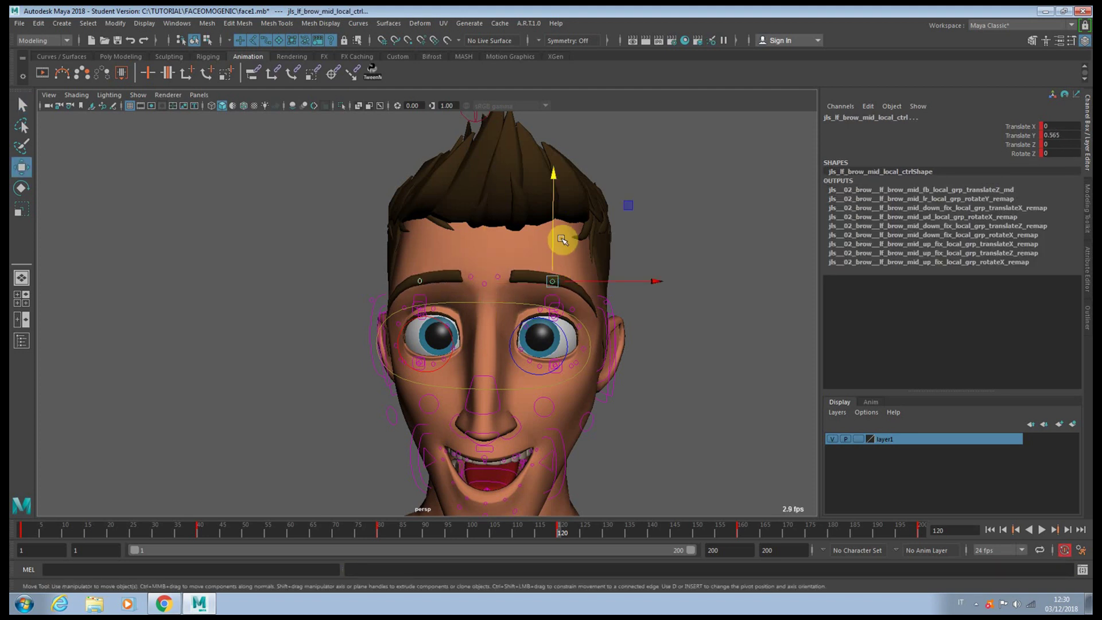
left_click_drag(552, 241, 554, 226)
Try to raise the upper face control at frame 120, and undo the move.
middle_click_drag(552, 240, 538, 356, "alt")
left_click(476, 197)
left_click_drag(467, 188, 465, 177)
key("ctrl+z")
Raise the character's right top eyelid and top squint controls together, bringing the squint to a Translate Y of 0.248.
middle_click_drag(514, 284, 514, 232, "alt")
scroll(511, 229, "up", 3)
key("q")
left_click_drag(531, 274, 422, 360, "alt")
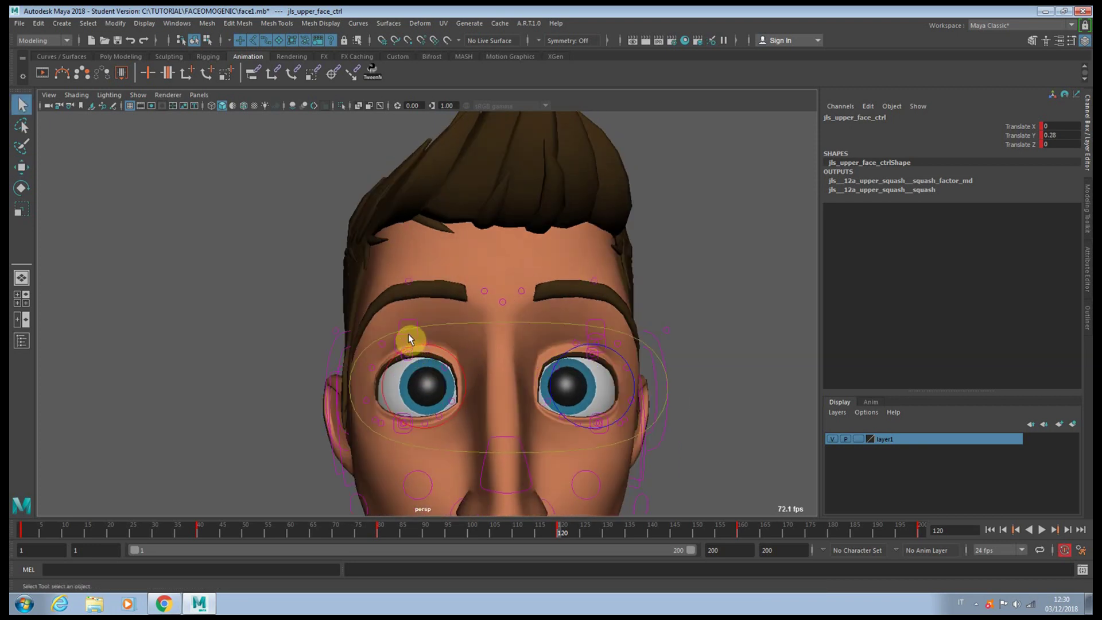
left_click(412, 360)
left_click(412, 339, "shift")
key("w")
left_click_drag(409, 331, 407, 320)
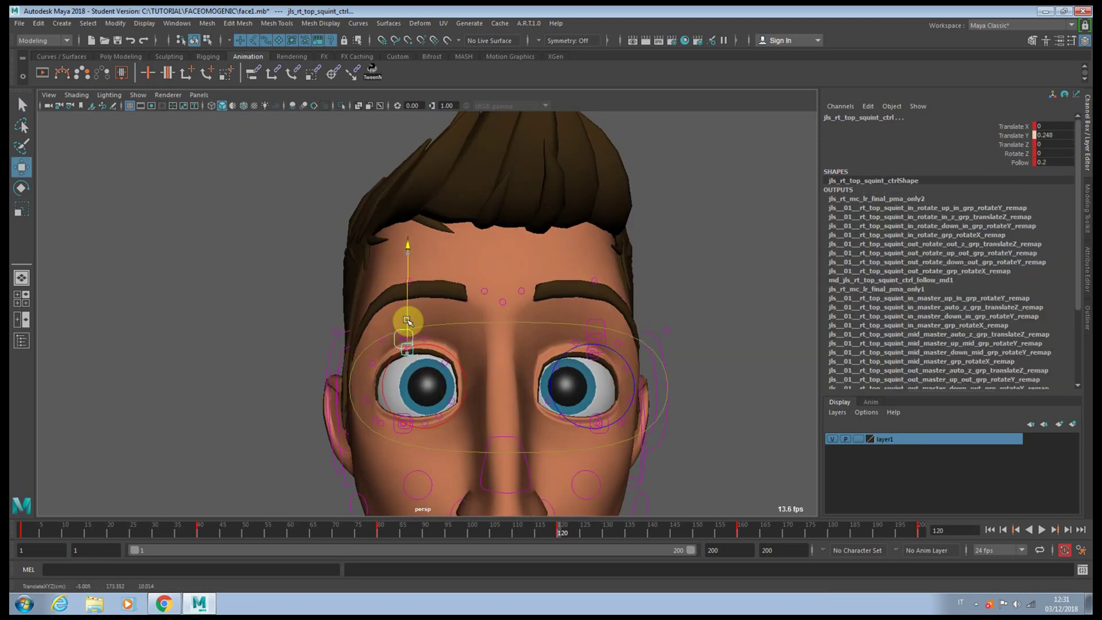
Raise the character's left top squint and top eyelid controls together, bringing the eyelid to a Translate Y of 1.132.
left_click_drag(519, 336, 500, 331, "alt")
key("q")
left_click(606, 345)
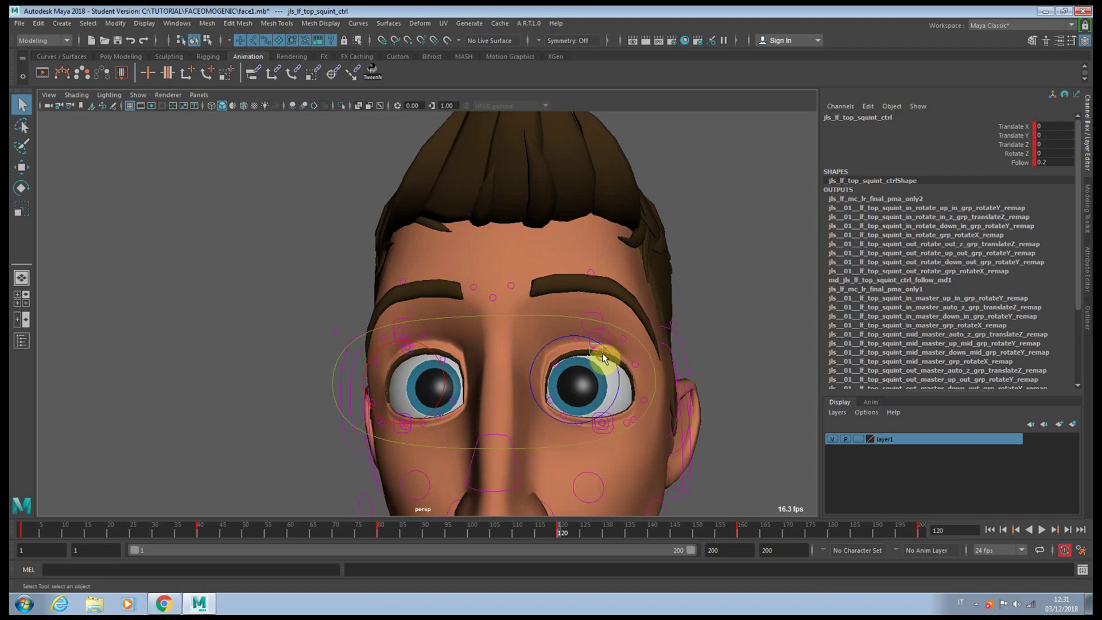
left_click(598, 345)
key("w")
left_click_drag(597, 302, 477, 409)
key("q")
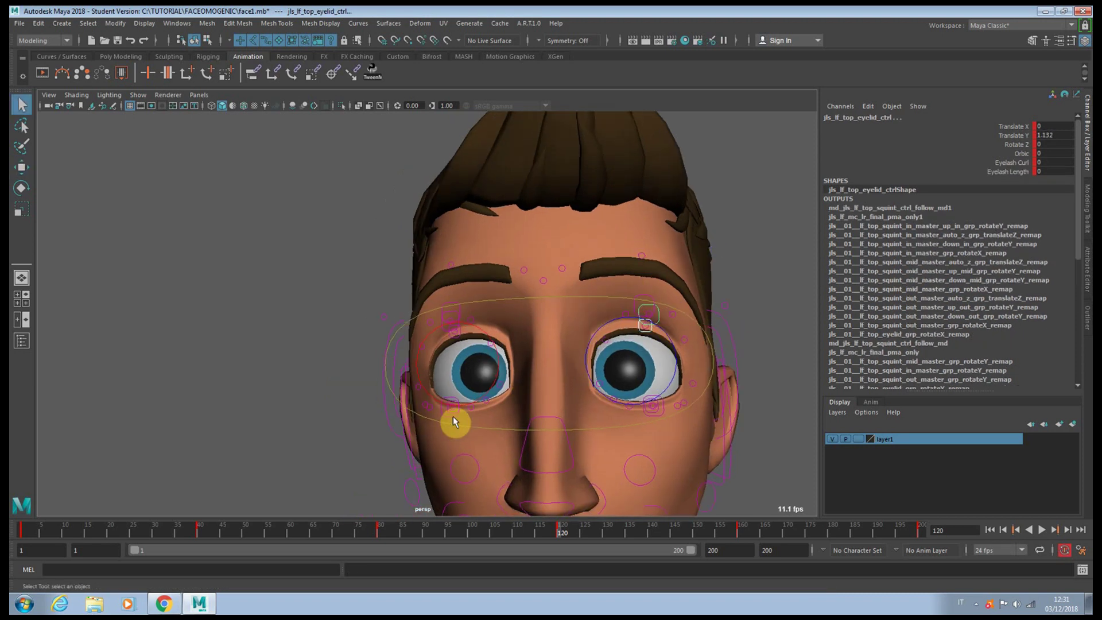
Lower the character's right bottom eyelid and bottom squint controls together, bringing the squint to a Translate Y of -0.284.
left_click(454, 414)
middle_click_drag(476, 415, 504, 373, "alt")
scroll(509, 380, "up", 3)
left_click_drag(509, 380, 510, 392, "alt")
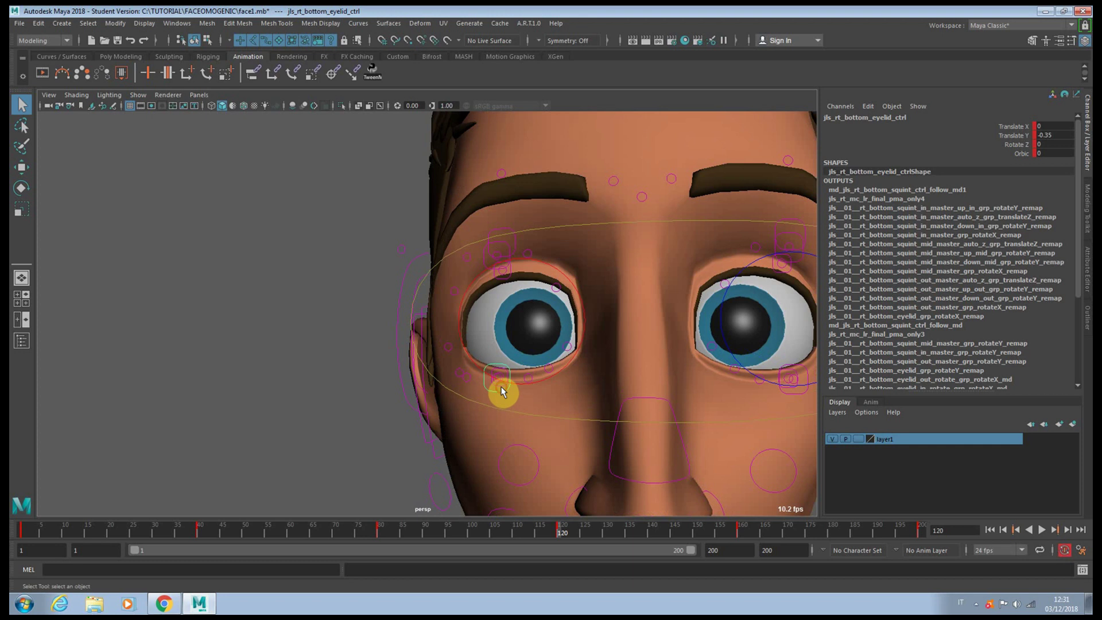
left_click(499, 379)
key("w")
left_click_drag(503, 329, 500, 341)
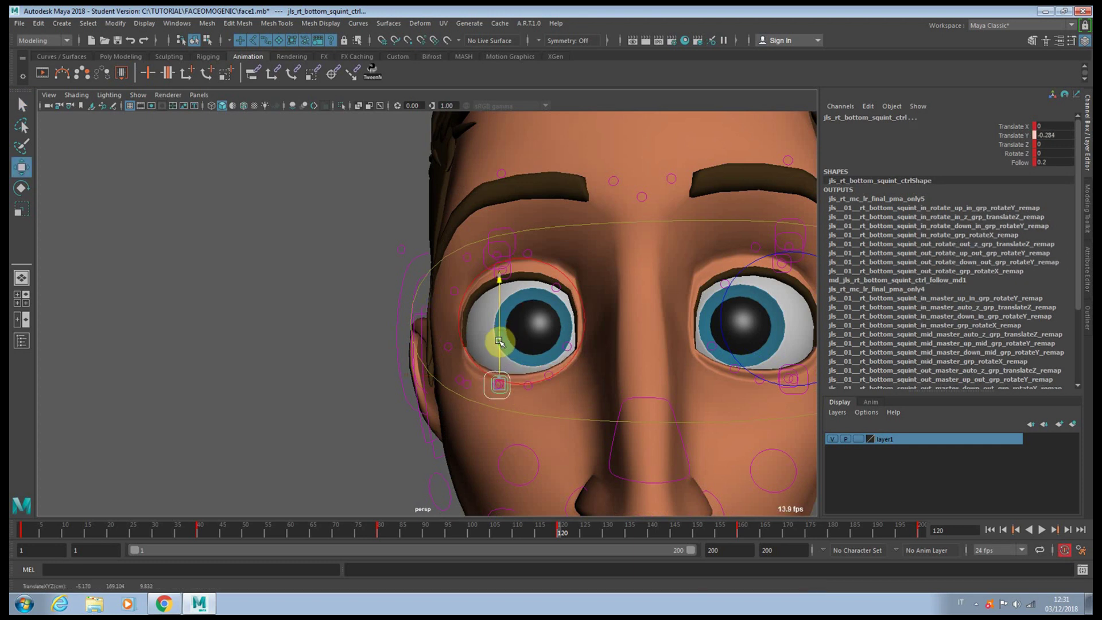
Lower the character's left bottom squint and bottom eyelid controls together, bringing the eyelid to a Translate Y of -0.458.
middle_click_drag(655, 365, 533, 339, "alt")
key("q")
left_click(674, 363)
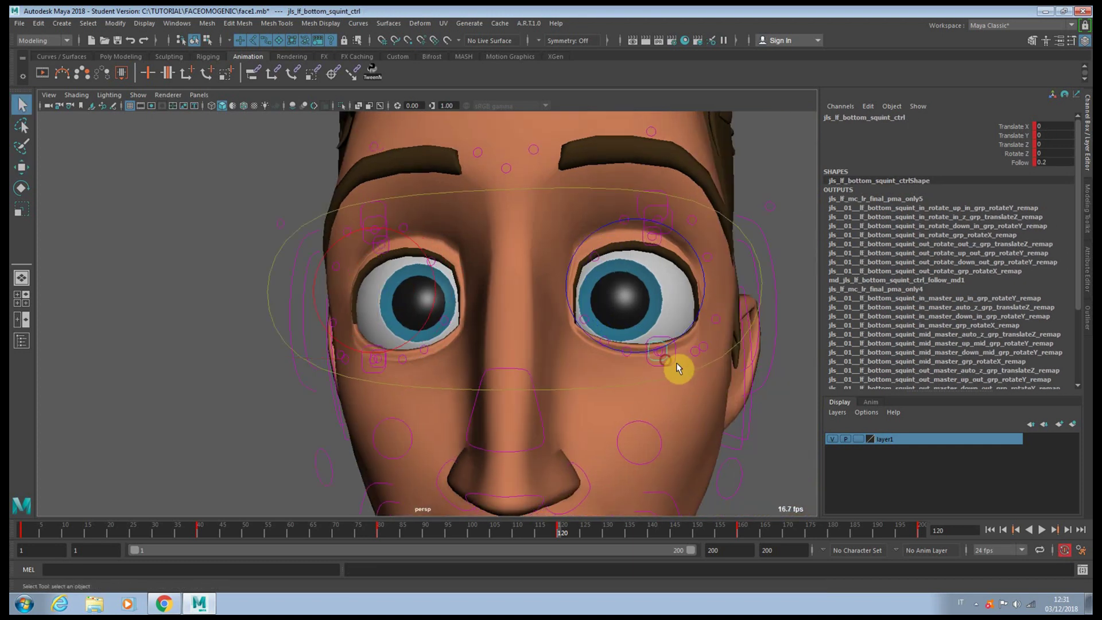
left_click(674, 362, "shift")
scroll(674, 363, "down", 3)
key("w")
left_click_drag(585, 282, 587, 288)
right_click_drag(587, 305, 564, 333, "alt")
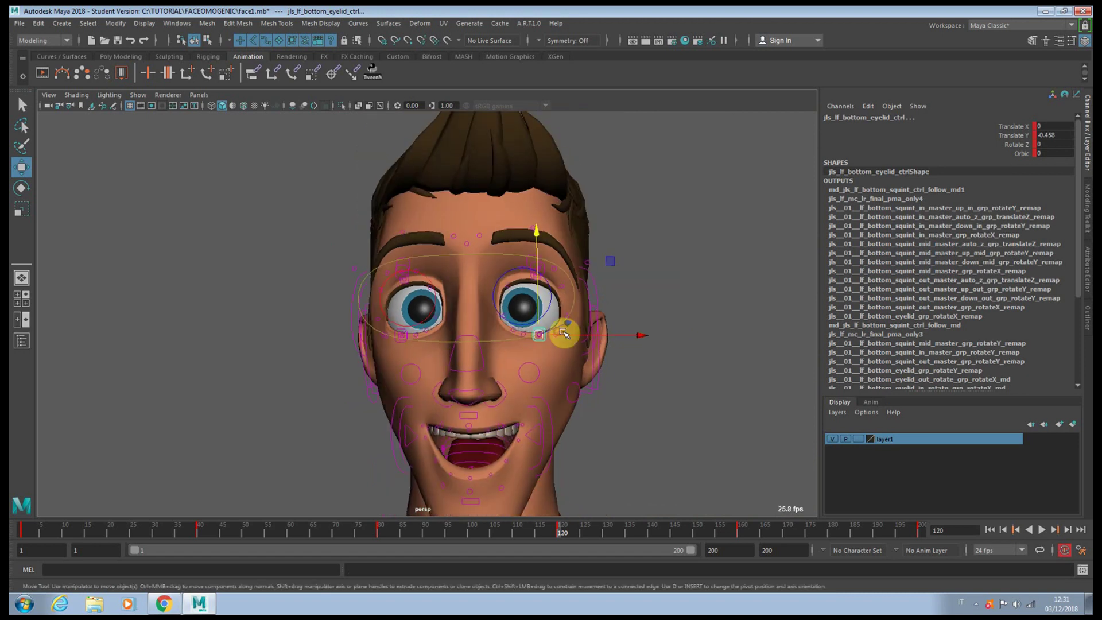
Select the lower jaw control for rotation and scrub the timeline around frame 120 to check the open smile.
left_click(532, 369)
left_click_drag(559, 384, 511, 472, "alt")
scroll(520, 383, "down", 3)
left_click(500, 367)
key("e")
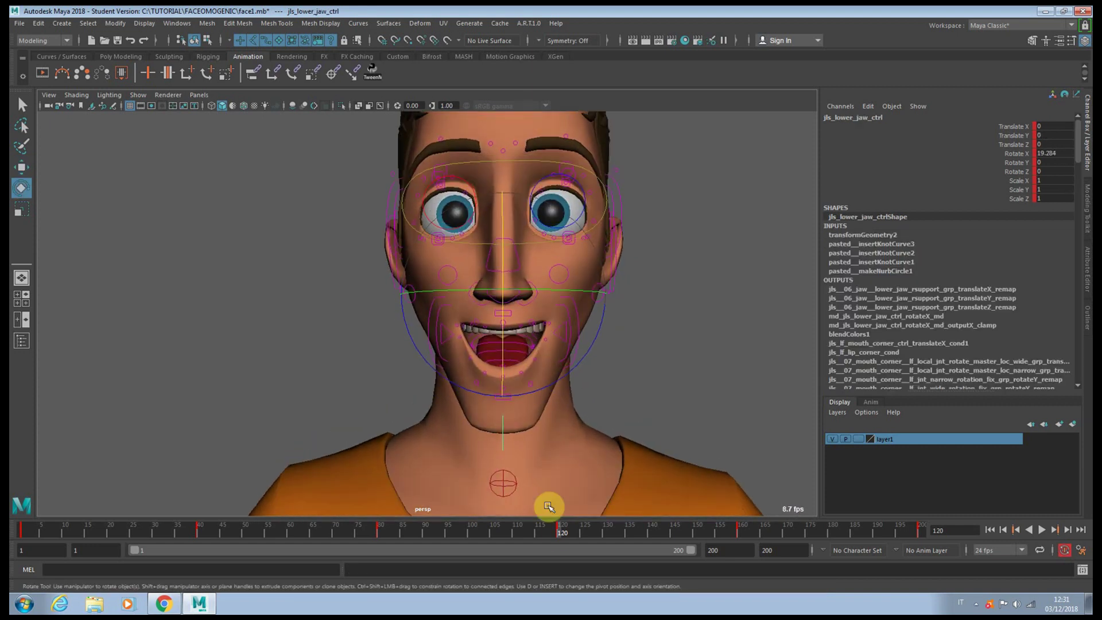
mouse_move(555, 531)
left_mouse_down()
mouse_move(383, 526)
mouse_move(555, 526)
left_mouse_up()
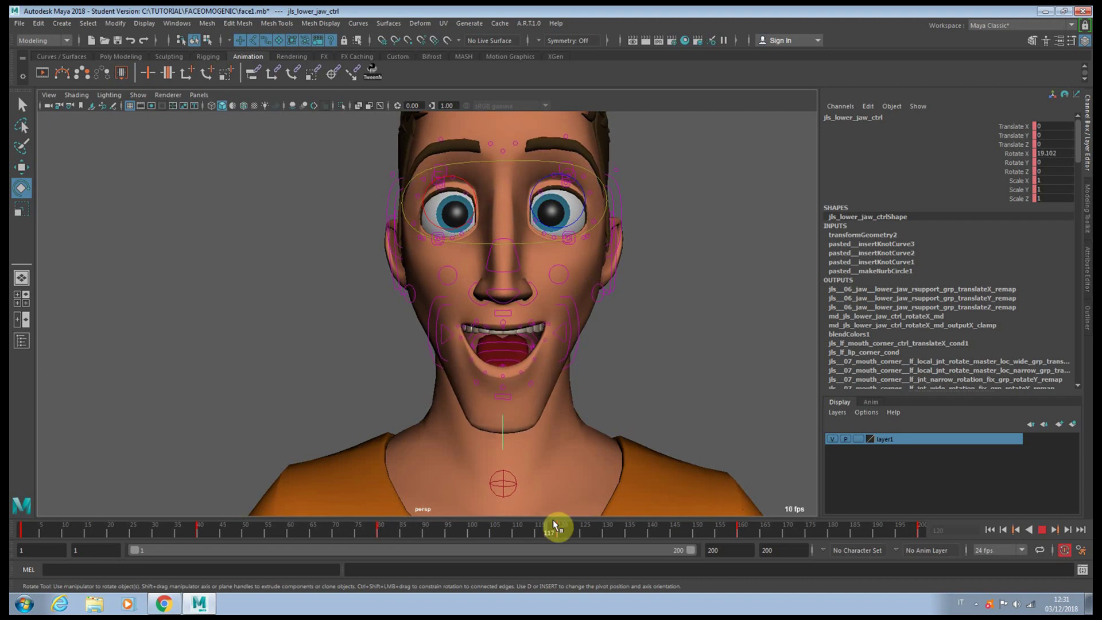
Lower both nose sneer controls to a Translate Y of -0.27 at frame 80, comparing against frame 120.
key("q")
left_click(480, 308)
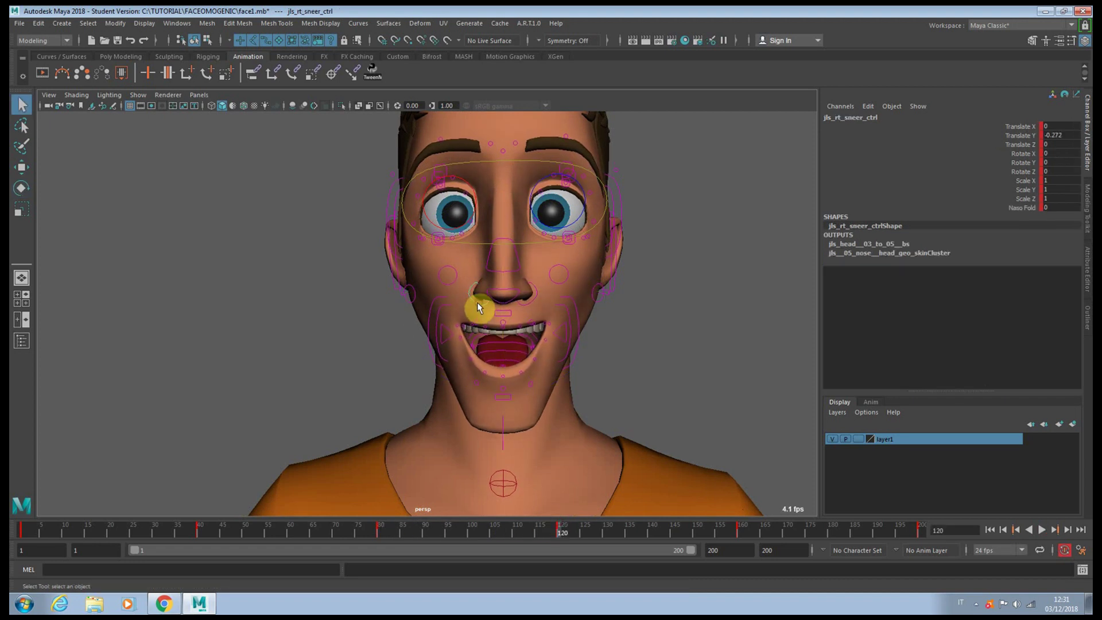
left_click(534, 297, "shift")
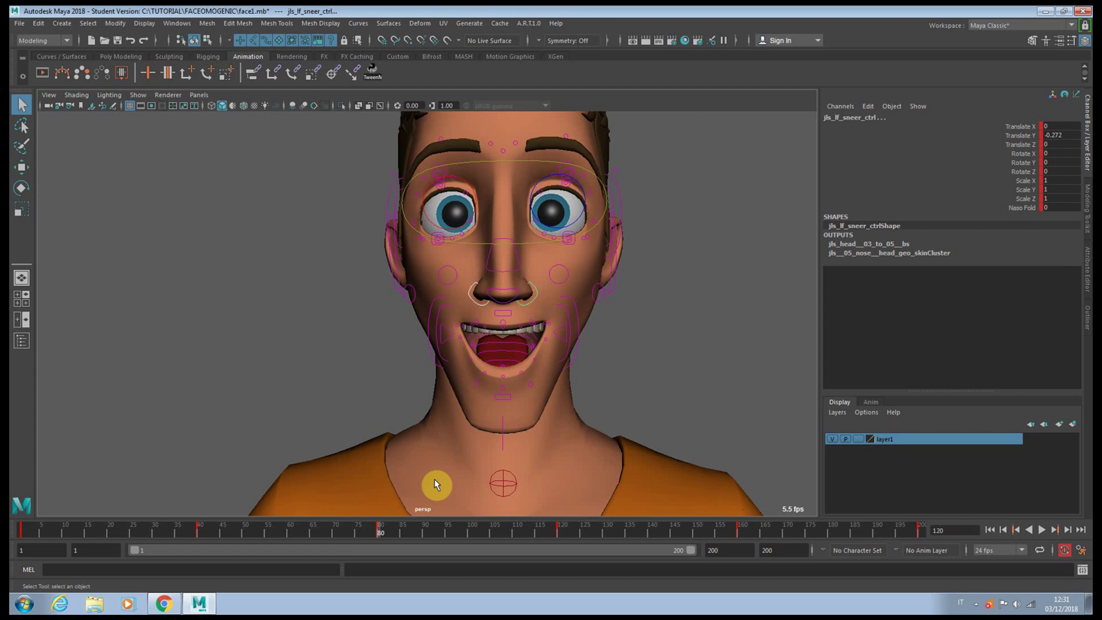
key("w")
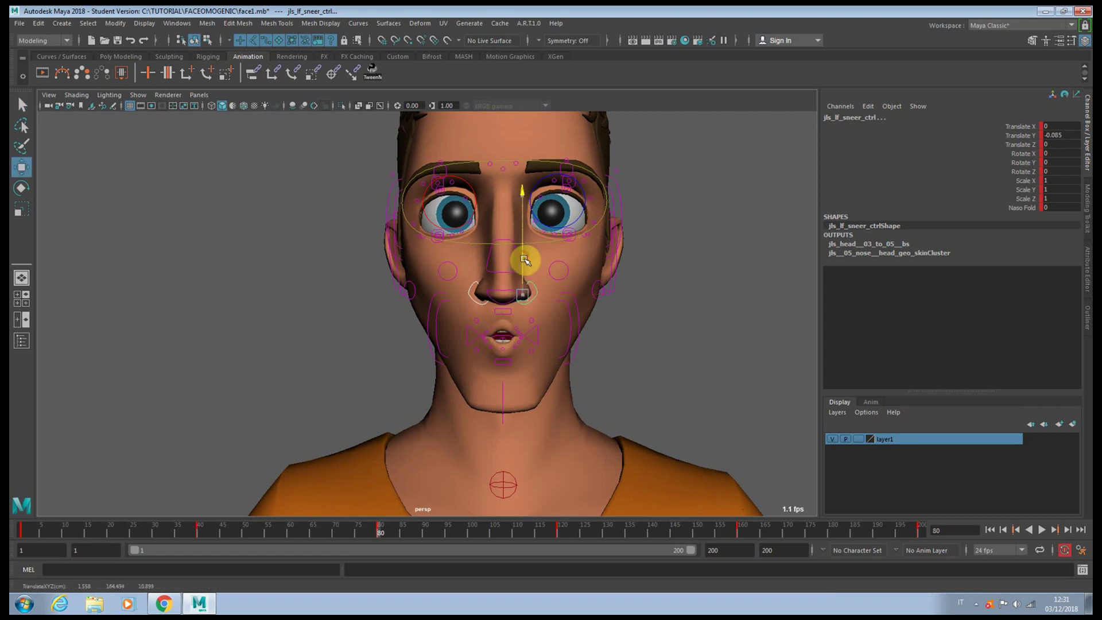
key(".")
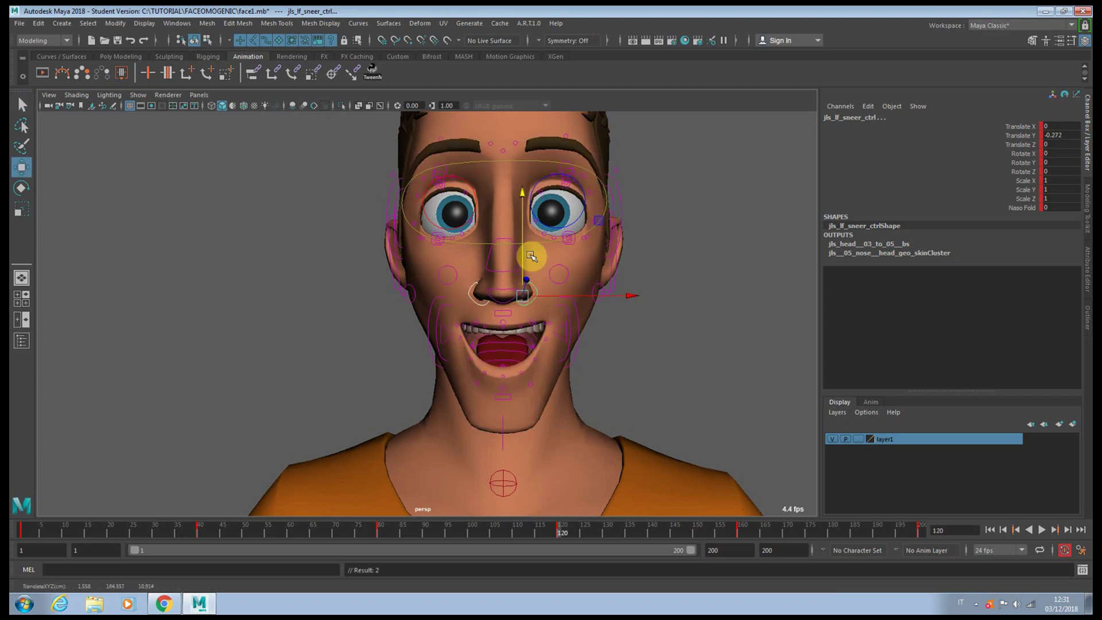
left_click_drag(523, 251, 524, 252)
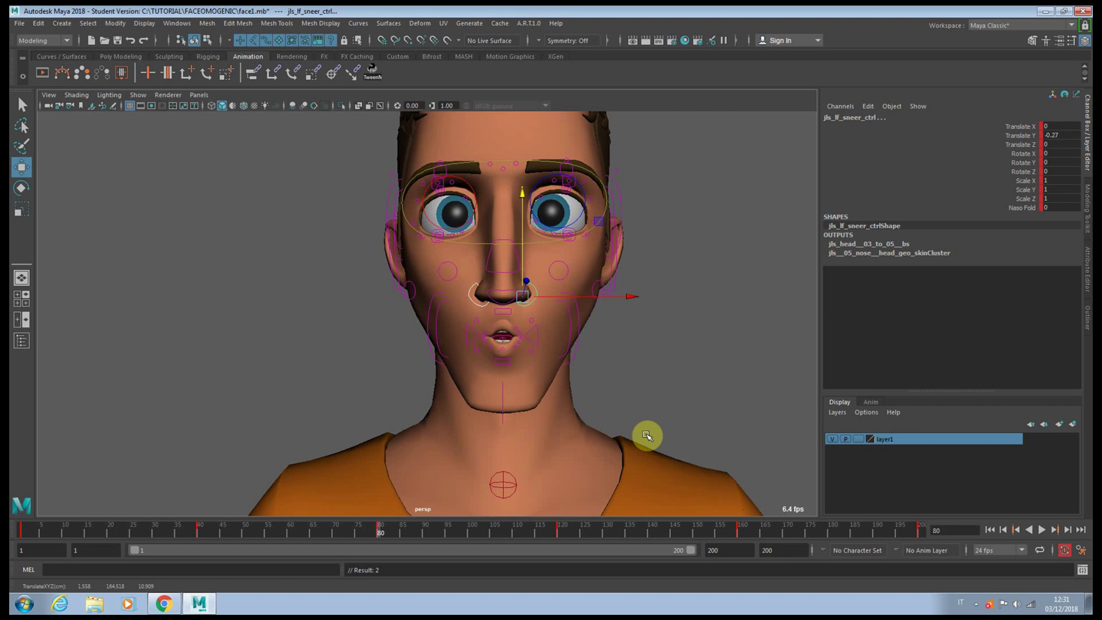
key(".")
At frame 160, scale the mouth master control to 1.022 in X, 1.099 in Y and 1.02 in Z.
left_click_drag(532, 528, 745, 539)
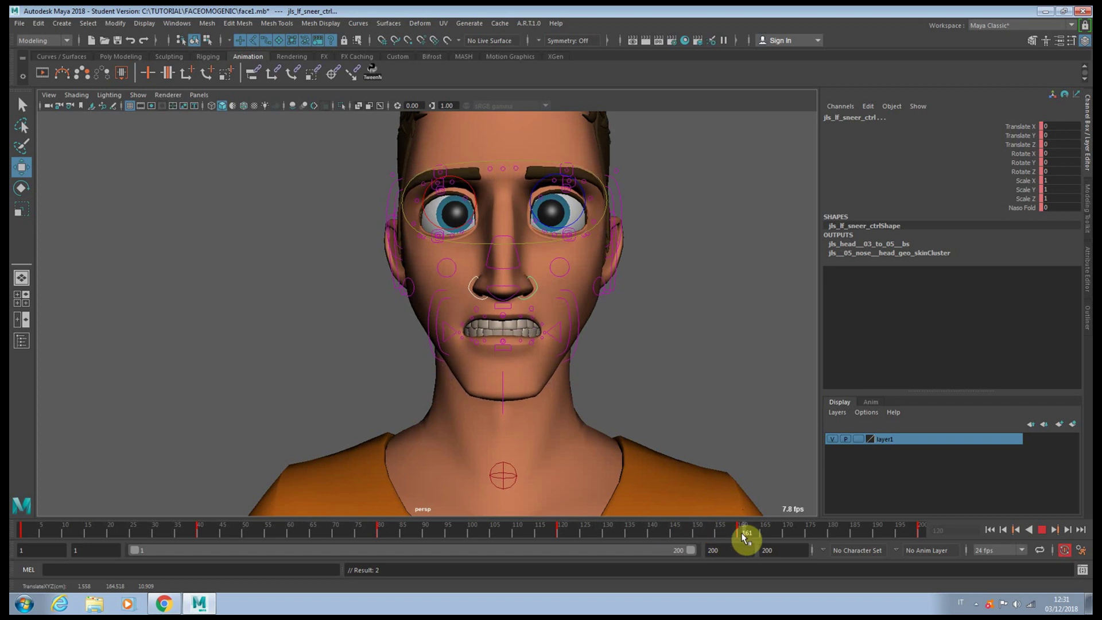
scroll(607, 435, "up", 2)
middle_click_drag(607, 420, 600, 372, "alt")
left_click_drag(510, 442, 507, 393)
middle_click_drag(521, 373, 506, 421, "alt")
scroll(542, 384, "up", 2)
left_click(605, 298)
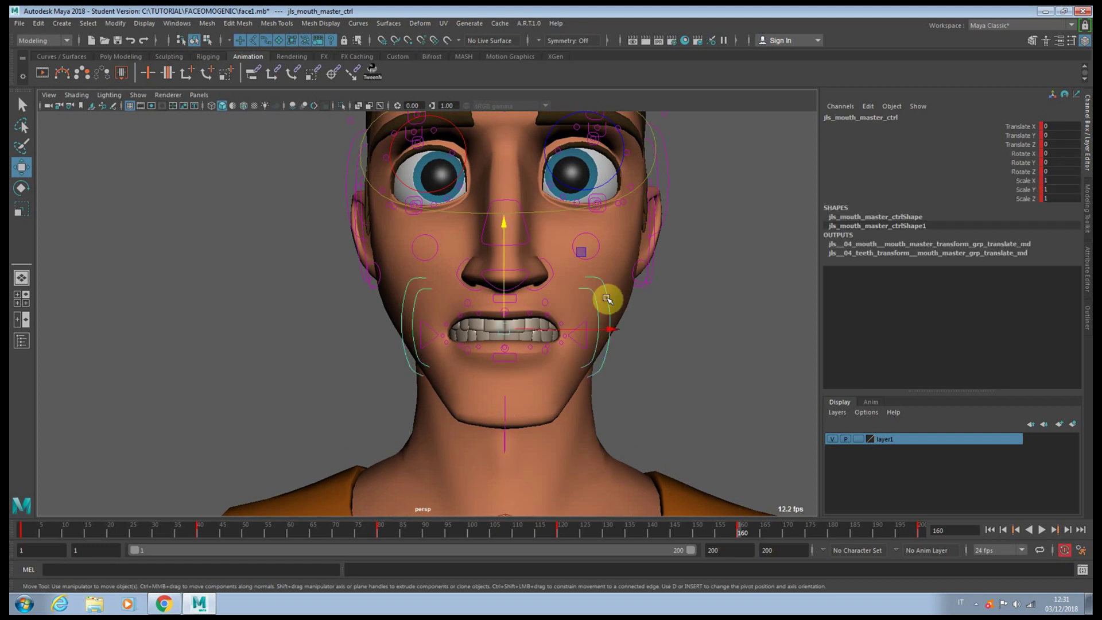
key("r")
left_click_drag(505, 325, 509, 327)
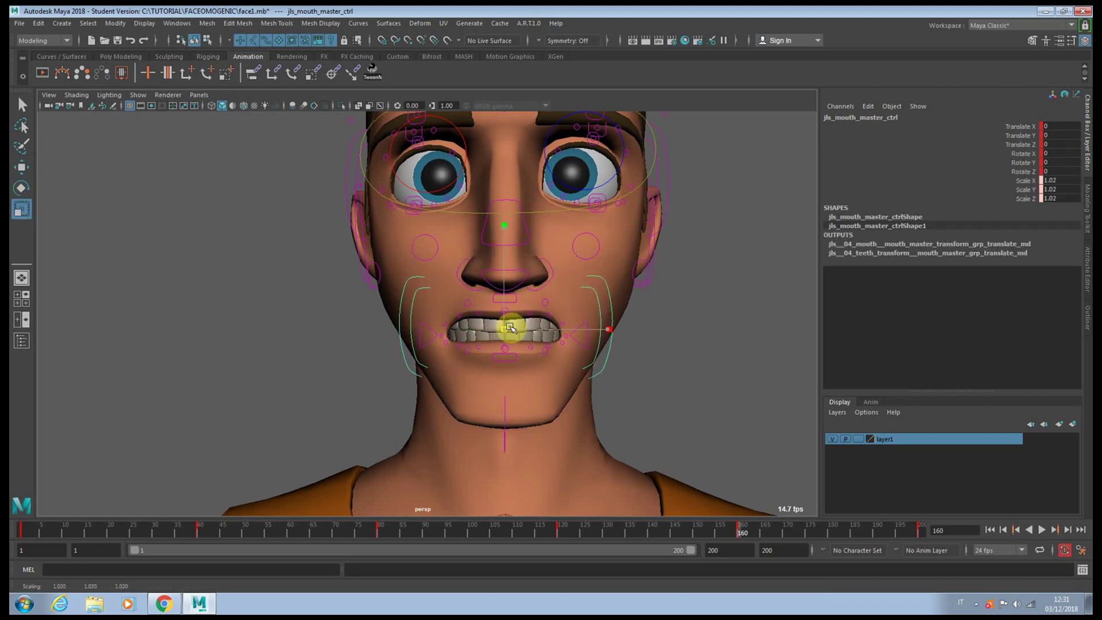
left_click(606, 330)
middle_click_drag(571, 315, 591, 336, "alt")
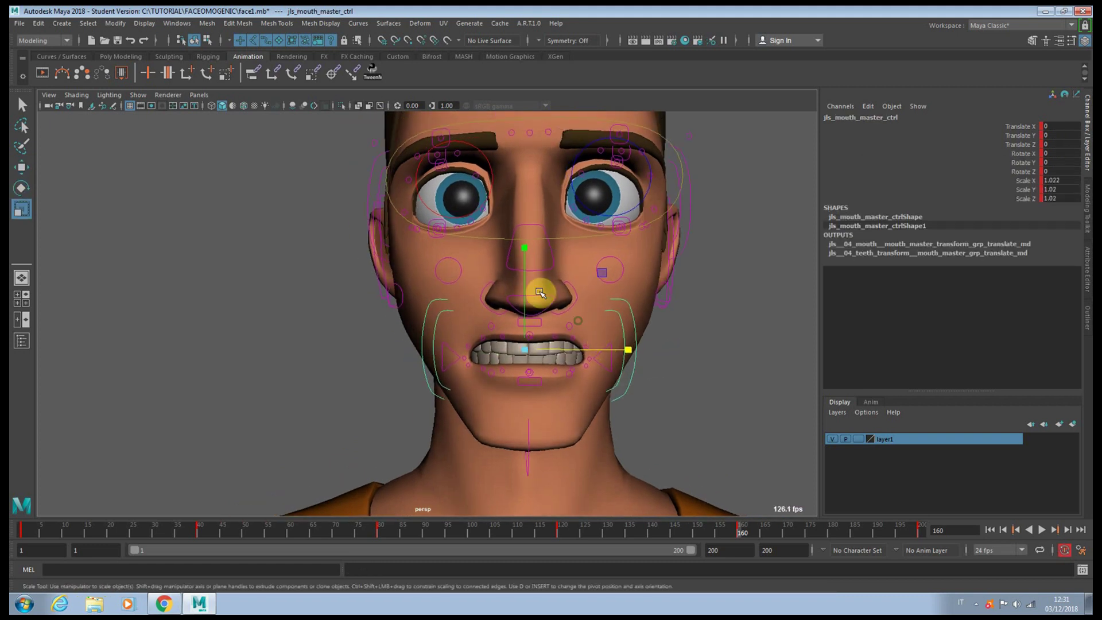
left_click_drag(524, 257, 524, 256)
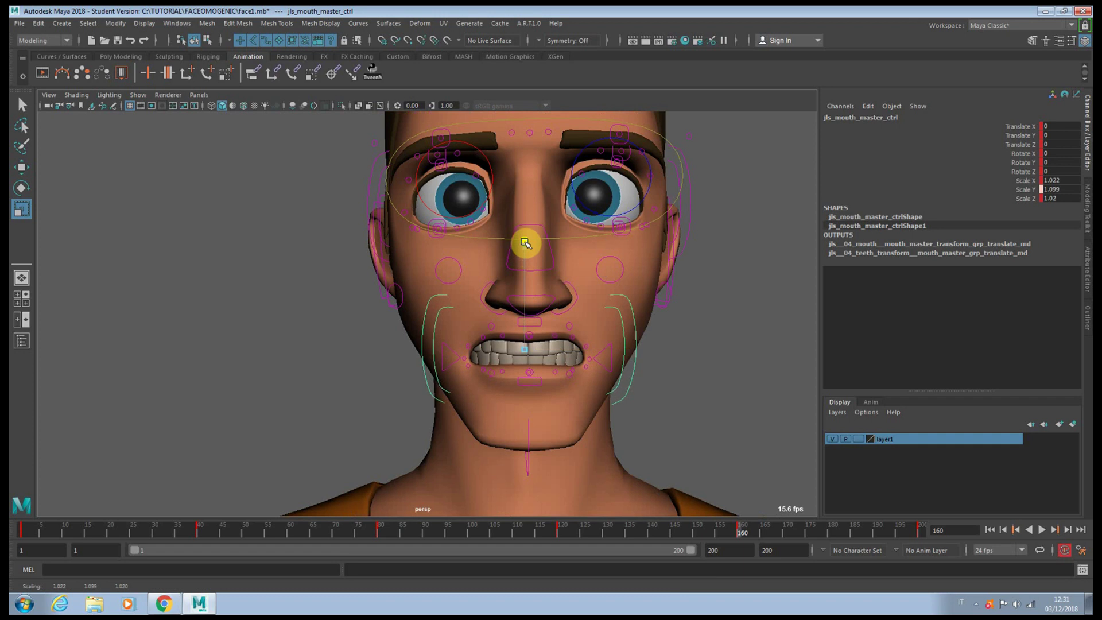
Raise both nose sneer controls to a Translate Y of 0.53 at frame 160.
key("q")
left_click(576, 301)
left_click(553, 301)
key("w")
left_click_drag(516, 247, 518, 244)
Raise both side controls above the upper lip to a Translate Y of 0.835 and the central upper lip control to about 0.23.
left_click(494, 323)
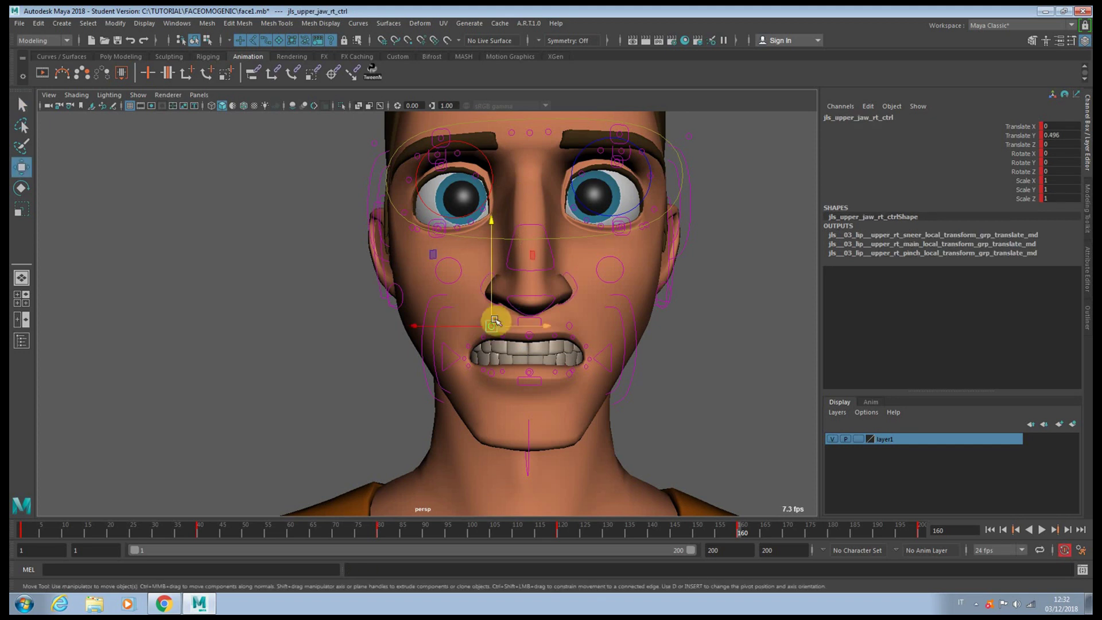
left_click(572, 324)
left_click_drag(572, 324, 569, 299)
key("q")
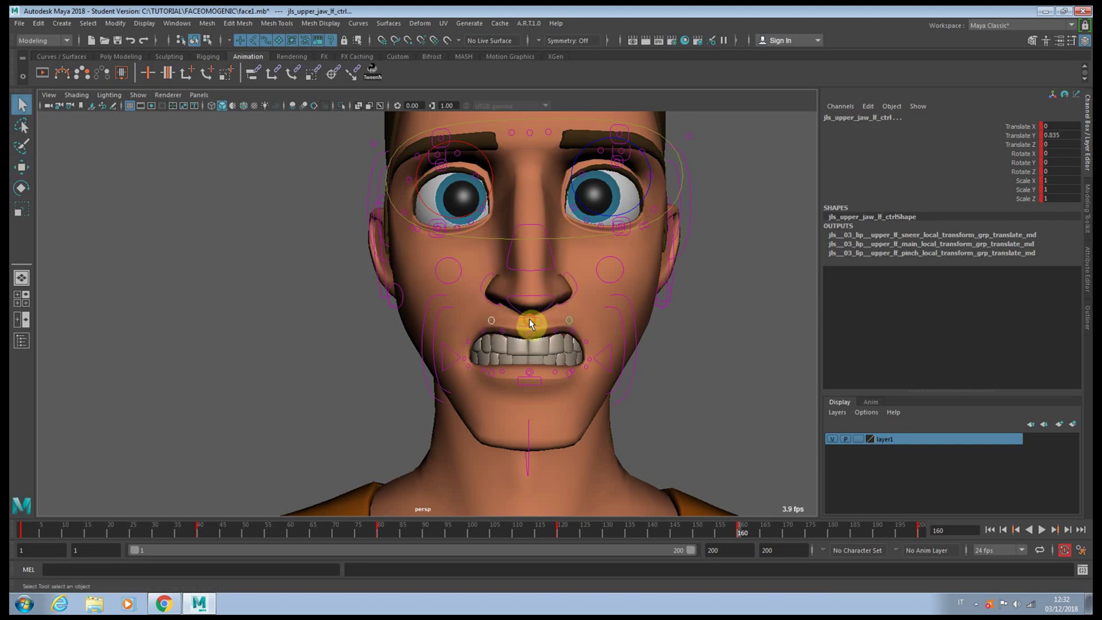
left_click(533, 322)
left_click(532, 322)
key("w")
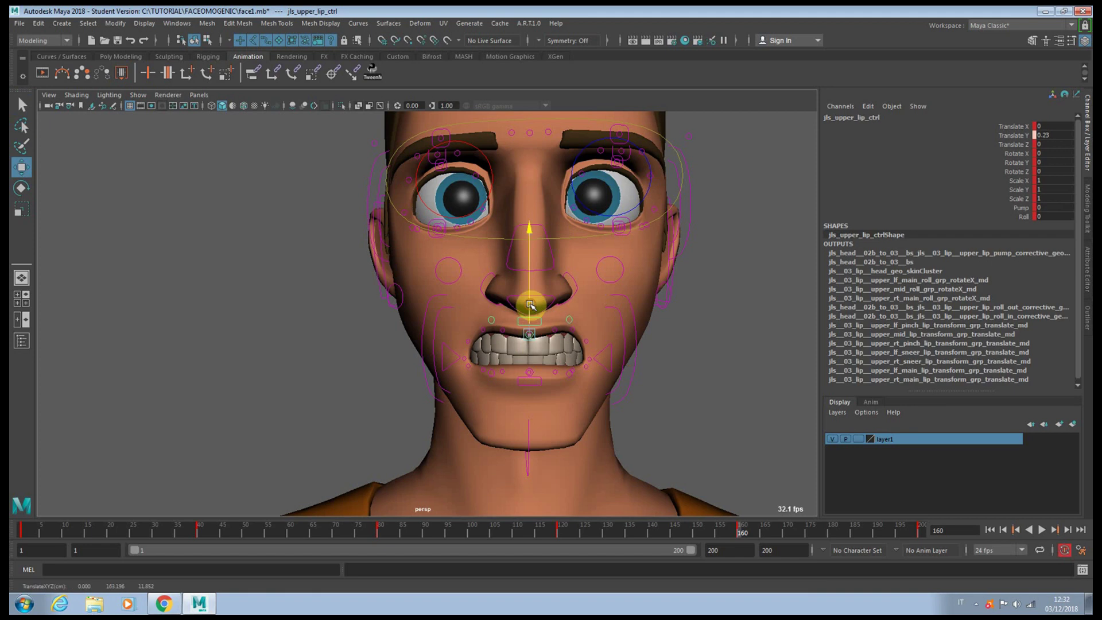
Lower both side controls of the lower lip to a Translate Y of -0.564 at frame 160.
left_click(491, 373)
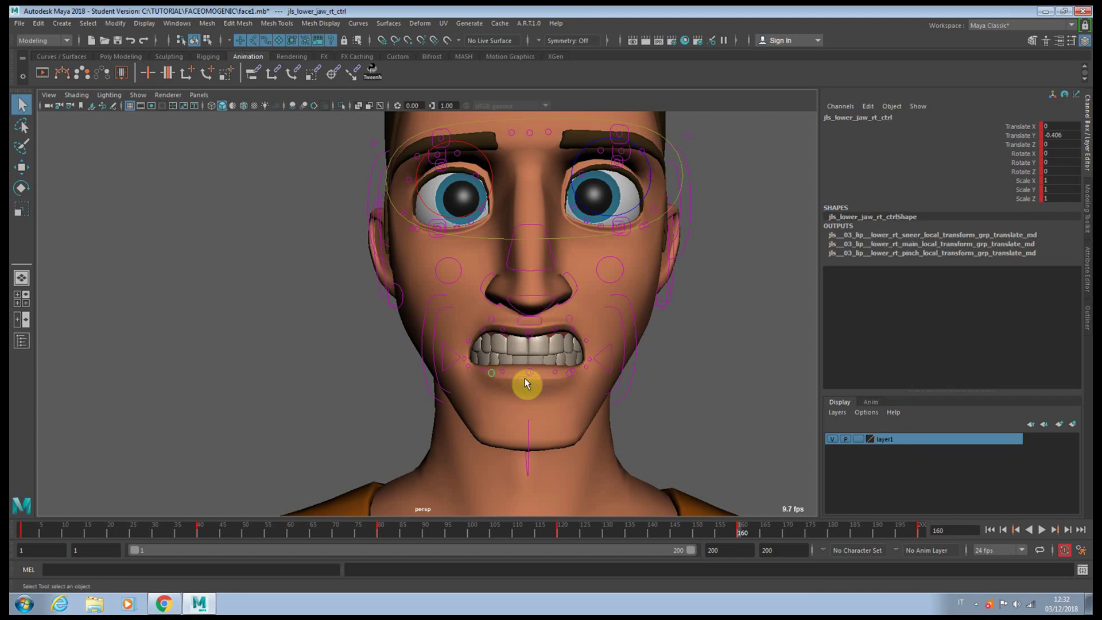
left_click(569, 375)
key("w")
left_click_drag(569, 345, 505, 350)
key("q")
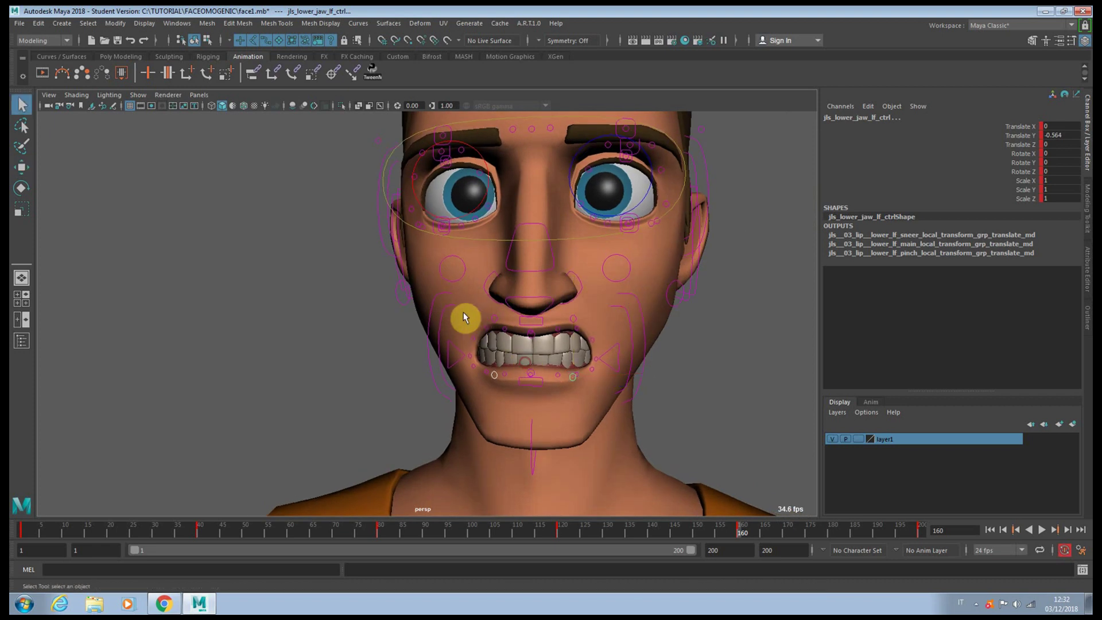
Raise the nose master control to a Translate Y of 0.102 at frame 160.
left_click_drag(463, 312, 486, 310, "alt")
left_click(526, 272)
key("w")
left_click_drag(526, 248, 526, 242)
Adjust the lips in profile, moving the lower lip control and setting the upper lip control's Translate Z to -0.188.
left_click_drag(578, 289, 526, 390, "alt")
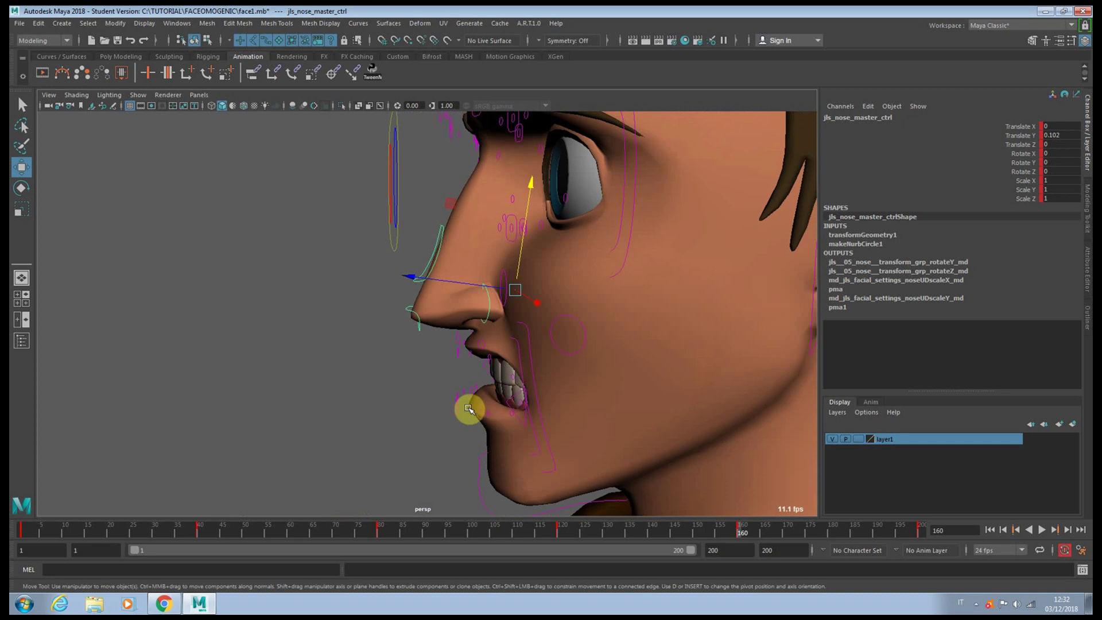
left_click(458, 408)
left_click_drag(431, 393, 488, 327)
left_click(398, 322)
left_click(505, 315)
left_click_drag(418, 337, 536, 369)
Raise both nose sneer controls to a Translate Y of 0.558 and the nose master control to 0.192 at frame 160.
key("q")
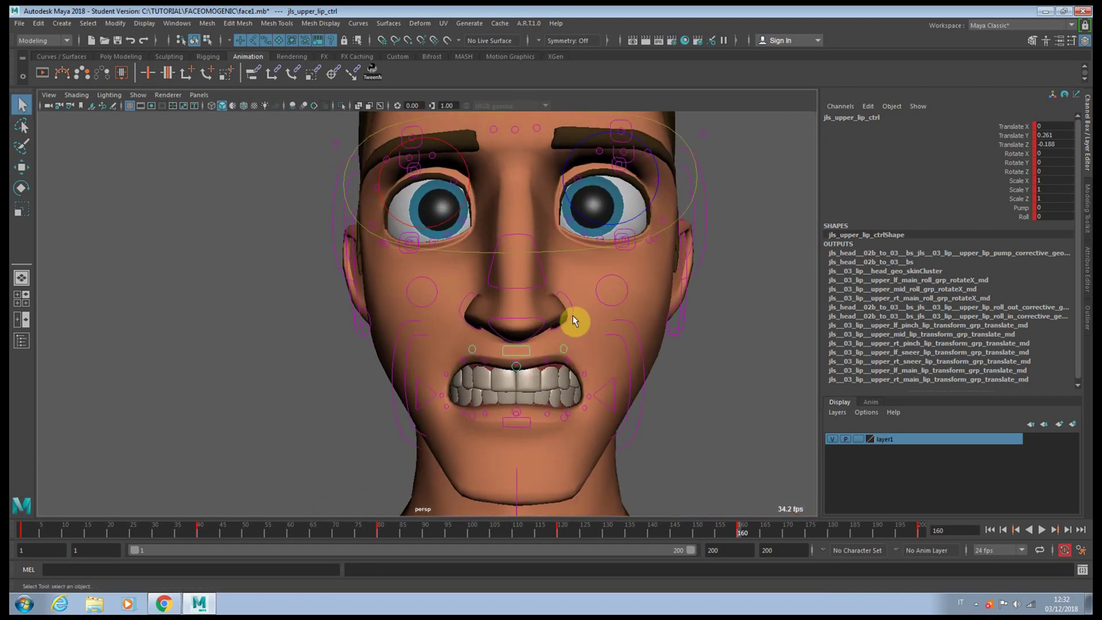
left_click(564, 320)
left_click(473, 294)
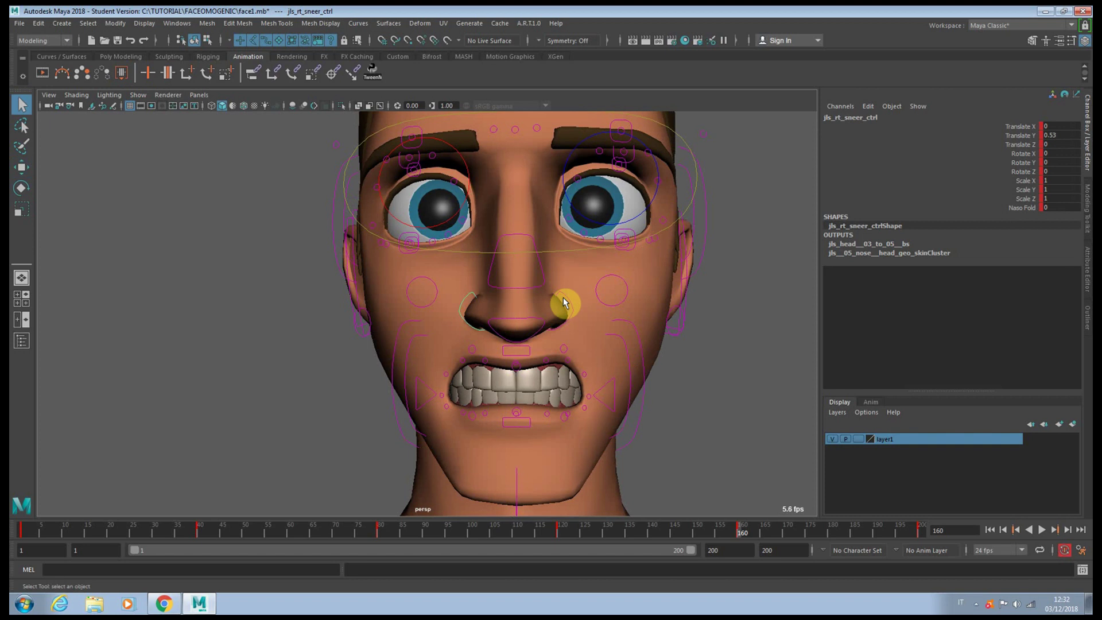
key("w")
left_click_drag(551, 282, 549, 280)
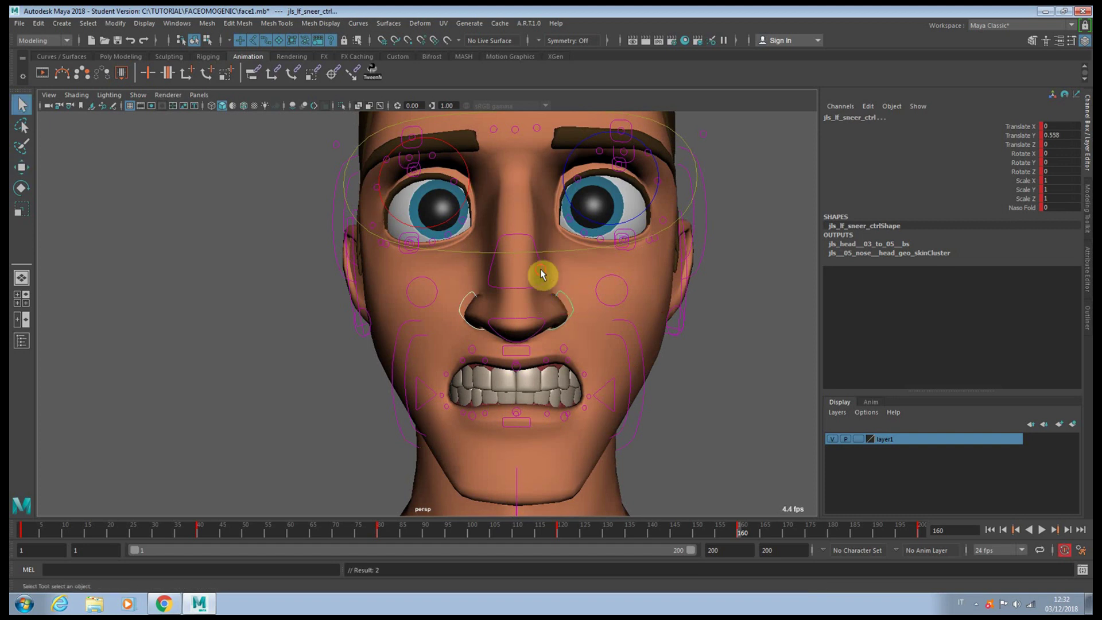
left_click(523, 249)
left_click_drag(516, 247, 516, 245)
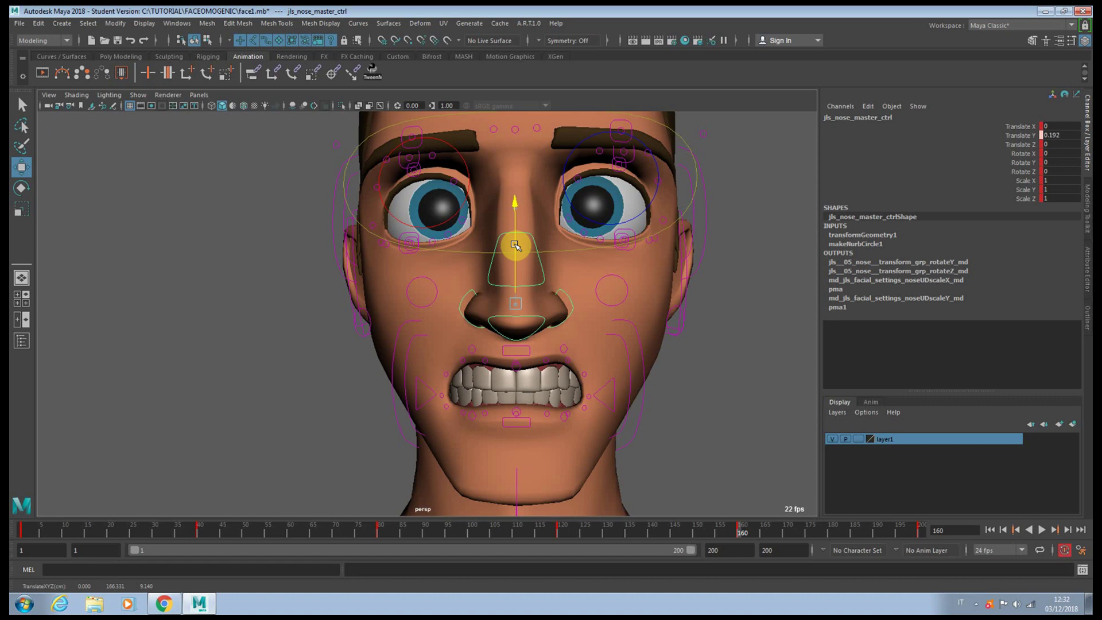
Select both outer cheek controls and set their Puff Cheek value to 1.9 at frame 160.
key("q")
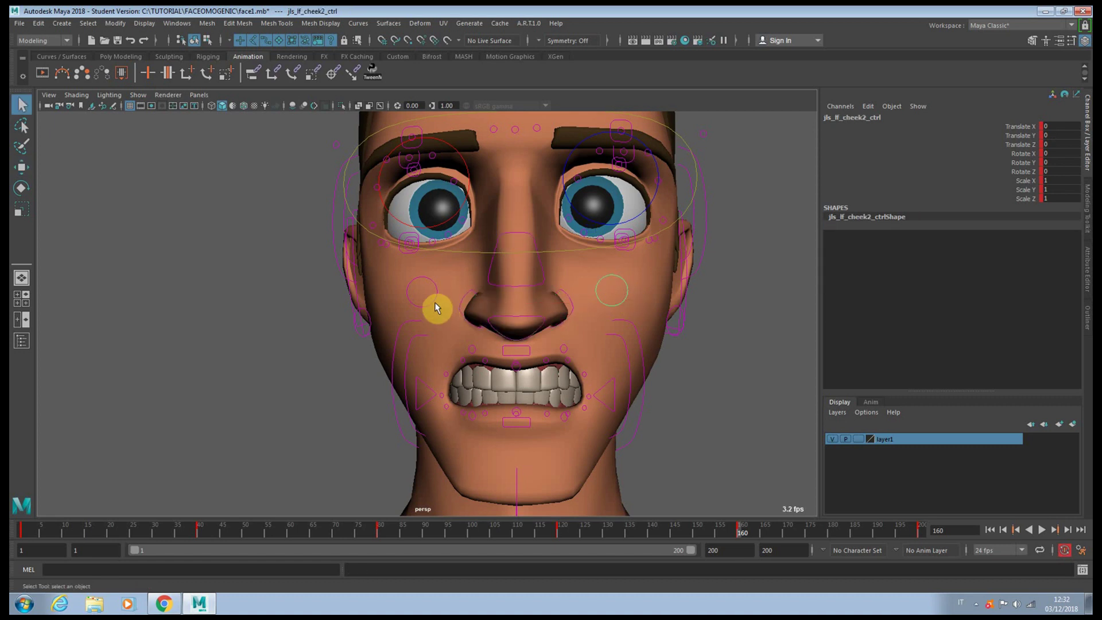
left_click_drag(423, 318, 374, 325, "alt")
left_click(381, 324)
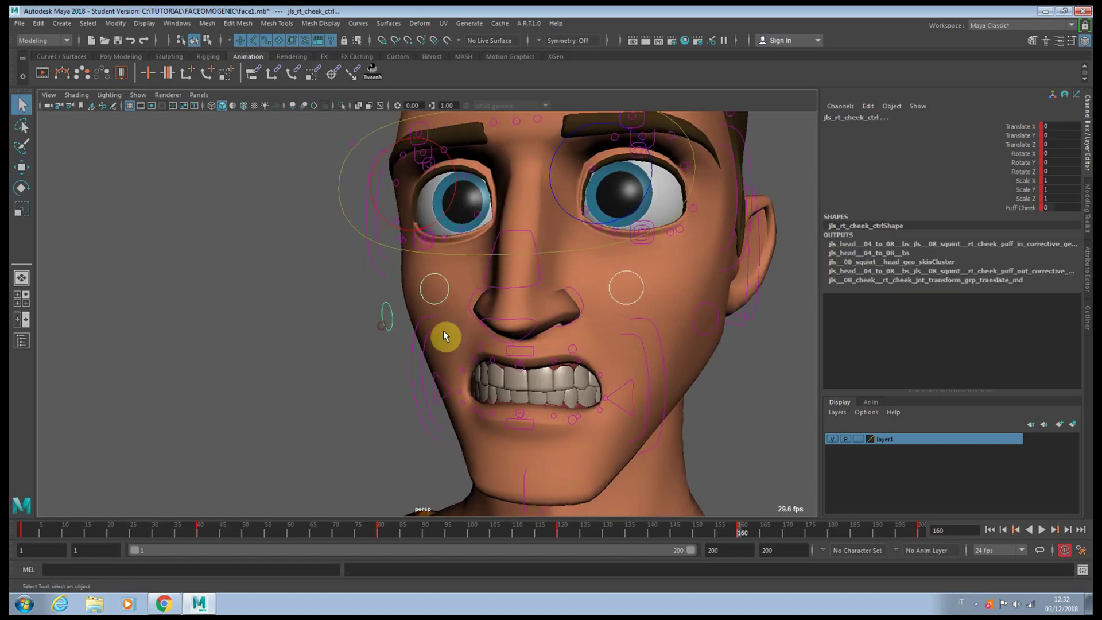
left_click(713, 330, "shift")
left_click_drag(625, 333, 653, 330, "alt")
scroll(640, 332, "down", 2)
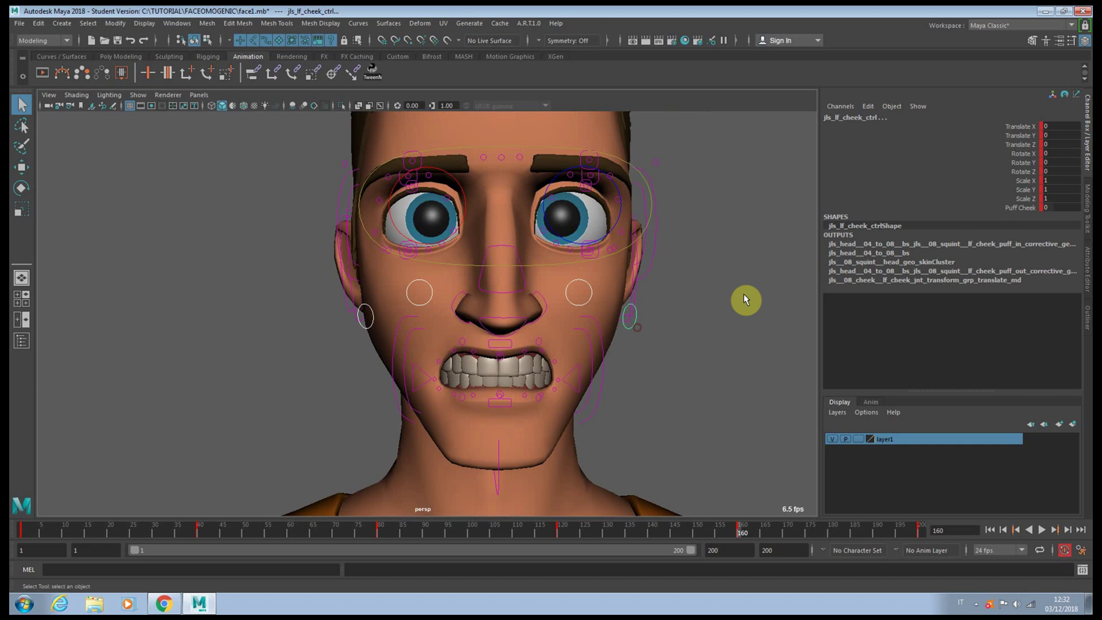
left_click(1028, 208)
middle_click_drag(597, 239, 596, 249)
Raise both outer cheek controls to a Translate Y of 0.913 with a Translate Z of 0.175.
key("w")
left_click_drag(638, 249, 641, 235)
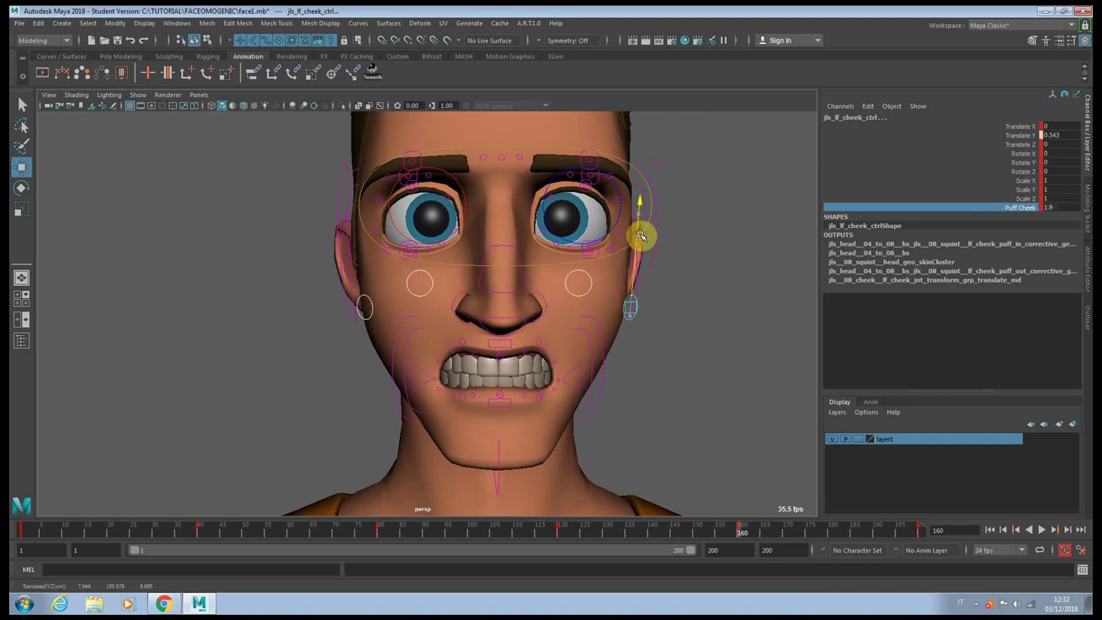
left_click(682, 309)
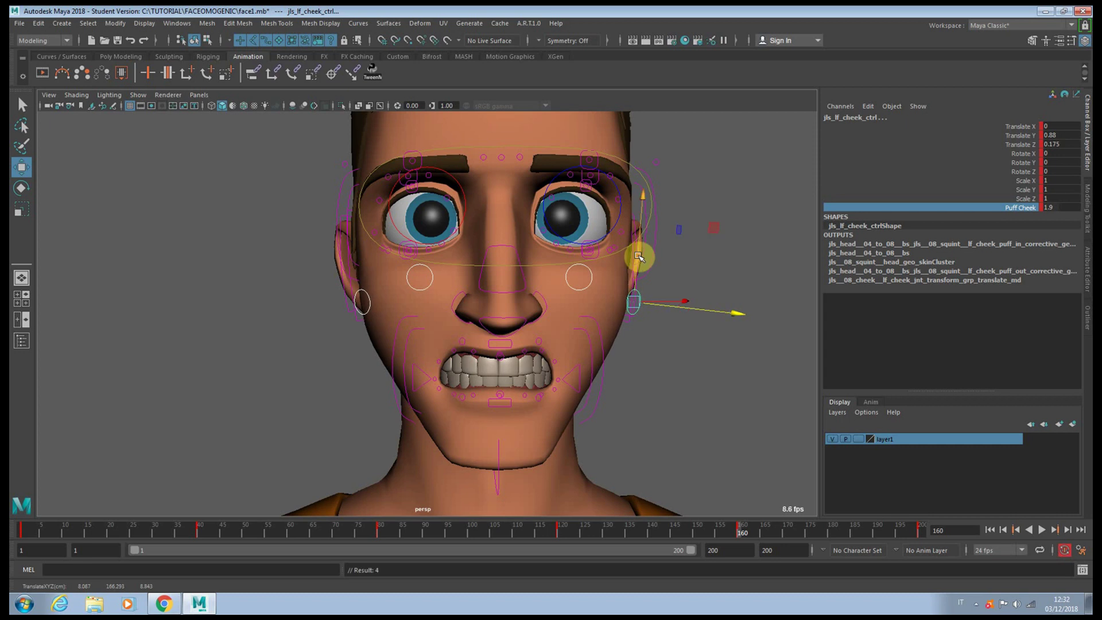
scroll(626, 276, "up", 3)
key("q")
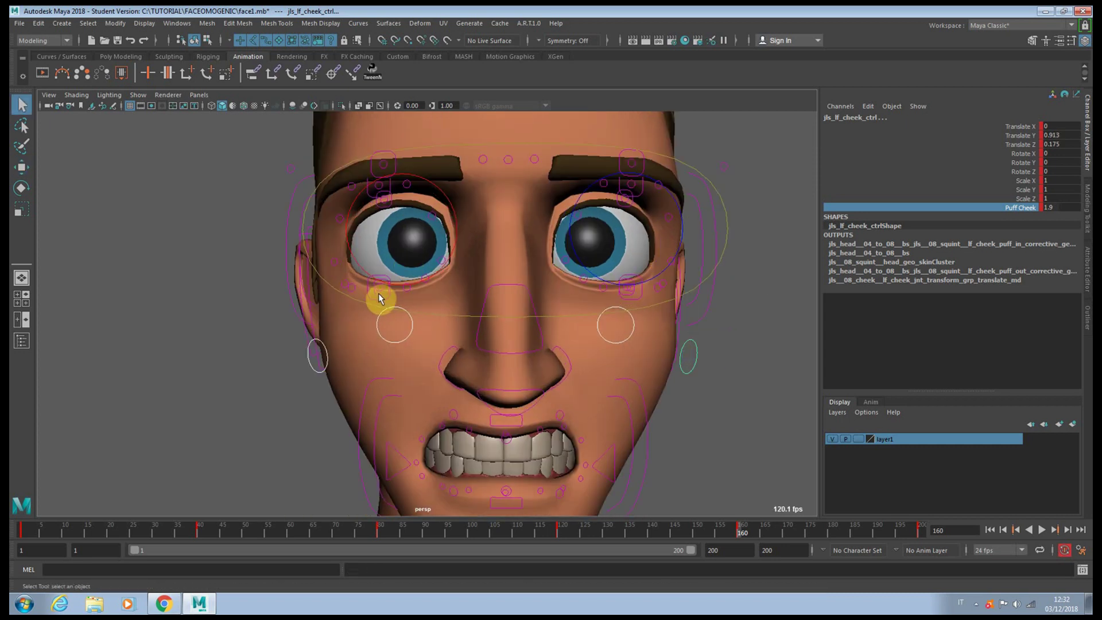
Raise both bottom eyelid controls to a Translate Y of -0.097 at frame 160.
left_click(379, 299)
left_click(381, 303)
left_click(632, 290, "shift")
key("w")
left_click_drag(380, 231, 380, 214)
key("q")
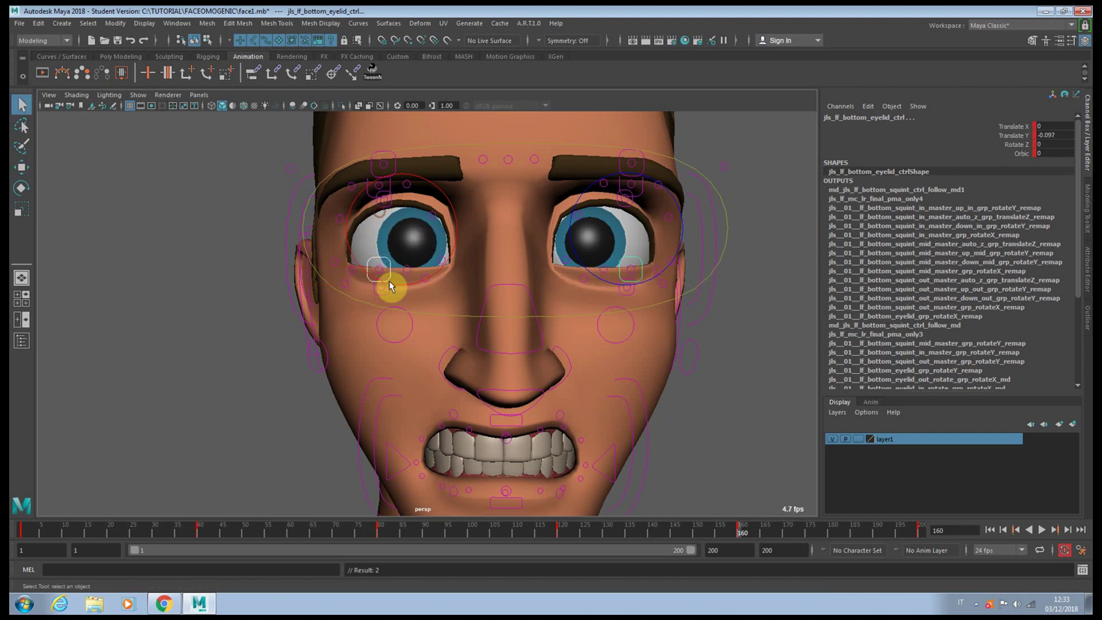
Raise both bottom squint controls slightly to tighten the skin under the eyes at frame 160.
left_click(386, 291)
left_click(626, 291, "shift")
key("w")
left_click_drag(627, 258, 625, 248)
key("q")
Lower both top eyelid controls to a Translate Y of 0.697 at frame 160.
left_click(633, 185)
left_click(394, 185, "shift")
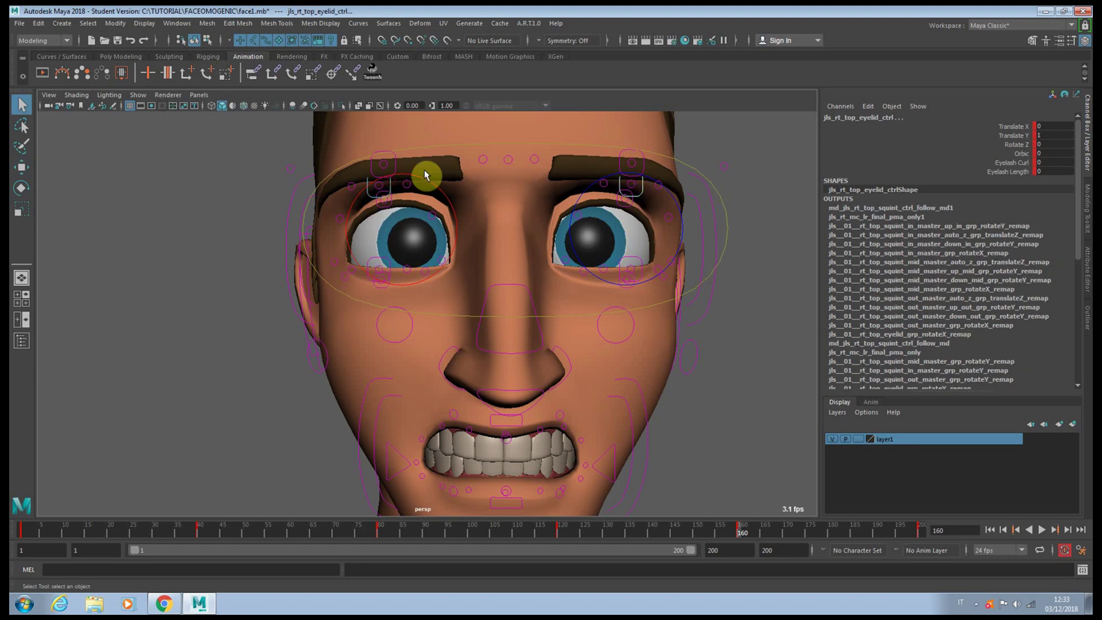
key("w")
left_click_drag(635, 139, 633, 158)
key("q")
Tilt the character's right top eyelid down toward the nose and shift it to Translate X -0.044 and Translate Y 0.693.
left_click(389, 219)
key("e")
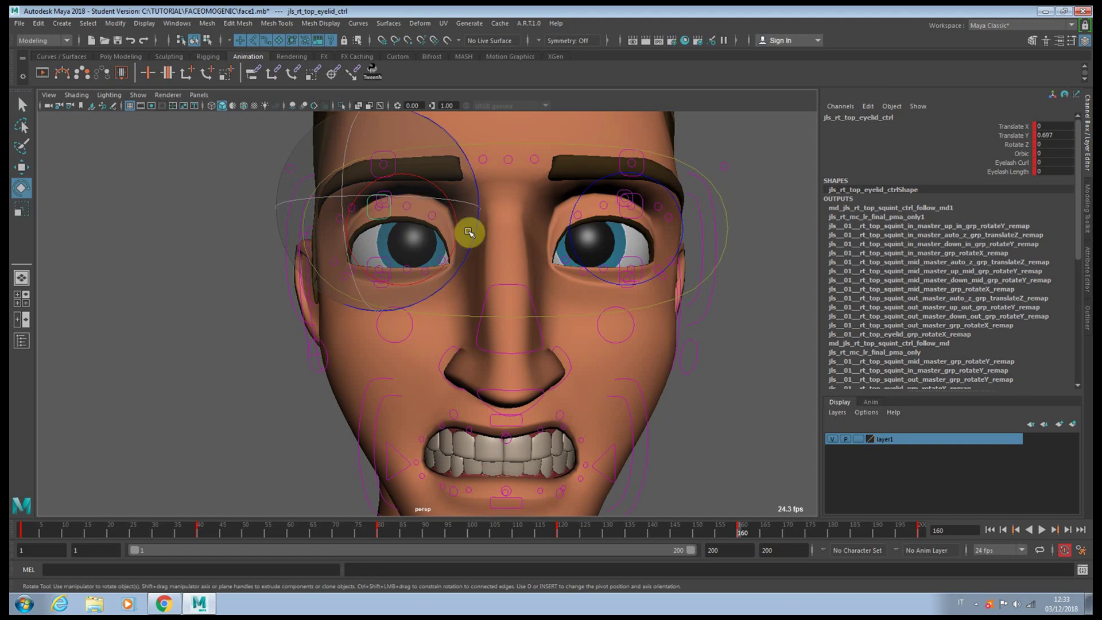
left_click_drag(467, 234, 474, 247)
key("w")
left_click_drag(330, 207, 333, 208)
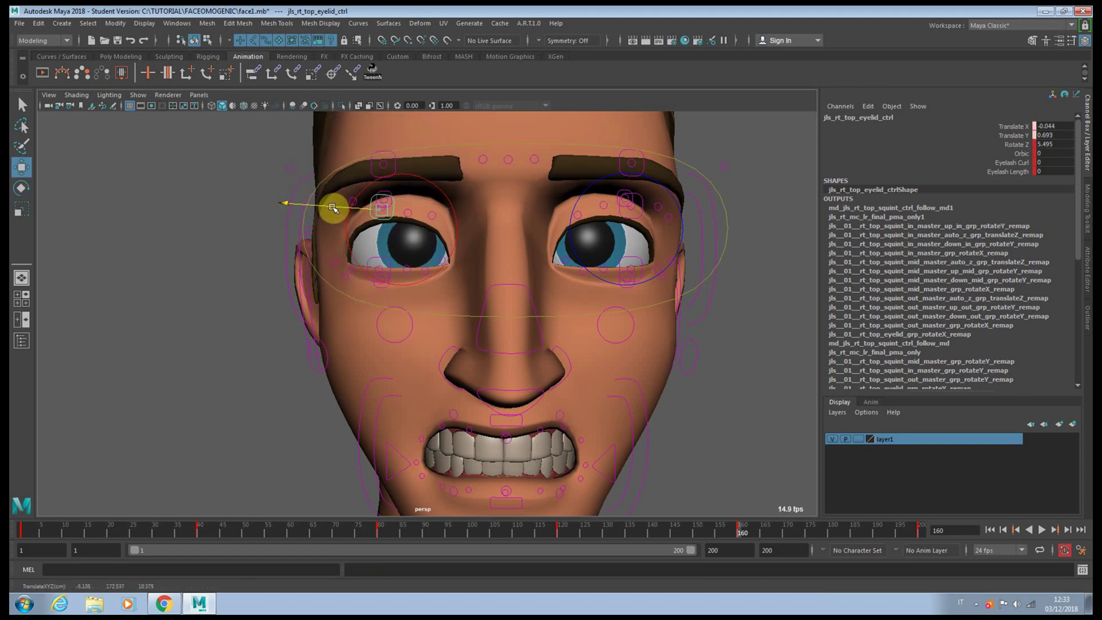
key("e")
left_click_drag(462, 256, 465, 261)
key("q")
Tilt the character's left top eyelid to Rotate Z 9.809, with Translate X -0.049 and Translate Y 0.689.
left_click(624, 214)
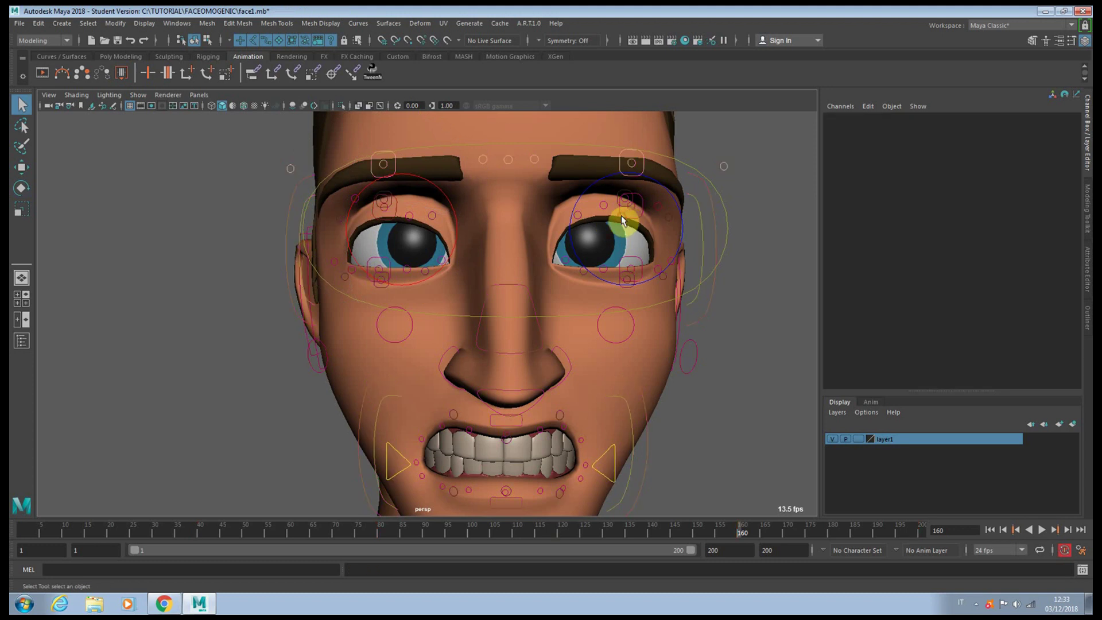
key("e")
left_click(623, 215)
left_click_drag(541, 251, 546, 258)
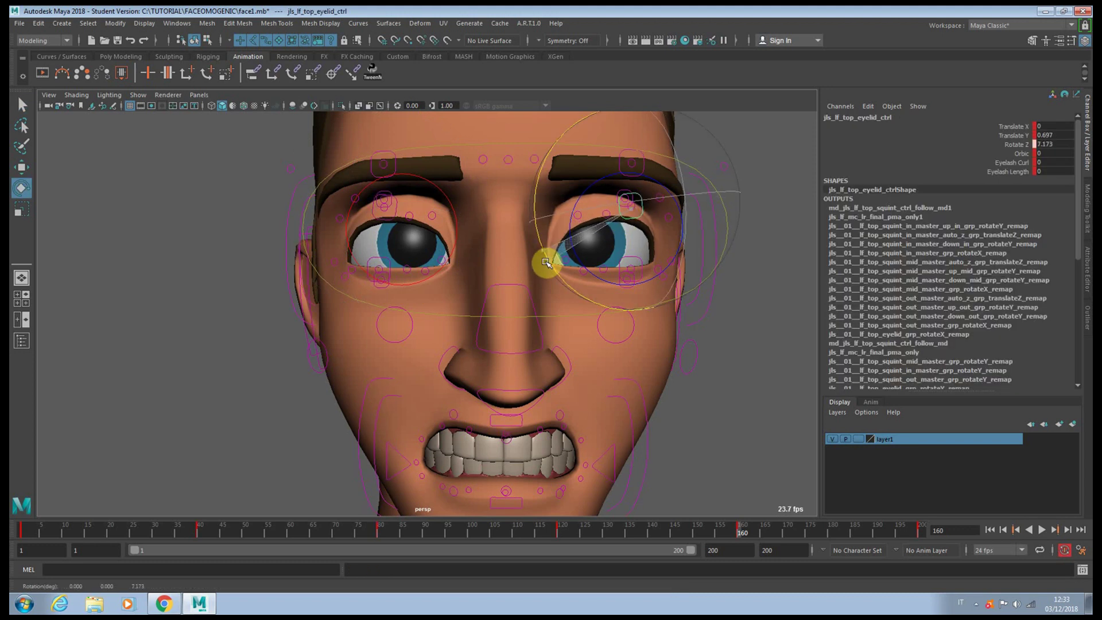
key("w")
left_click_drag(684, 202, 691, 196)
key("q")
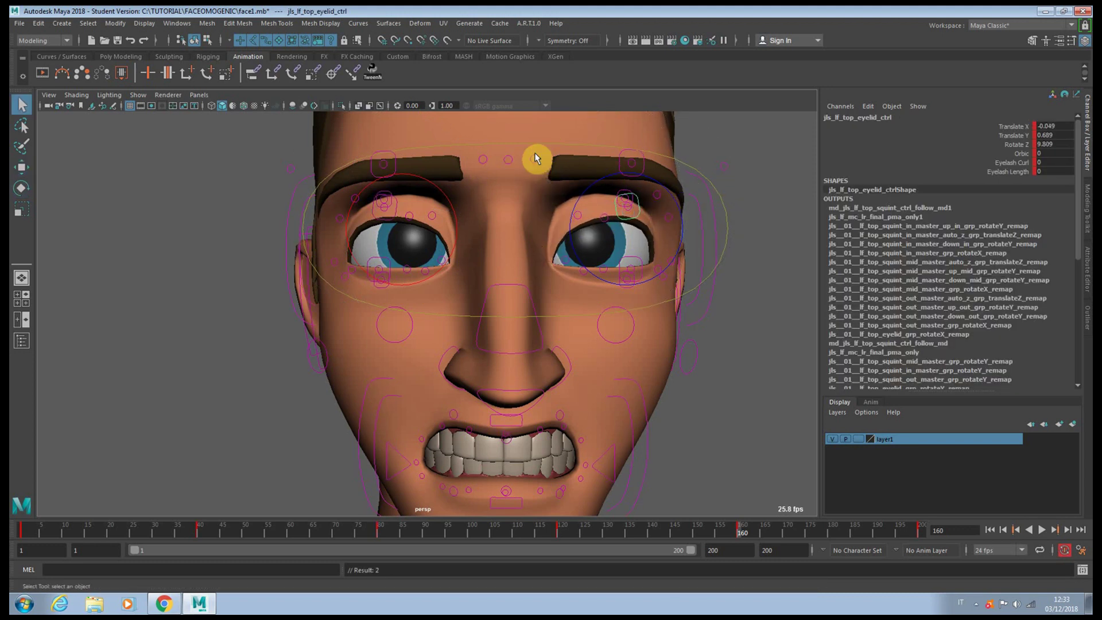
Lower the eye master control to a Translate Y of -0.824 at frame 160.
left_click(534, 147)
key("w")
left_click_drag(519, 148, 511, 164)
key("q")
Lower both top squint controls to a Translate Y of -0.714 at frame 160.
left_click(389, 205)
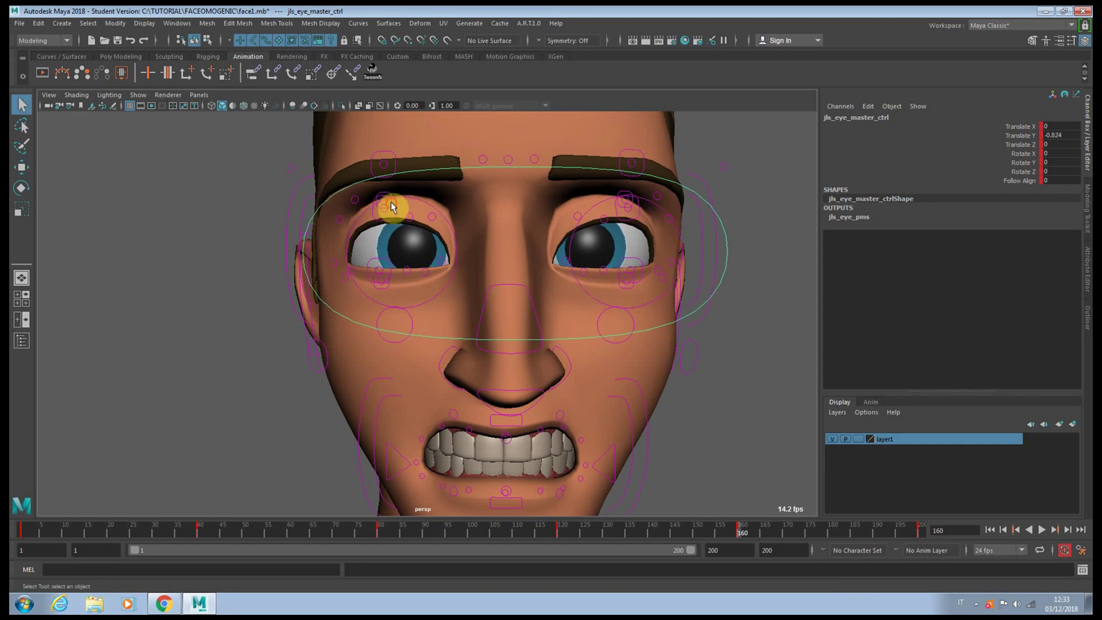
left_click(633, 205, "shift")
key("w")
left_click_drag(623, 144, 633, 162)
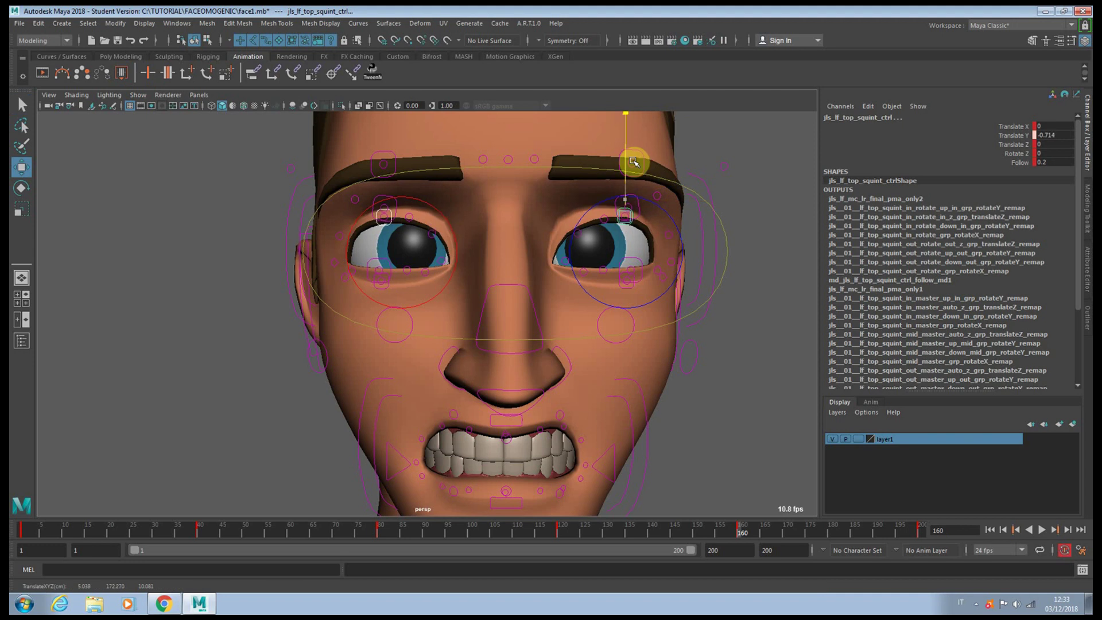
Tilt each top squint control down toward the nose, rotating the character's right one to about 9.628 in Z.
left_click(383, 218)
key("e")
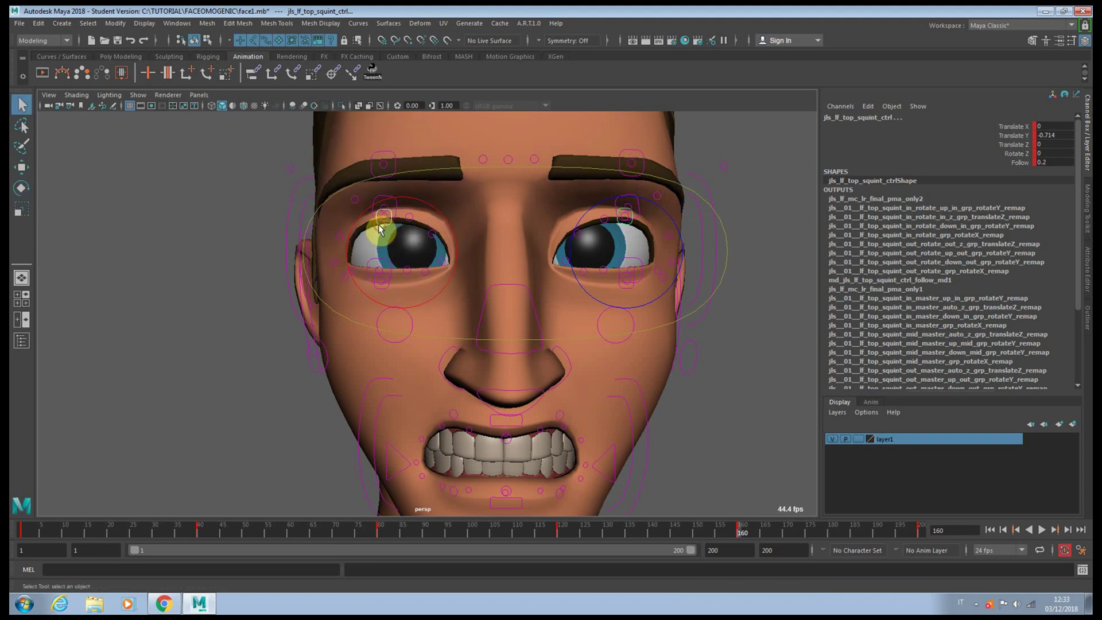
left_click_drag(492, 235, 477, 258)
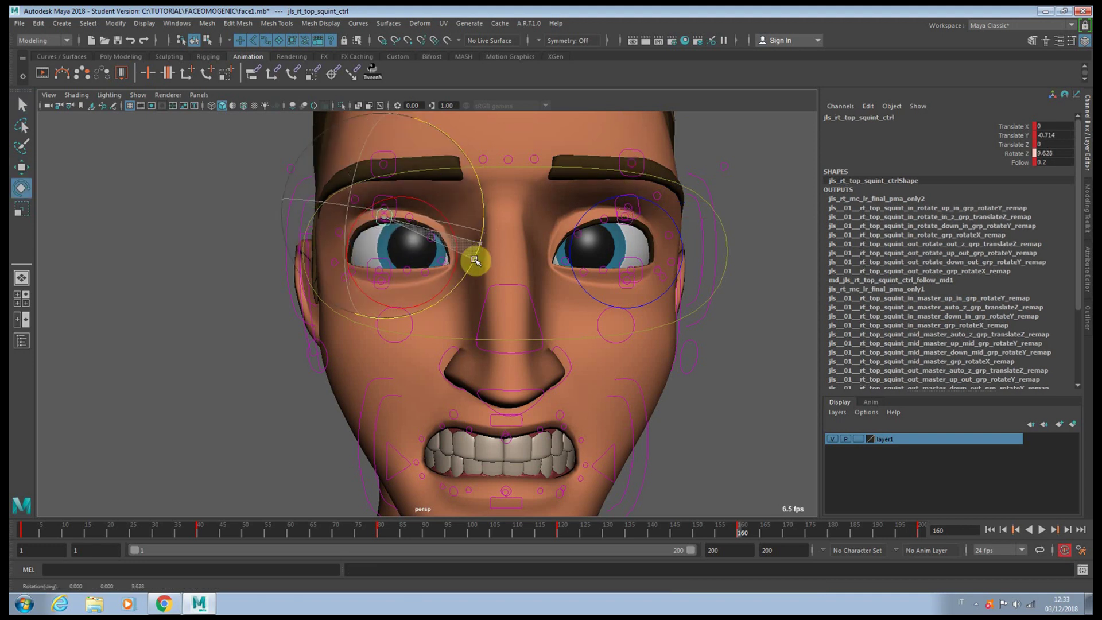
left_click(627, 230)
left_click_drag(532, 264, 550, 270)
key("q")
Pull the central and inner brow controls down strongly to form an angry frown at frame 160.
left_click(509, 160)
left_click(534, 159)
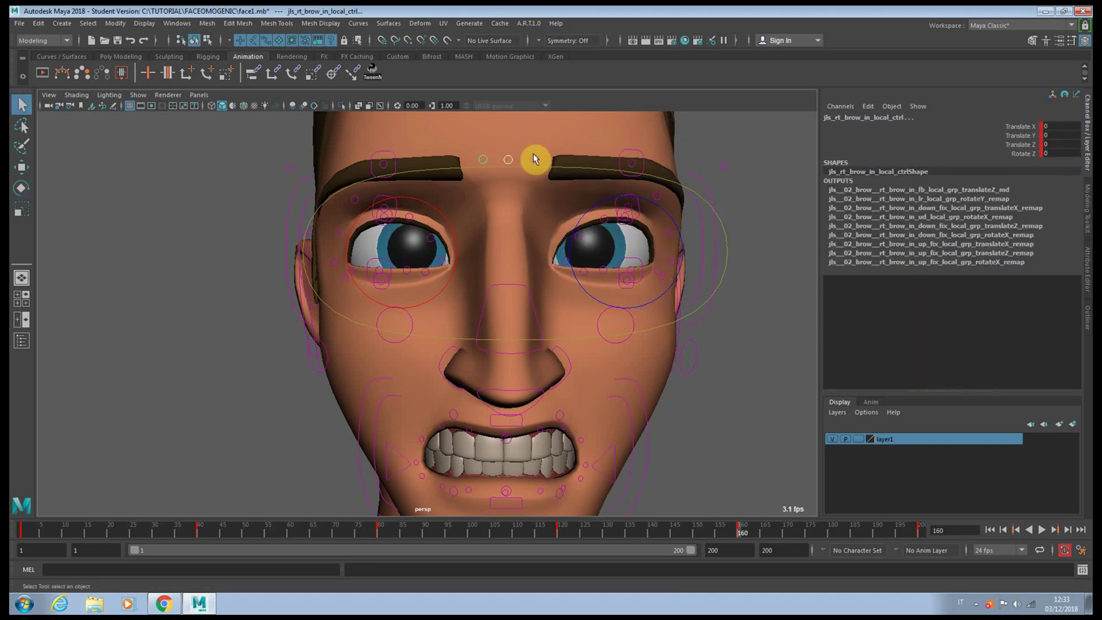
key("w")
left_click_drag(531, 137, 541, 182)
key("q")
Lower both middle brow controls to a Translate Y of -0.163 at frame 160.
left_click(383, 163)
left_click(635, 160, "shift")
scroll(511, 156, "down", 3)
key("w")
left_click_drag(574, 164, 574, 172)
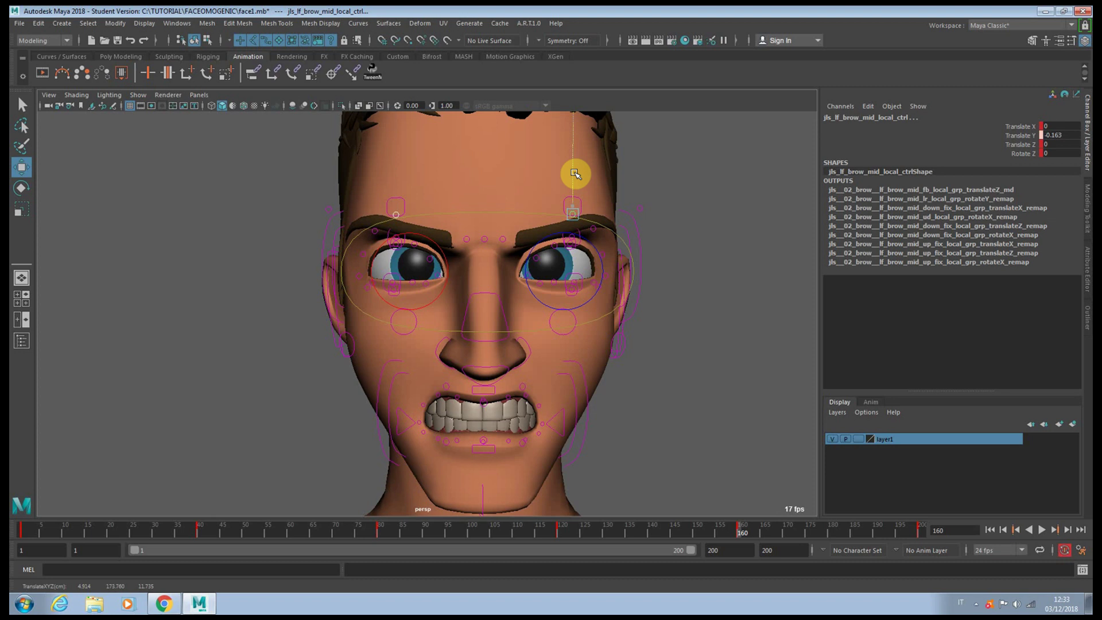
Squash the upper head by lowering the upper face control to a Translate Y of -0.536.
middle_click_drag(599, 219, 588, 201, "alt")
right_click_drag(603, 224, 524, 198, "alt")
middle_click_drag(524, 198, 521, 256, "alt")
left_click_drag(440, 186, 462, 178)
left_click(457, 193)
scroll(492, 180, "up", 5)
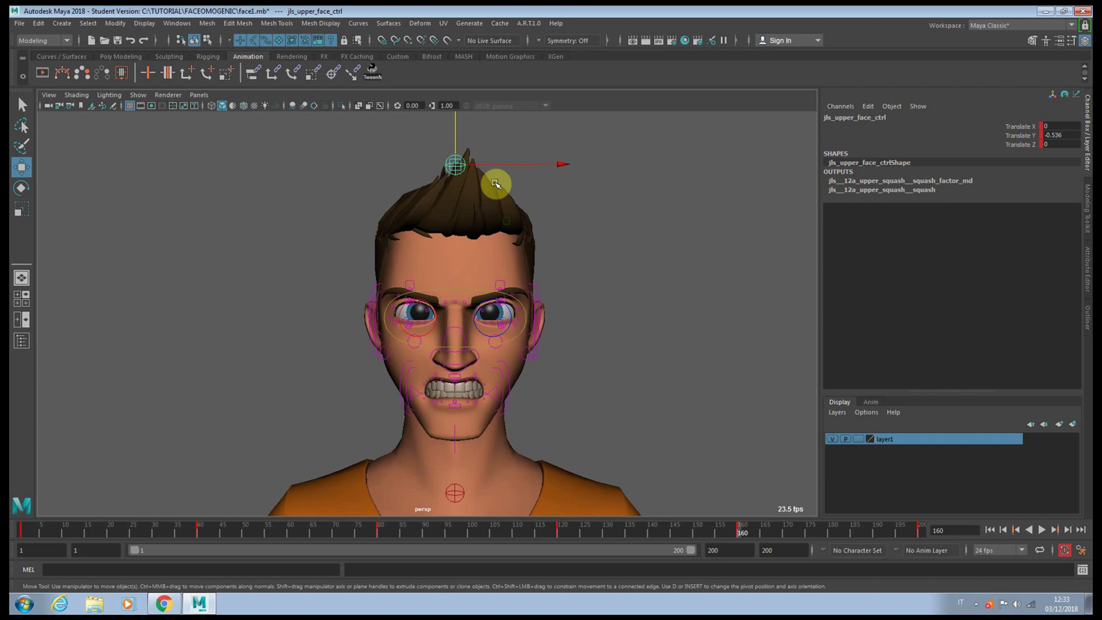
Squash the jaw area by raising the lower face control to a Translate Y of 0.512.
left_click(466, 490)
left_click_drag(465, 474, 465, 469)
key("q")
Select both main ear controls and move them to a Translate X of -0.573 at frame 160.
left_click_drag(370, 277, 433, 270, "alt")
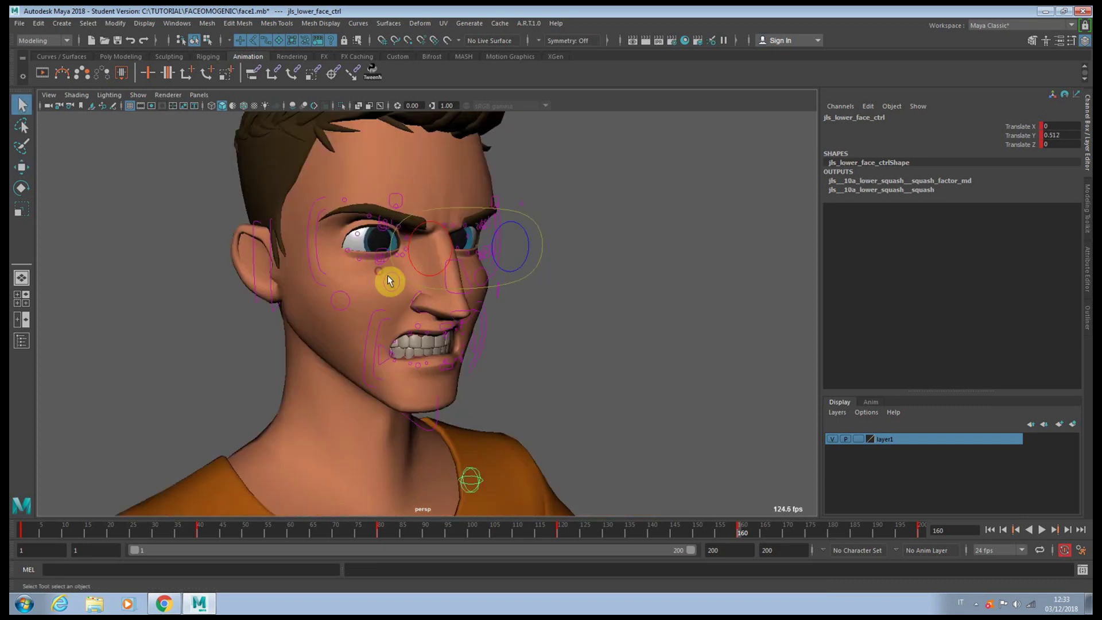
left_click(271, 266)
left_click_drag(573, 313, 542, 294, "alt")
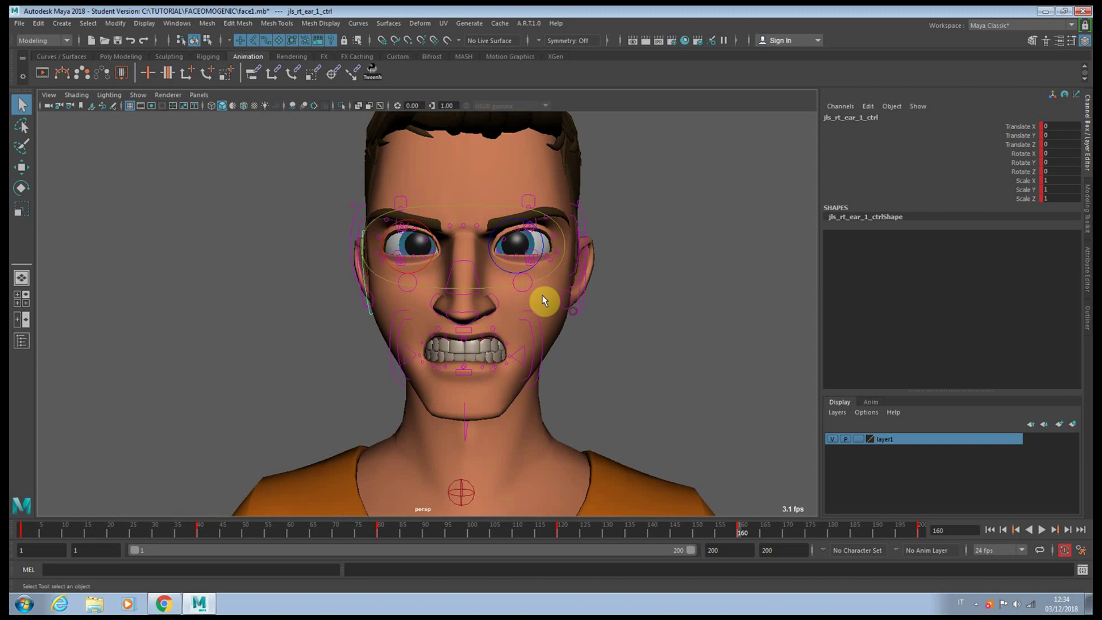
left_click(581, 297)
key("w")
left_click(563, 302)
Move both ear controls to a Translate X of 0.552 at frame 120, checking the pose against the neighbouring keys.
key("comma")
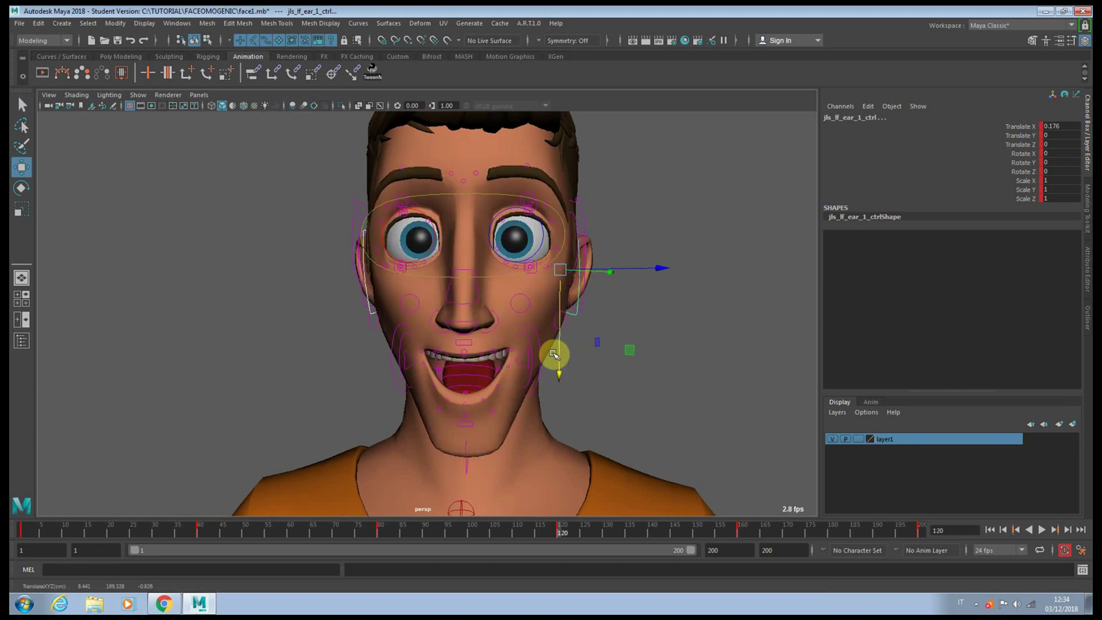
left_click_drag(553, 353, 559, 356)
key("comma")
key("period")
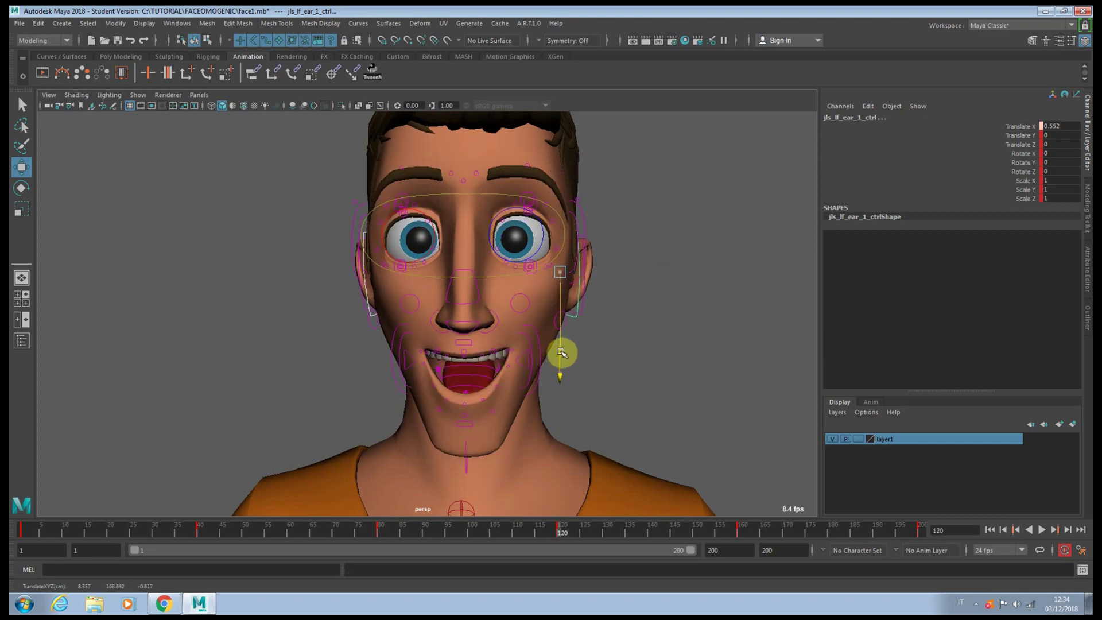
key(".")
key(".")
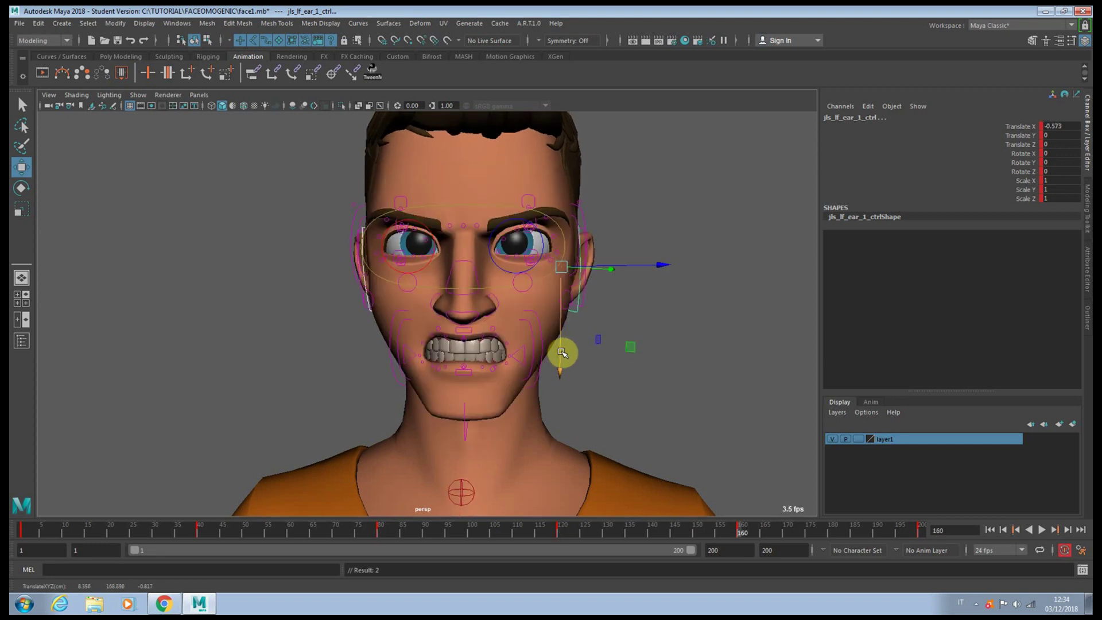
key(".")
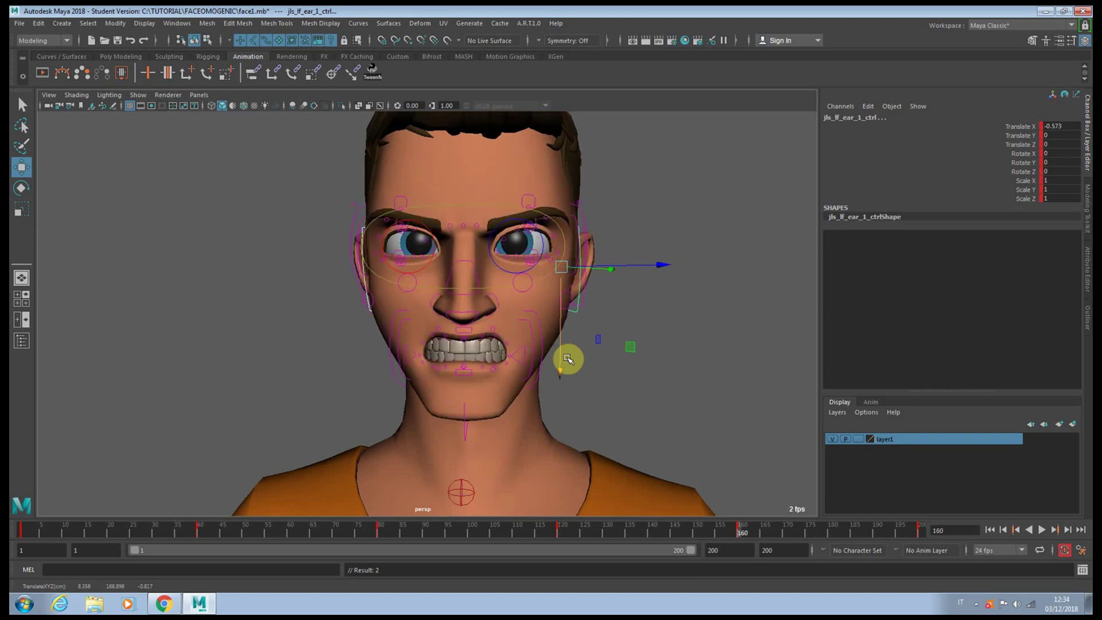
Go to frame 200 and stretch the jaw by lowering the lower face control to a Translate Y of -1.006.
left_click_drag(748, 534, 917, 539)
middle_click_drag(686, 414, 684, 351, "alt")
left_click(466, 440)
left_click_drag(462, 388, 458, 411)
right_click_drag(458, 411, 550, 338, "alt")
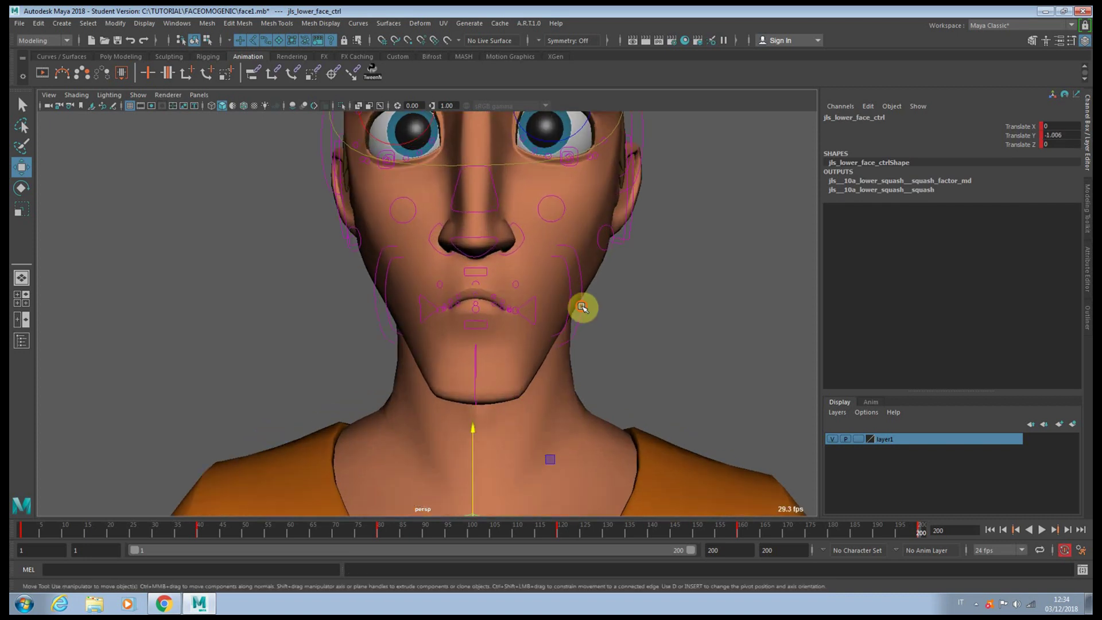
Lower the mouth master control to a Translate Y of -0.78 at frame 200.
left_click(580, 305)
left_click_drag(476, 240, 478, 247)
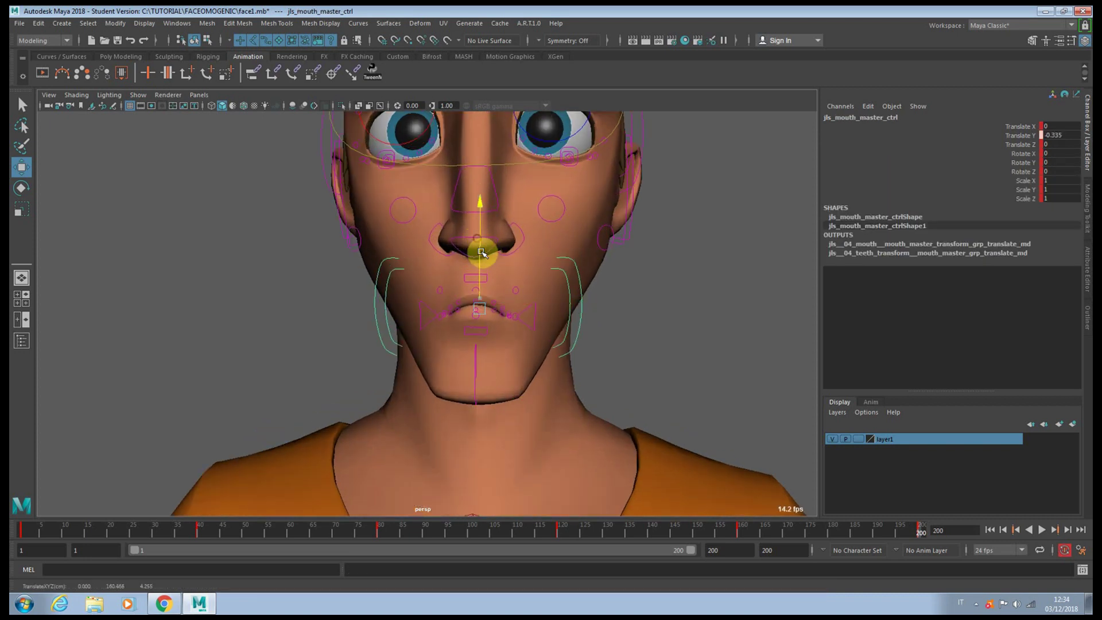
right_click_drag(479, 246, 518, 258, "alt")
key("q")
Lower the nose master control to a Translate Y of -0.31 at frame 200.
left_click(525, 254)
left_click(450, 262, "shift")
key("w")
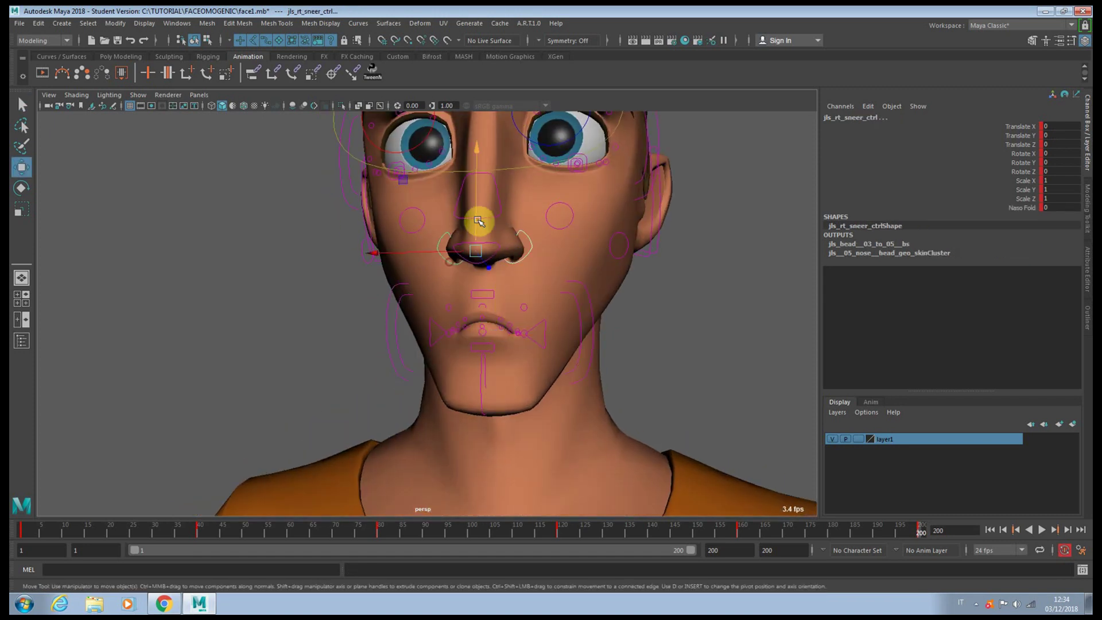
left_click_drag(482, 217, 493, 204)
left_click(494, 197)
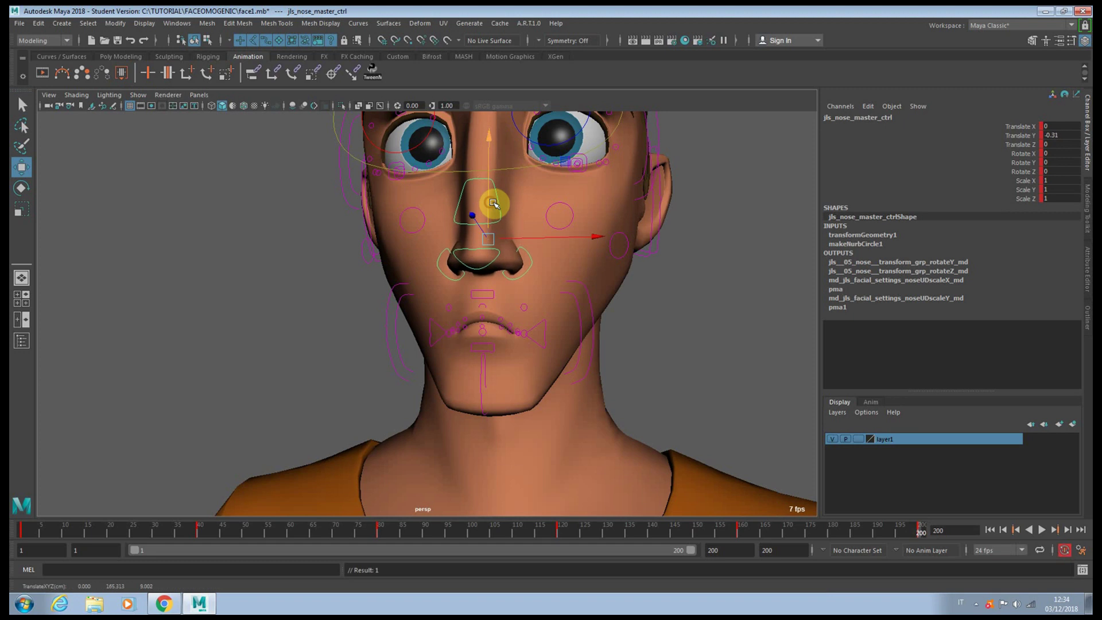
Narrow the nose by scaling its master control to 0.962 in X at frame 200.
middle_click_drag(505, 230, 511, 263, "alt")
key("e")
key("r")
left_click_drag(607, 271, 598, 267)
key("q")
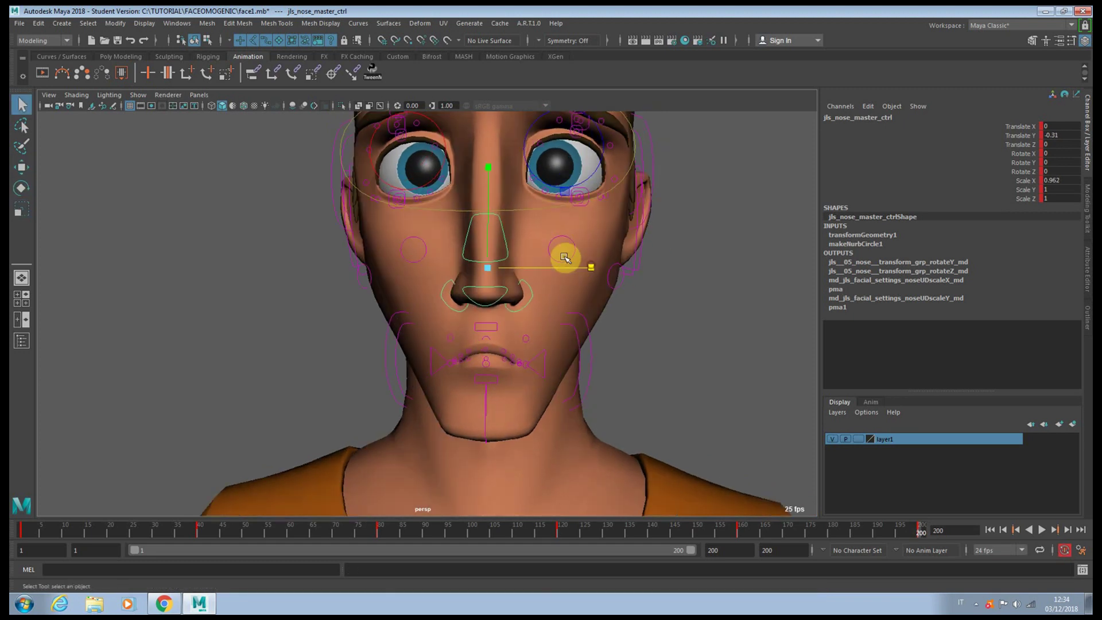
Select both outer cheek controls and reduce their Puff Cheek value slightly at frame 200.
left_click(568, 260)
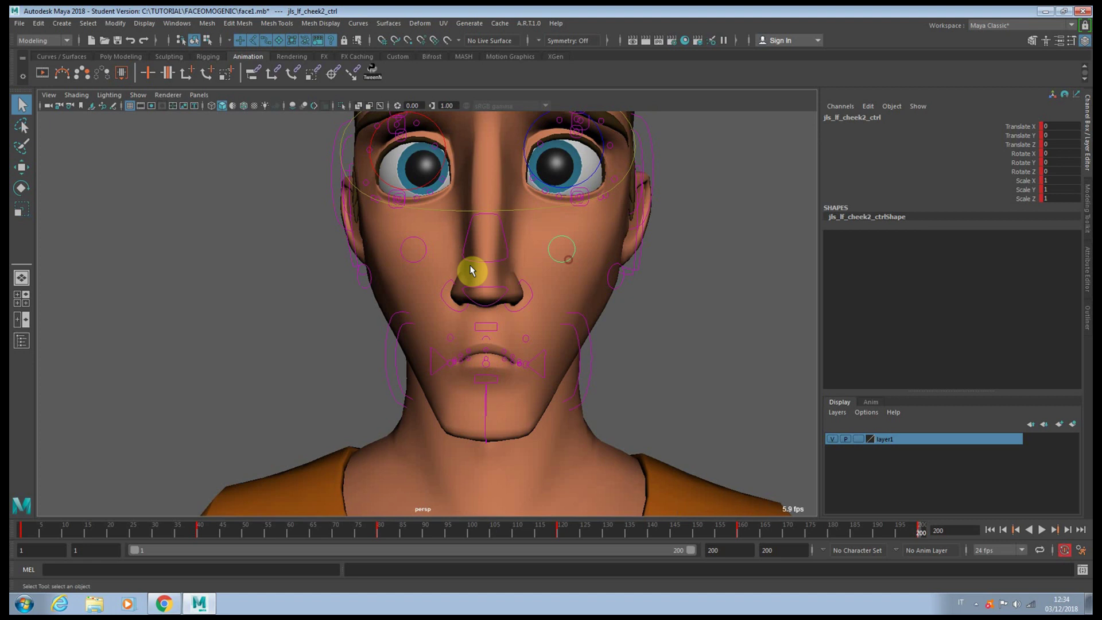
left_click(371, 281)
left_click(610, 286)
key("w")
right_click_drag(611, 286, 567, 276, "alt")
left_click_drag(570, 226, 571, 227)
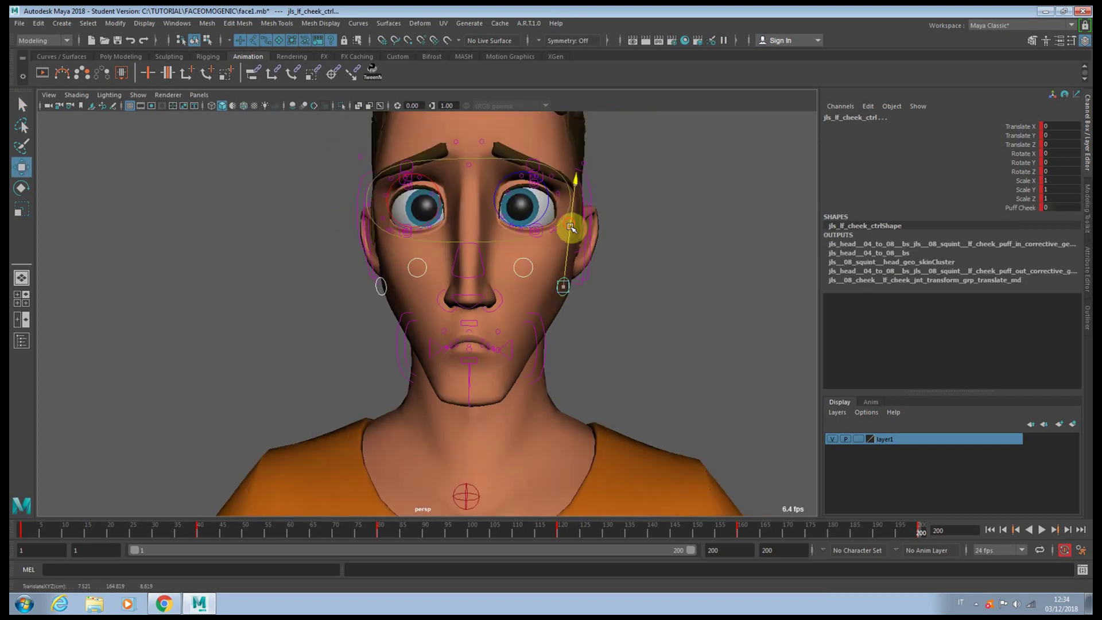
left_click(1019, 207)
middle_click_drag(681, 305, 676, 304)
Push the mouth master control back in profile to a Translate Z of -0.373 at frame 200.
left_click_drag(672, 302, 544, 303, "alt")
left_click(482, 338)
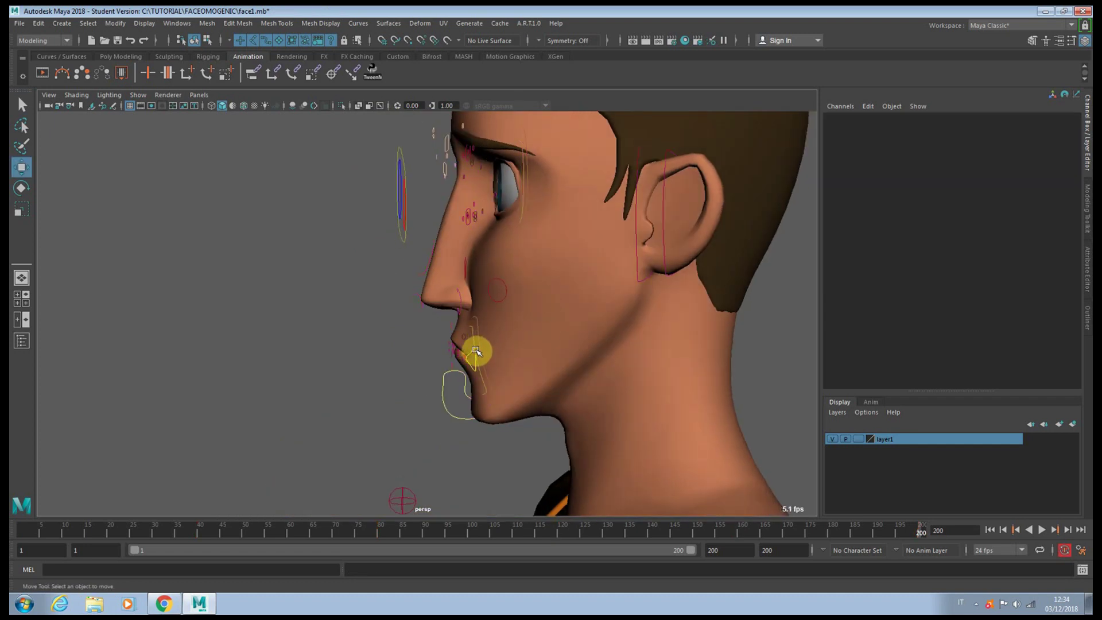
left_click(480, 346)
left_click_drag(463, 360, 463, 360)
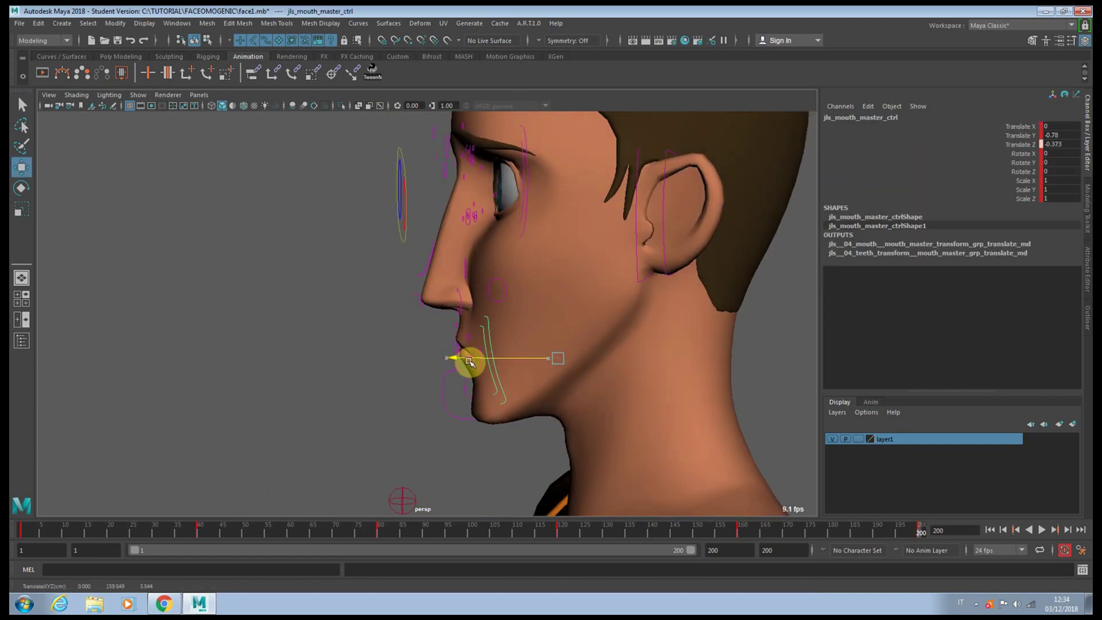
Select both ear controls and lower them to a Translate X of 0.867 at frame 200.
key("q")
left_click(630, 276)
left_click_drag(630, 276, 362, 273, "alt")
left_click(345, 272)
left_click_drag(500, 290, 560, 298, "alt")
key("w")
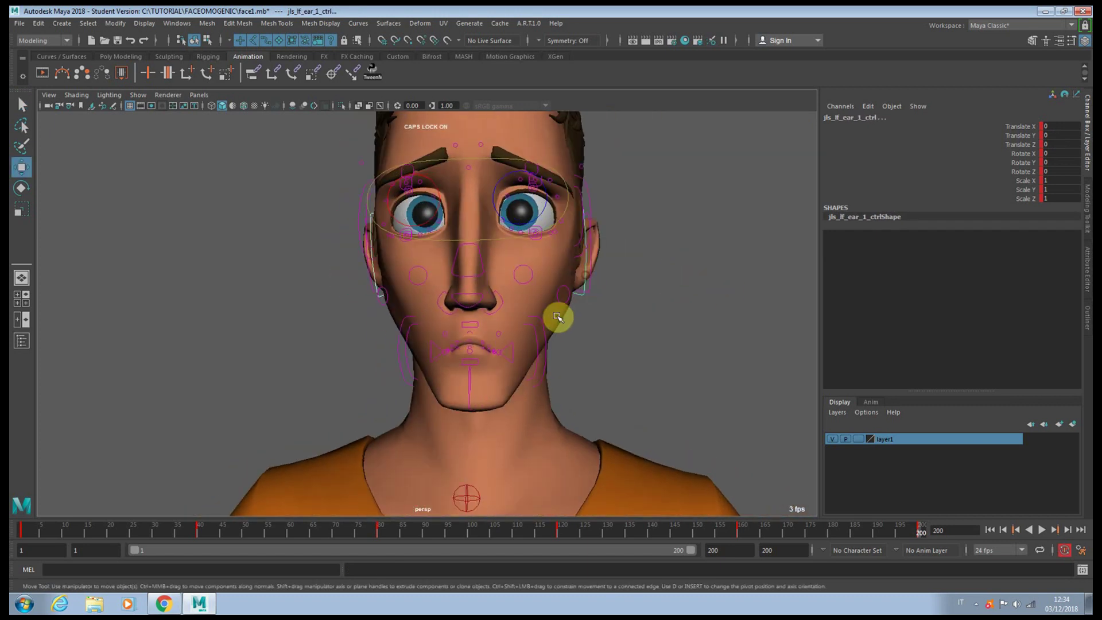
left_click_drag(413, 246, 423, 250, "alt")
left_click_drag(560, 310, 561, 311)
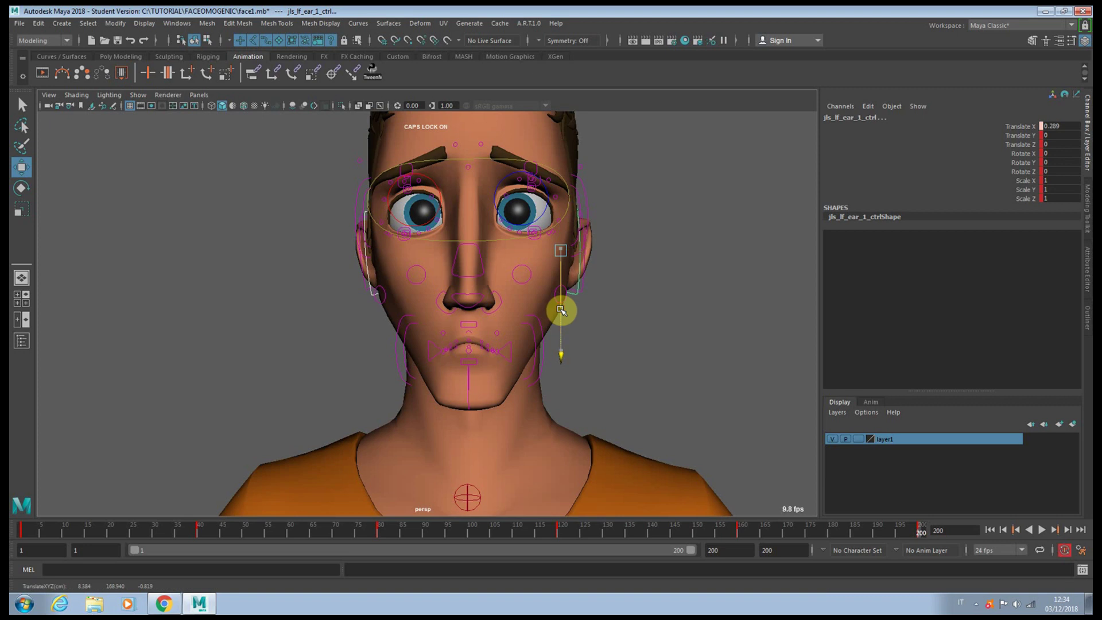
Raise both main eyebrow controls together to a Translate Y of 0.46 at frame 200.
left_click_drag(561, 312, 530, 335, "alt")
scroll(527, 336, "up", 4)
key("q")
middle_click_drag(544, 225, 587, 238, "alt")
left_click(588, 233)
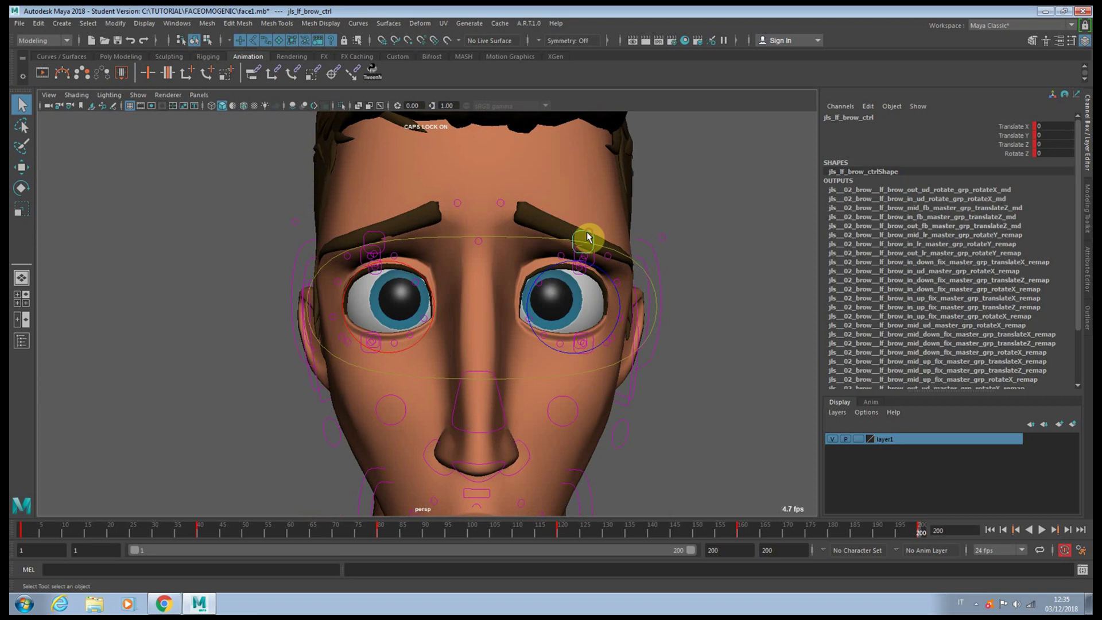
left_click(380, 233)
key("w")
left_click_drag(376, 173, 377, 147)
Raise the round control at the top of the head slightly at frame 200.
scroll(401, 175, "down", 5)
middle_click_drag(419, 143, 434, 198, "alt")
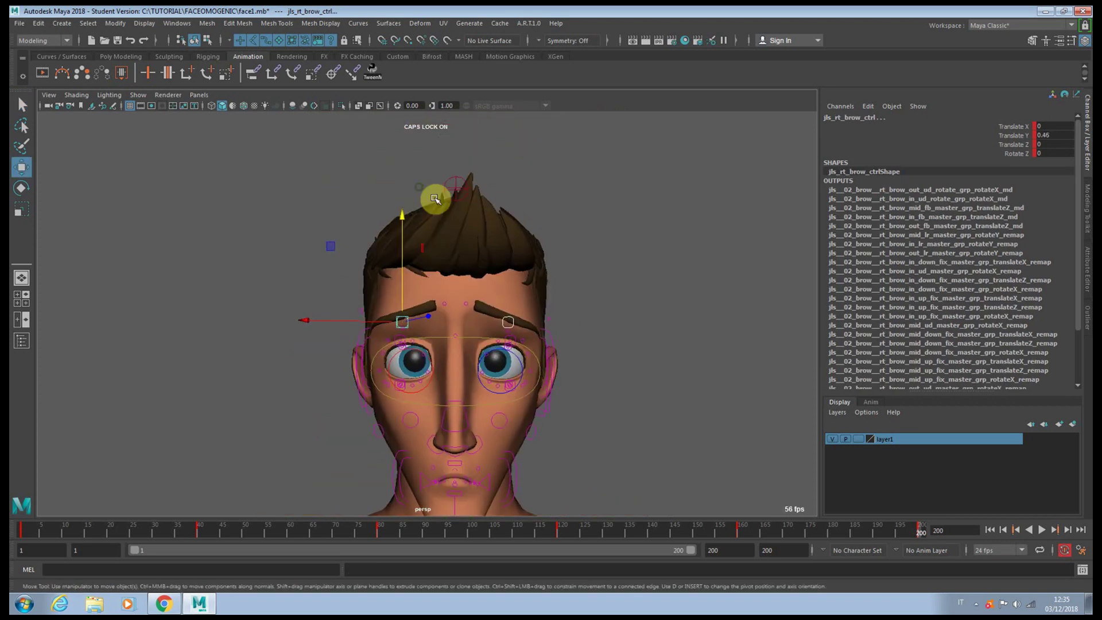
left_click(467, 185)
left_click_drag(455, 165, 453, 154)
Adjust both inner eyebrow local controls together to a Translate Y of 0.835 at frame 200.
scroll(533, 241, "up", 5)
key("q")
left_click(470, 278)
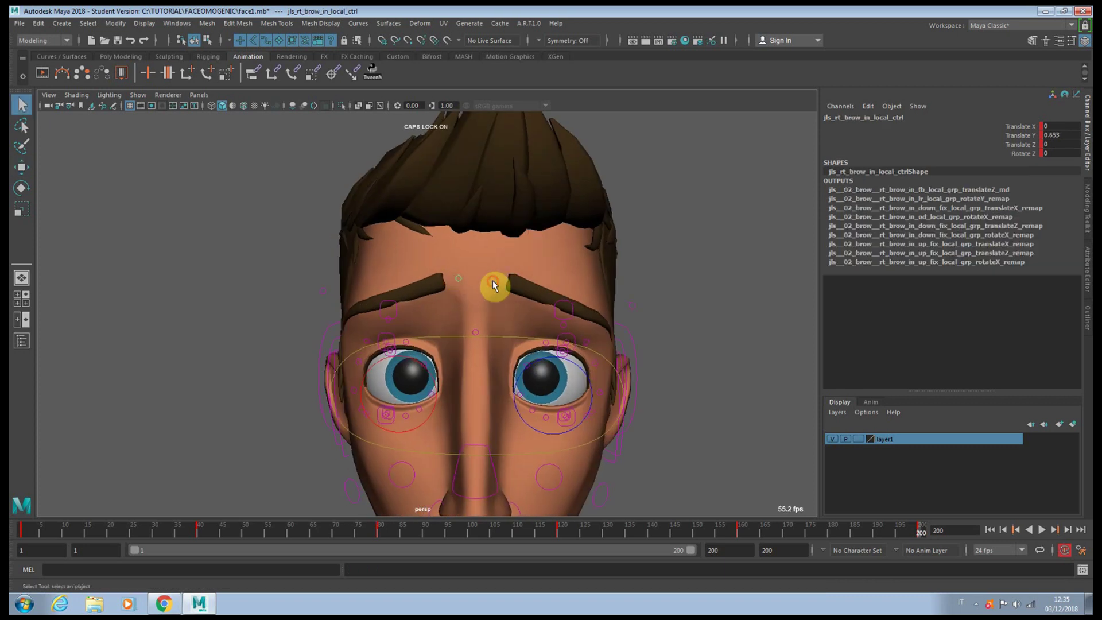
left_click(493, 281, "shift")
key("w")
mouse_move(494, 263)
left_mouse_down()
mouse_move(495, 246)
mouse_move(494, 268)
left_mouse_up()
Raise the character's right upper eyelid to a Translate Y of 1.122 at frame 200.
scroll(529, 229, "up", 3)
key("q")
left_click_drag(407, 351, 412, 339, "alt")
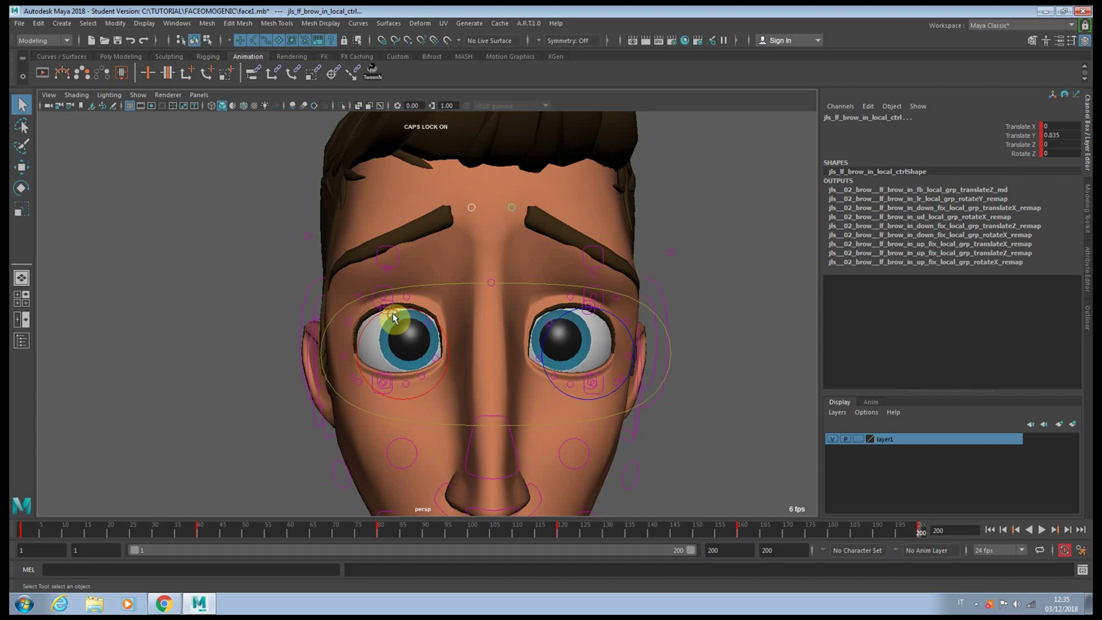
left_click(393, 313)
key("w")
left_click_drag(387, 277, 387, 257)
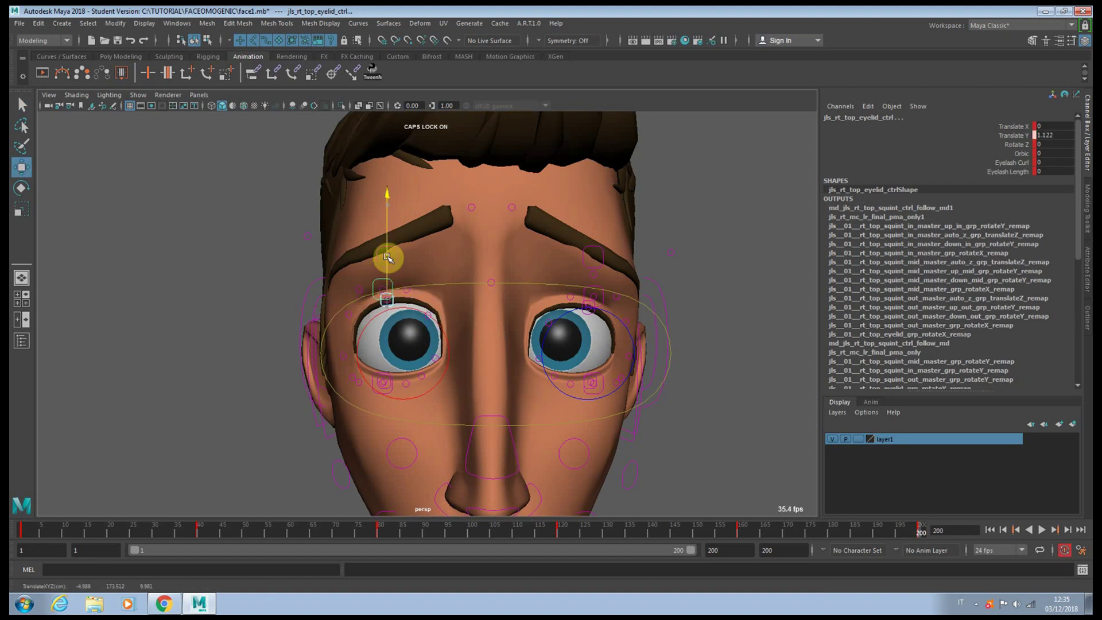
Raise the character's left upper eyelid to a Translate Y of 1.065 at frame 200.
left_click_drag(495, 280, 581, 319, "alt")
key("q")
left_click(605, 298)
left_click(596, 311, "shift")
key("w")
left_click_drag(593, 280, 591, 266)
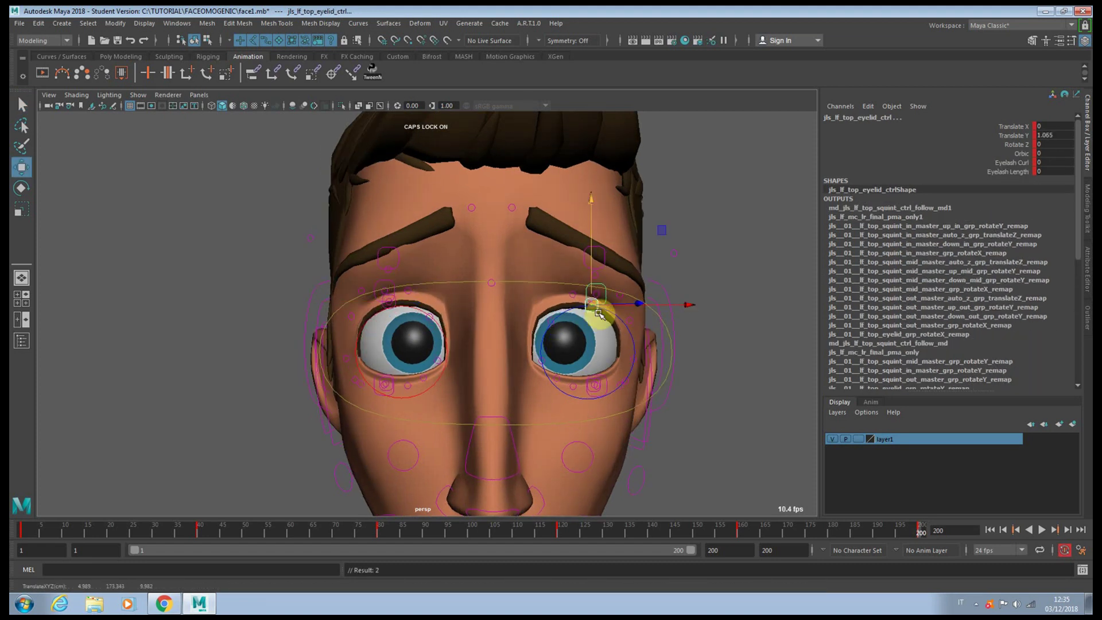
Select the lower eyelid controls of both eyes and lower them slightly at frame 200.
scroll(599, 315, "up", 3)
key("q")
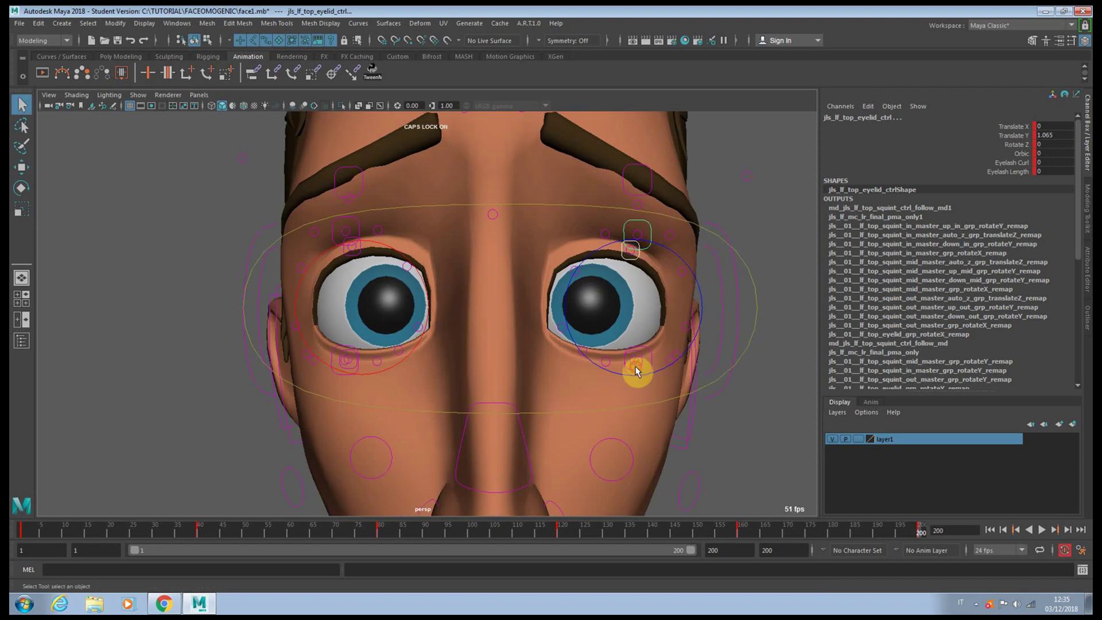
left_click(636, 366)
left_click(631, 368)
left_click(648, 359)
key("w")
key("q")
left_click(356, 354)
left_click(346, 356)
key("w")
left_click_drag(349, 323, 350, 326)
Reselect both ear controls and readjust their position against the whole face at frame 200.
scroll(402, 339, "down", 4)
middle_click_drag(456, 373, 428, 305, "alt")
scroll(459, 327, "up", 2)
left_click_drag(500, 347, 561, 339, "alt")
key("q")
left_click(579, 325)
left_click_drag(463, 342, 490, 342, "alt")
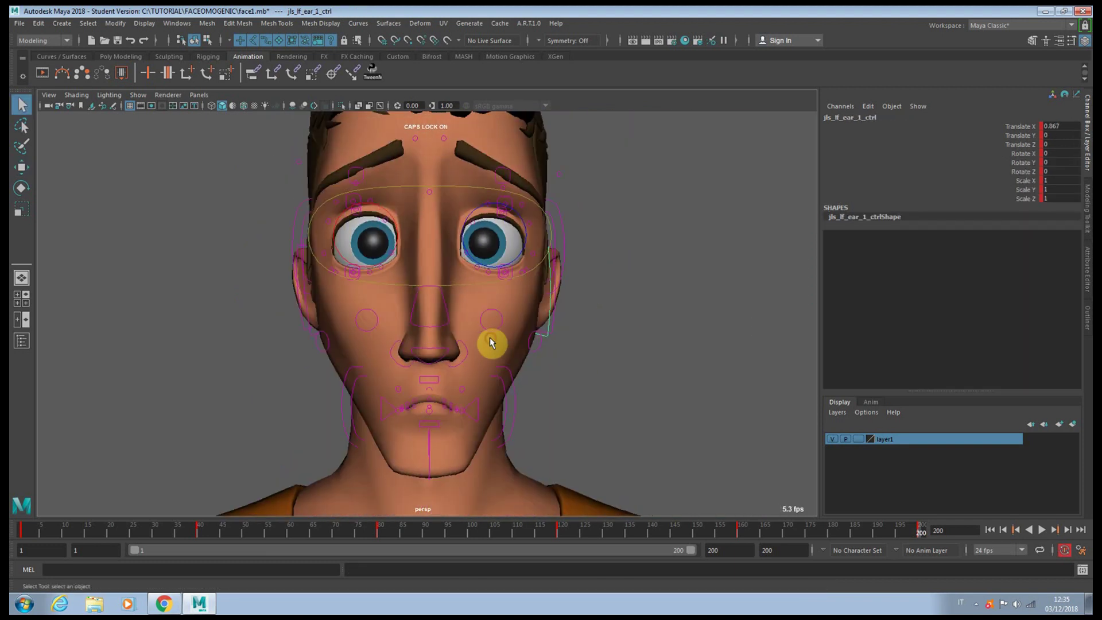
left_click(309, 316, "shift")
key("w")
left_click_drag(327, 327, 436, 361)
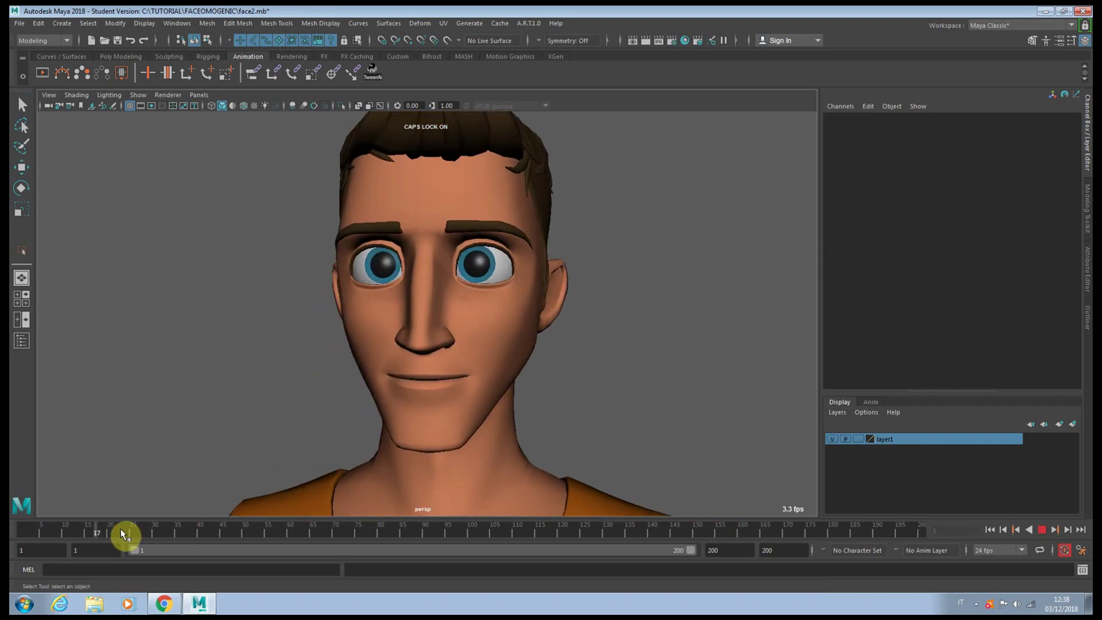
Scrub and play the timeline up to frame 199 to examine how the whole face moves between expressions.
left_click_drag(196, 535, 381, 530)
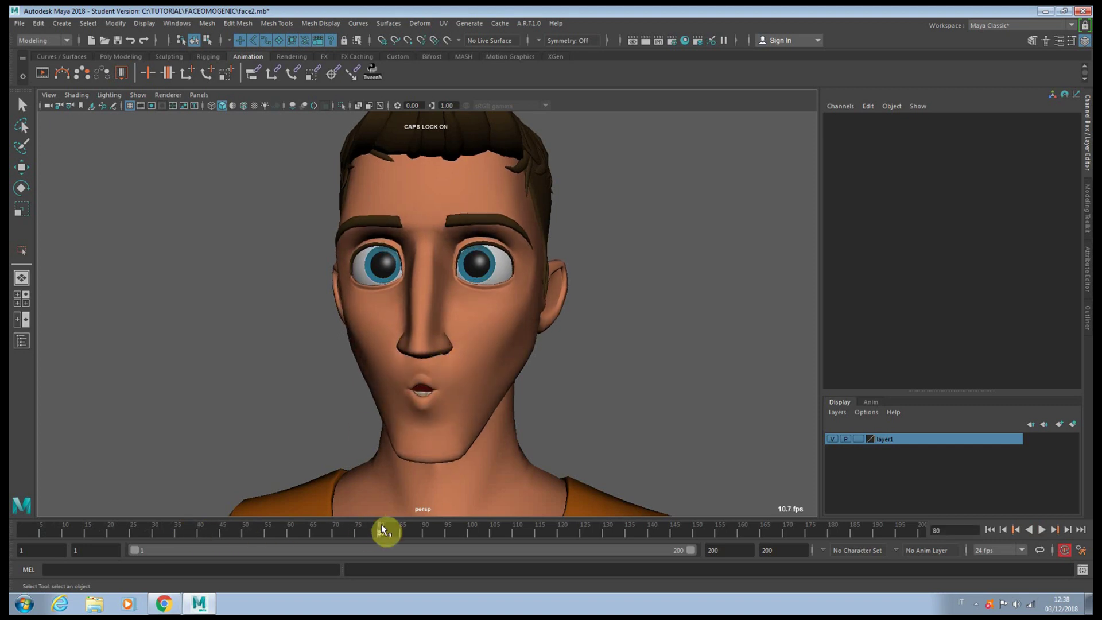
left_click_drag(396, 529, 515, 529)
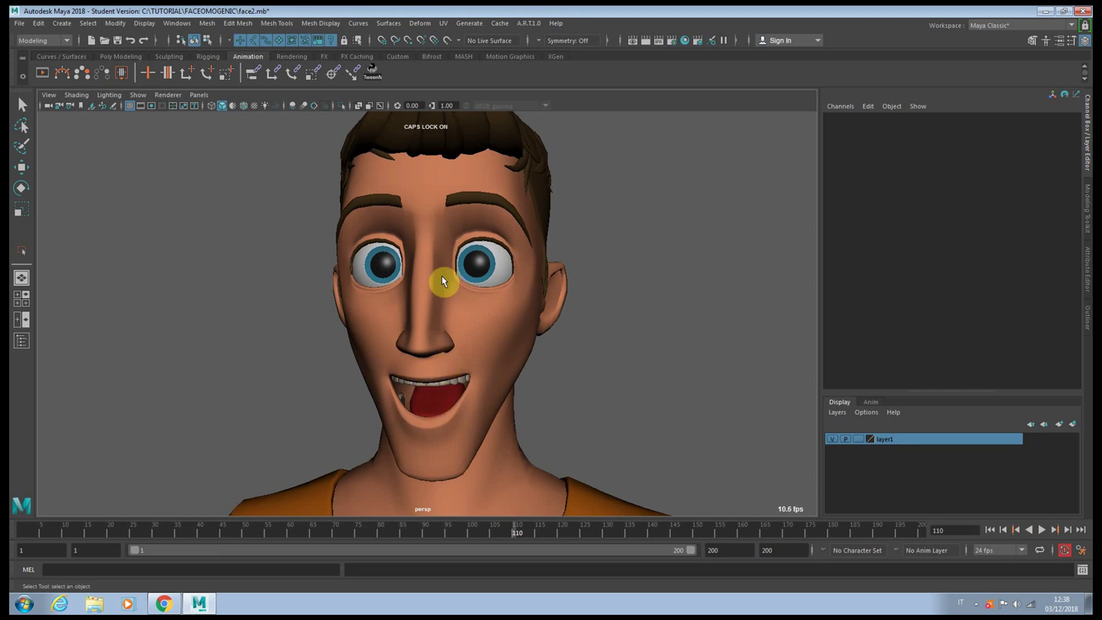
key("alt+v")
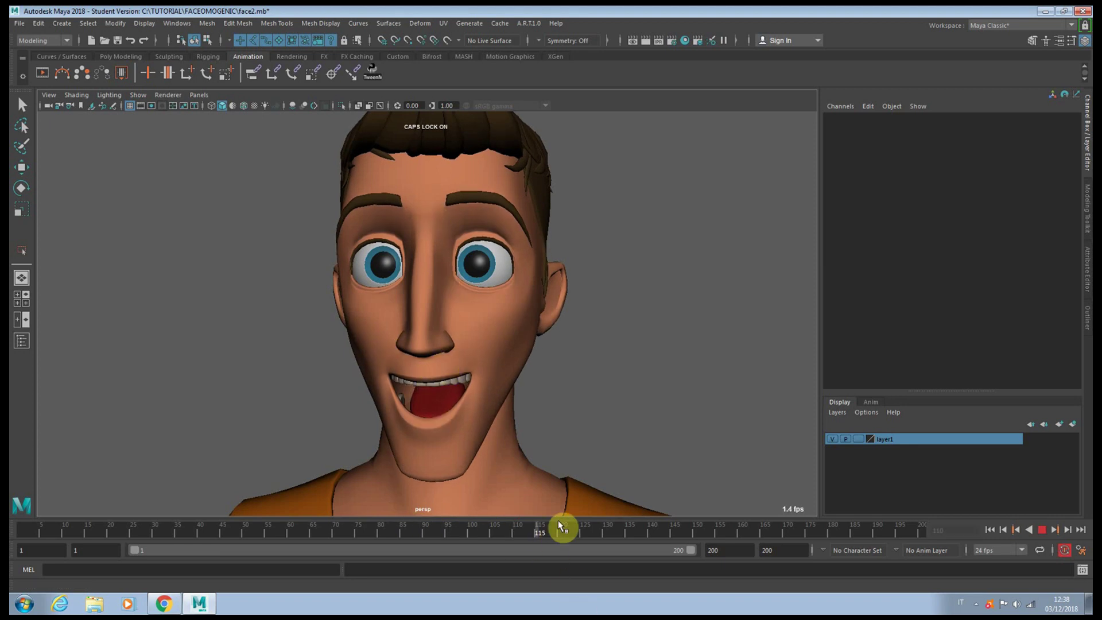
key("alt+v")
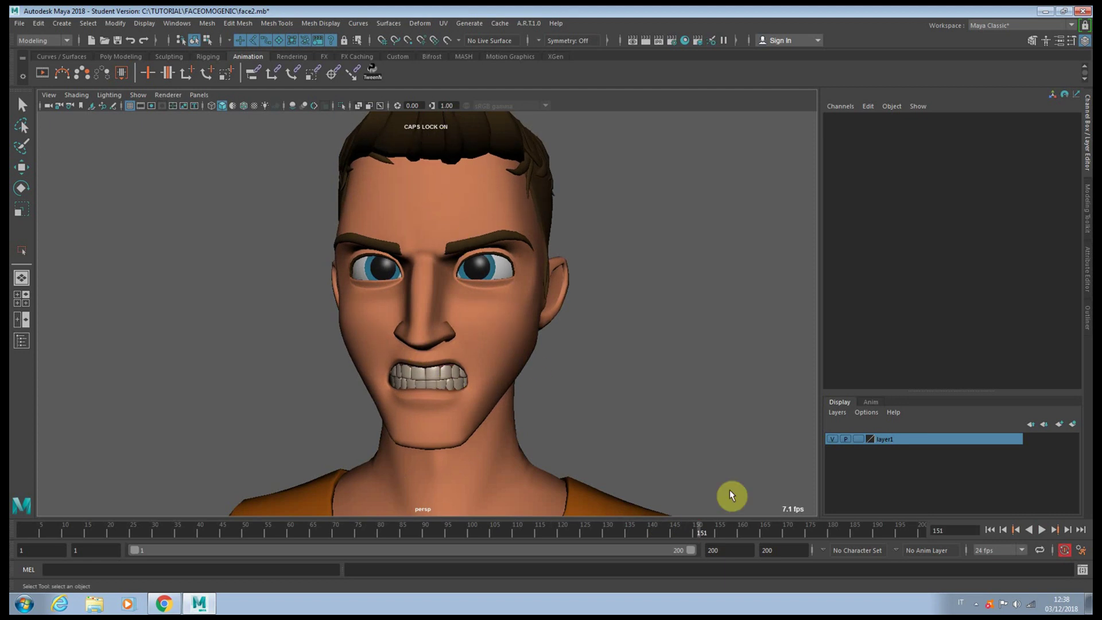
left_click_drag(734, 533, 922, 534)
left_click_drag(842, 536, 782, 532)
left_click_drag(835, 525, 918, 529)
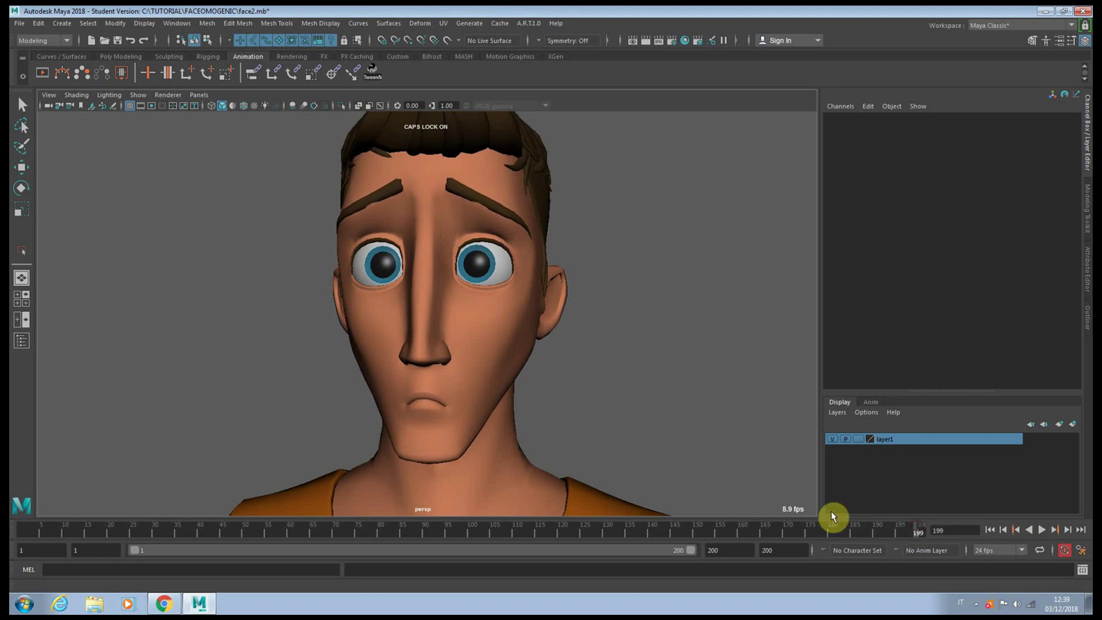